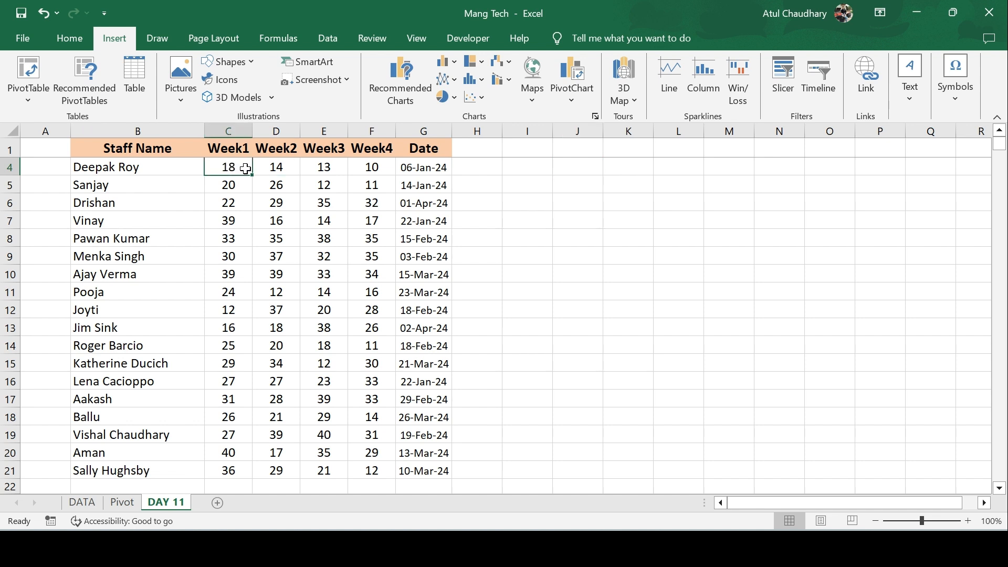
{"action": "key", "text": "ctrl+q"}
{"action": "key", "text": "o"}
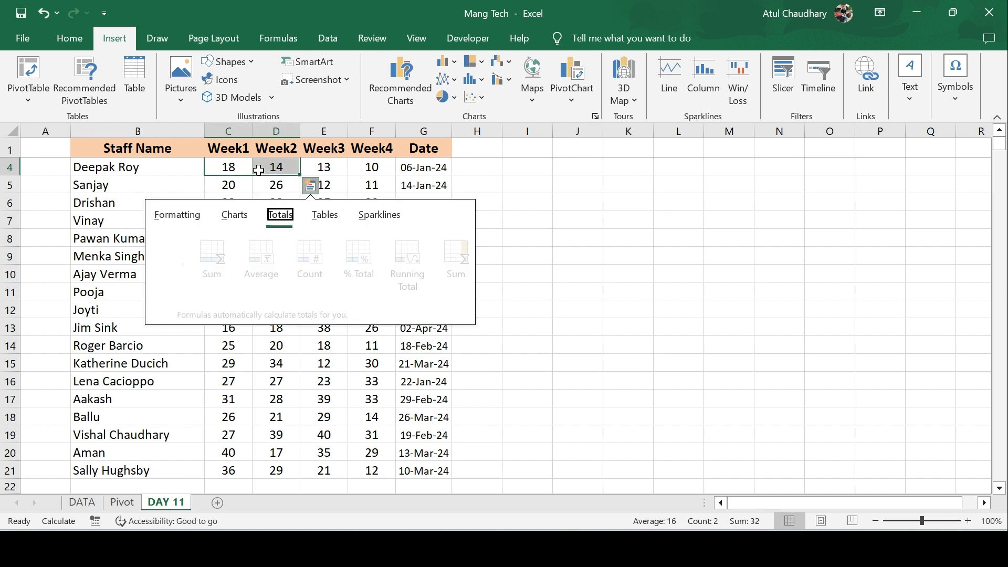
{"action": "key", "text": "Escape"}
Insert line sparklines for the weekly data in C4:F21, placed in the location range I4:I21
{"action": "key", "text": "Down"}
{"action": "key", "text": "Up"}
{"action": "key", "text": "ctrl+shift+Down"}
{"action": "key", "text": "shift+Right"}
{"action": "key", "text": "shift+Right"}
{"action": "key", "text": "shift+Right"}
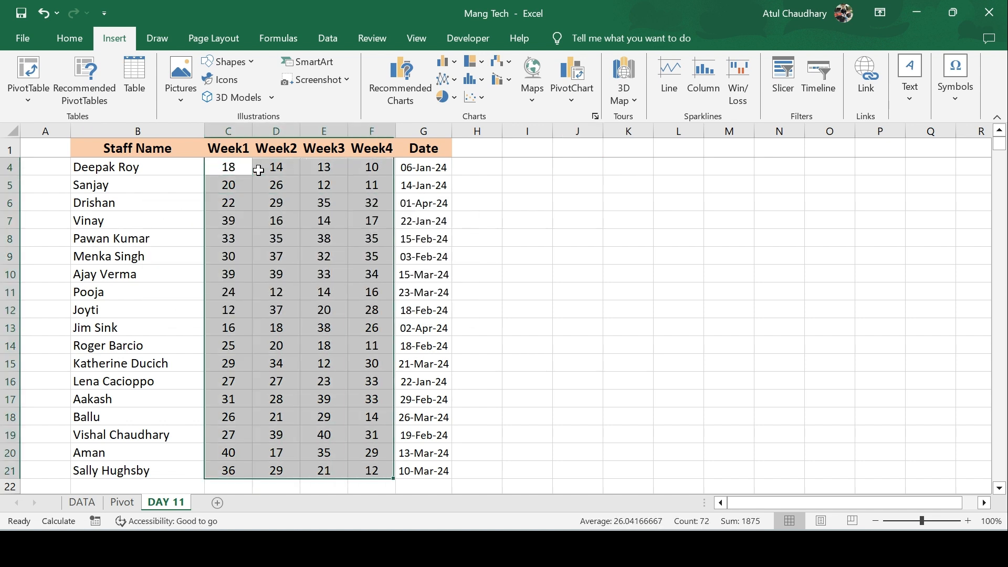
{"action": "left_click", "coordinate": [666, 73]}
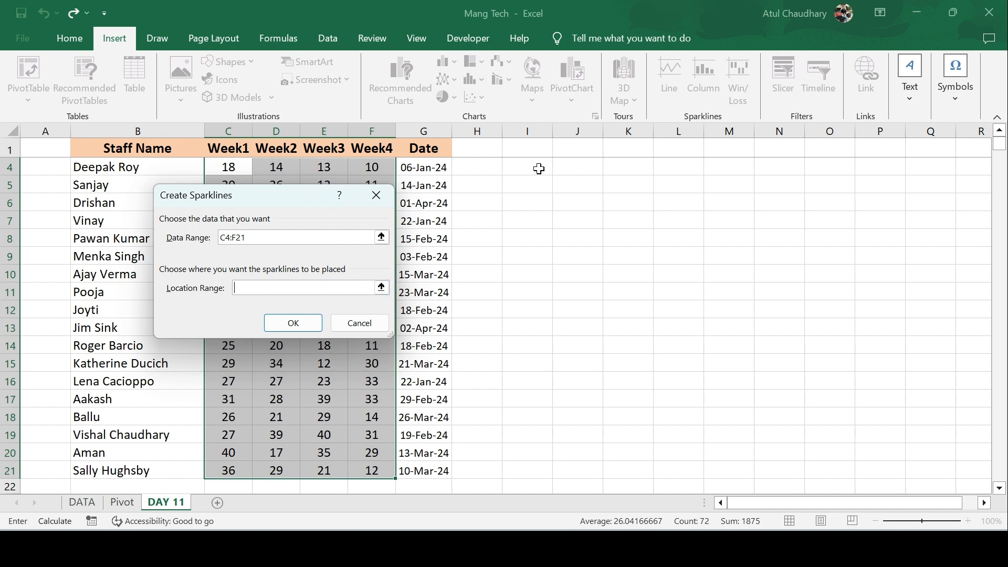
{"action": "left_click_drag", "start_coordinate": [531, 165], "coordinate": [545, 471]}
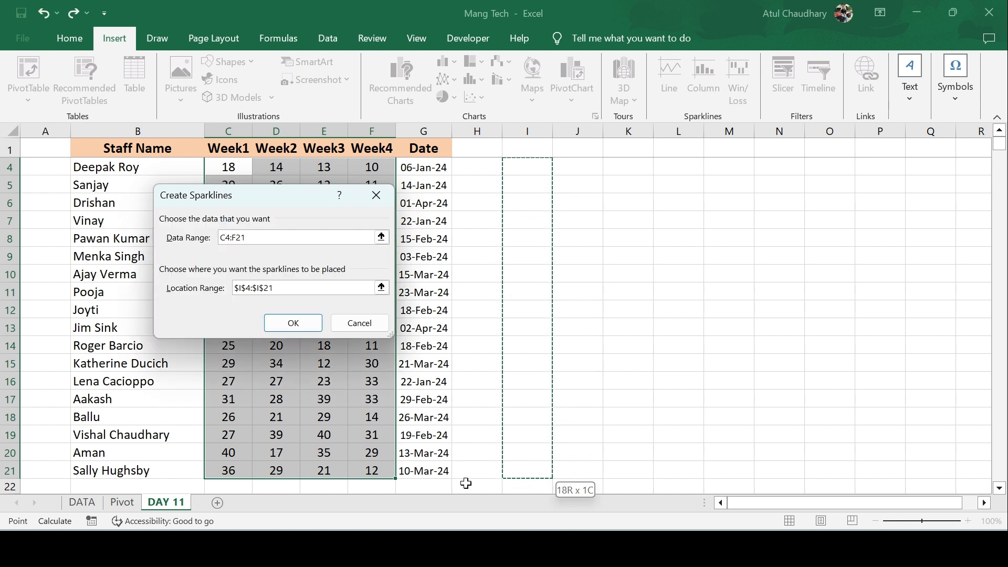
{"action": "left_click", "coordinate": [293, 322]}
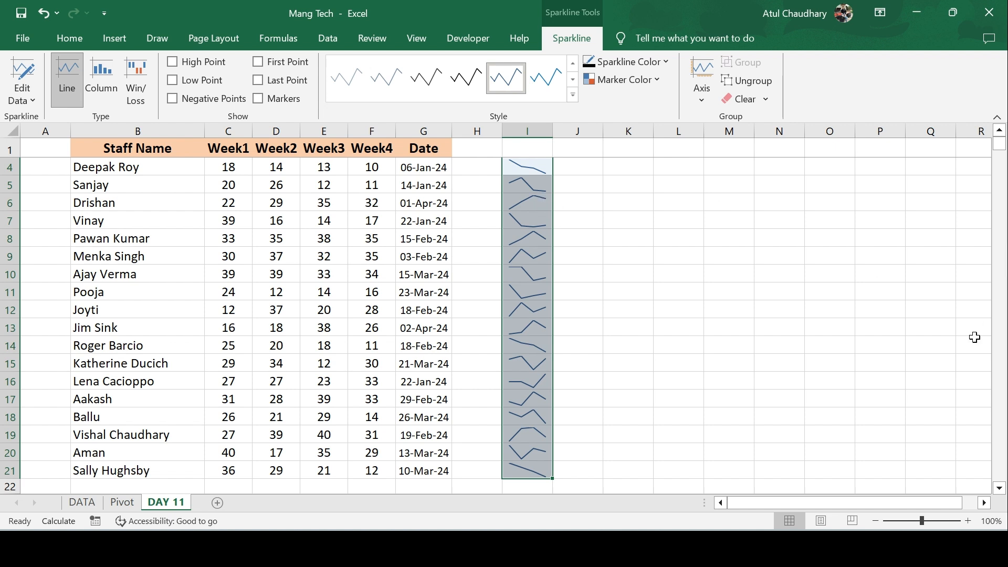
Copy the sparkline in I5 and paste it into the empty cells I2:I3
{"action": "left_click_drag", "start_coordinate": [1001, 153], "coordinate": [1002, 141]}
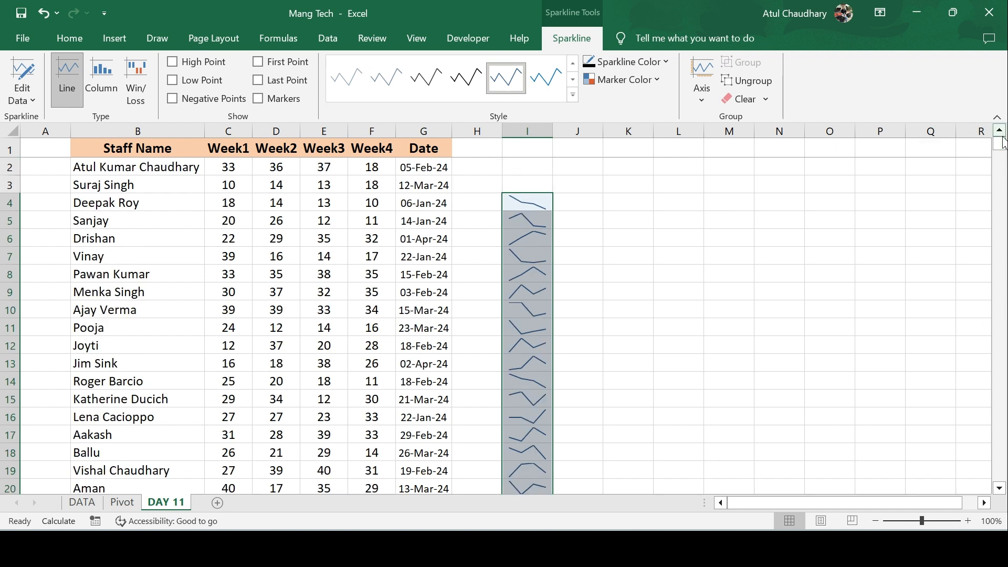
{"action": "key", "text": "Left"}
{"action": "key", "text": "Left"}
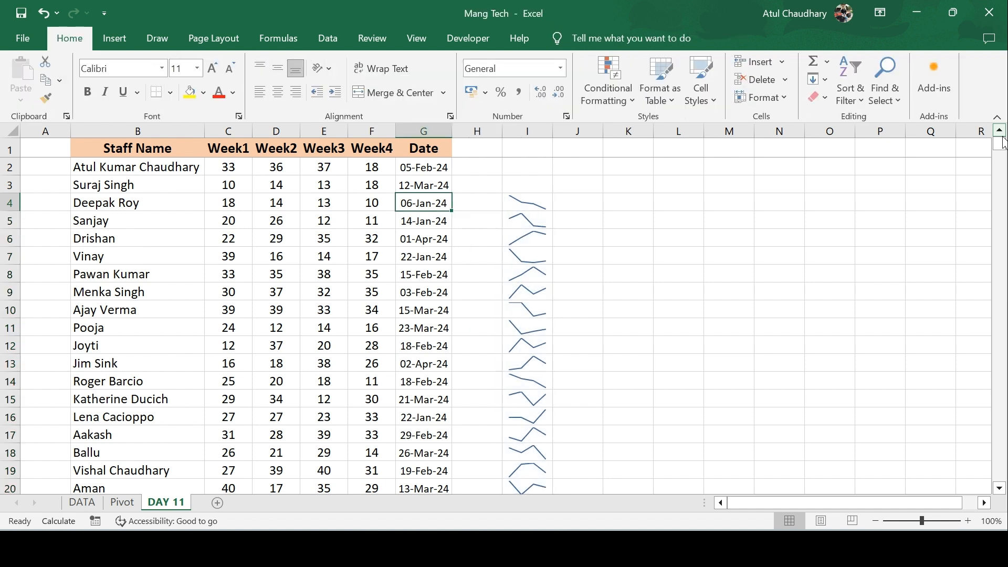
{"action": "key", "text": "Right"}
{"action": "key", "text": "Right"}
{"action": "key", "text": "shift+Up"}
{"action": "key", "text": "shift+Up"}
{"action": "key", "text": "Down"}
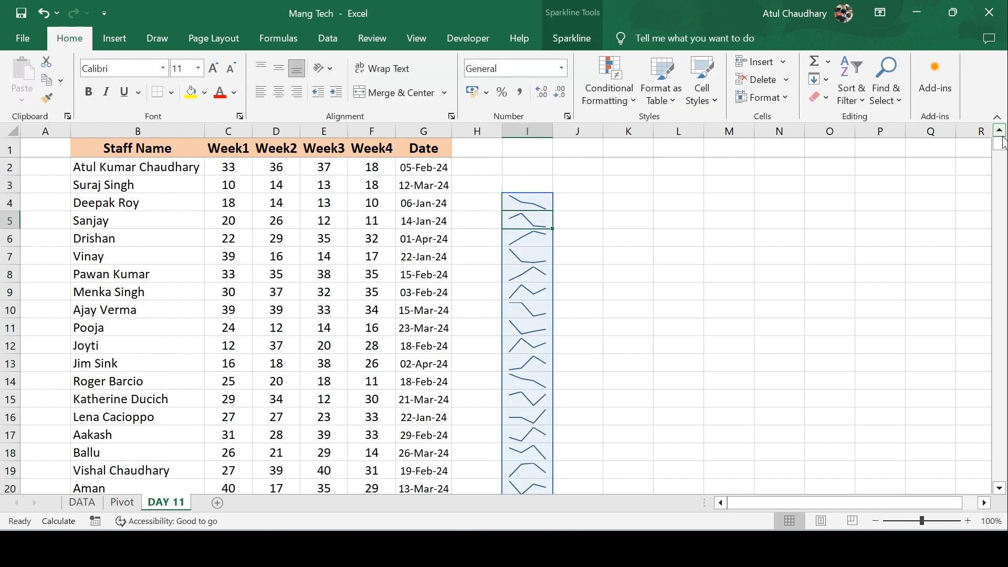
{"action": "key", "text": "ctrl+c"}
{"action": "key", "text": "Up"}
{"action": "key", "text": "Up"}
{"action": "key", "text": "Up"}
{"action": "key", "text": "shift+Down"}
{"action": "key", "text": "shift+Up"}
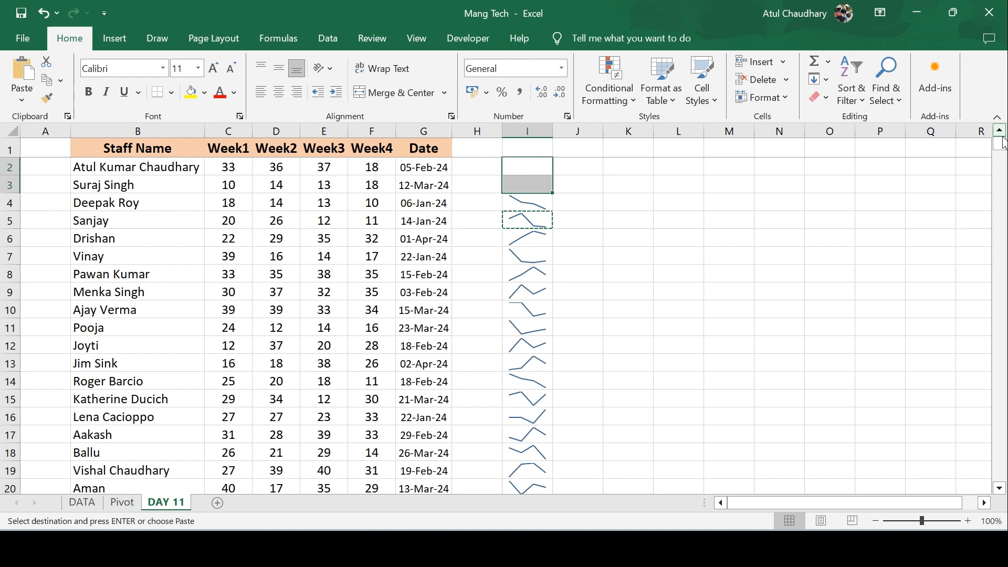
{"action": "key", "text": "ctrl+v"}
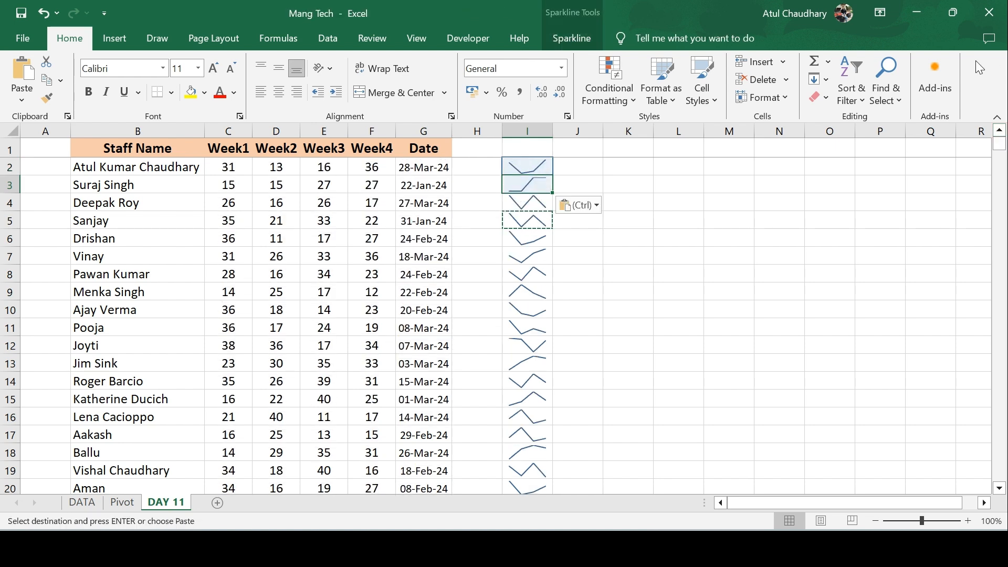
Show the High Point, Low Point, Negative Points, First Point, Last Point and Markers on the sparklines in I2:I3
{"action": "left_click", "coordinate": [582, 42]}
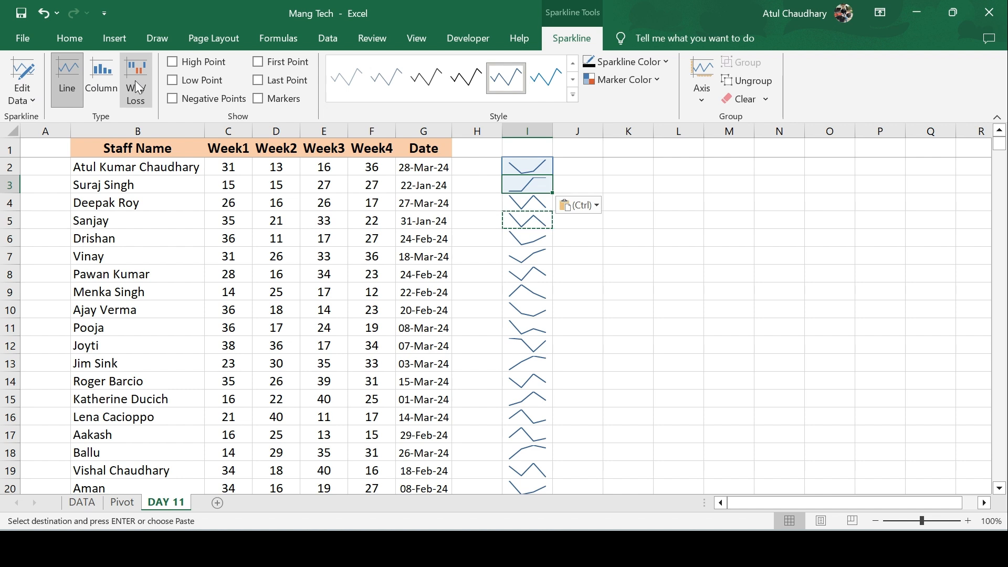
{"action": "left_click", "coordinate": [173, 62]}
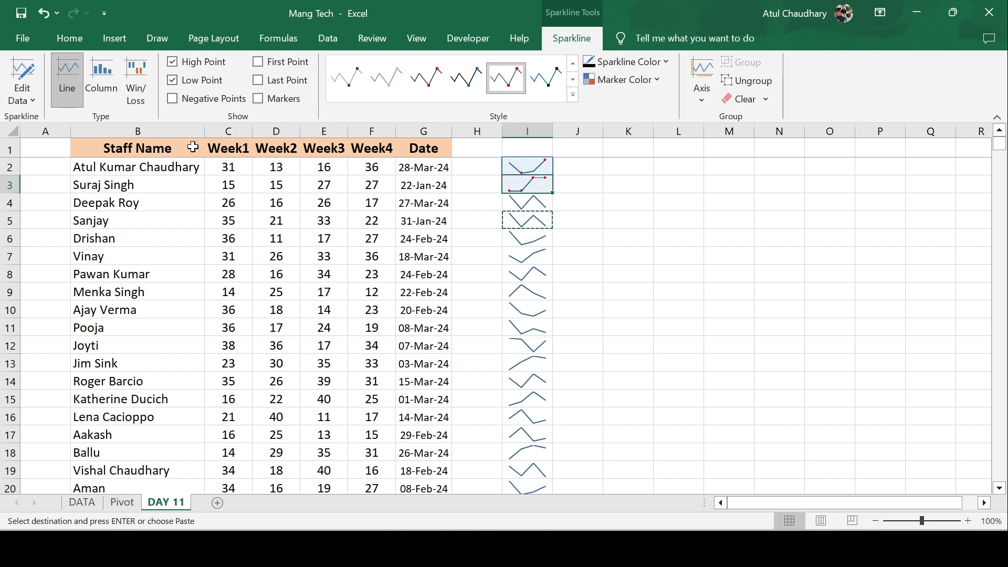
{"action": "left_click", "coordinate": [173, 99]}
{"action": "left_click", "coordinate": [262, 63]}
{"action": "left_click", "coordinate": [259, 80]}
{"action": "left_click", "coordinate": [258, 99]}
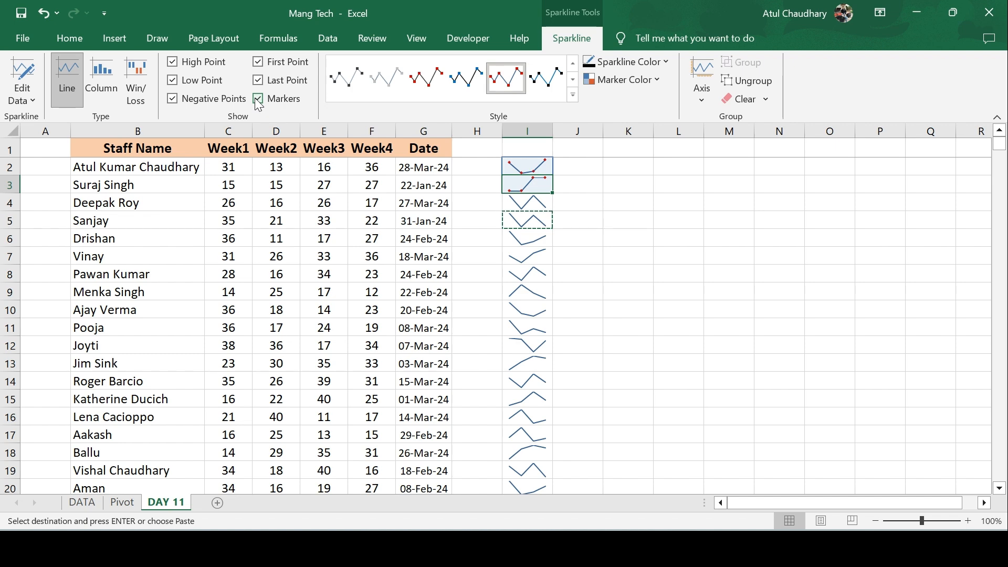
Apply the last colorful preset style with multicolored markers to the sparklines in I2:I3
{"action": "left_click", "coordinate": [634, 208]}
{"action": "left_click", "coordinate": [522, 170]}
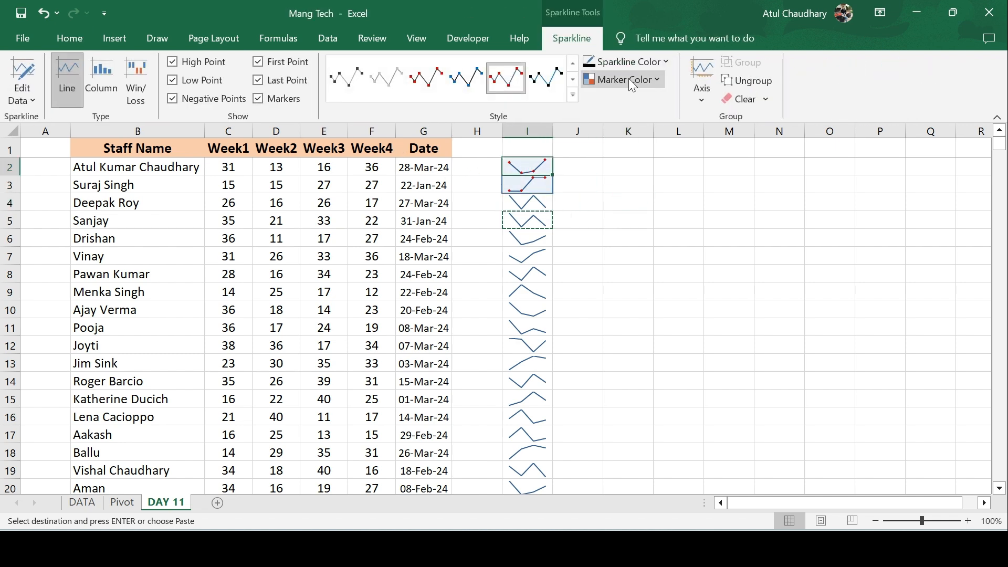
{"action": "left_click", "coordinate": [674, 183]}
{"action": "left_click_drag", "start_coordinate": [525, 167], "coordinate": [525, 185]}
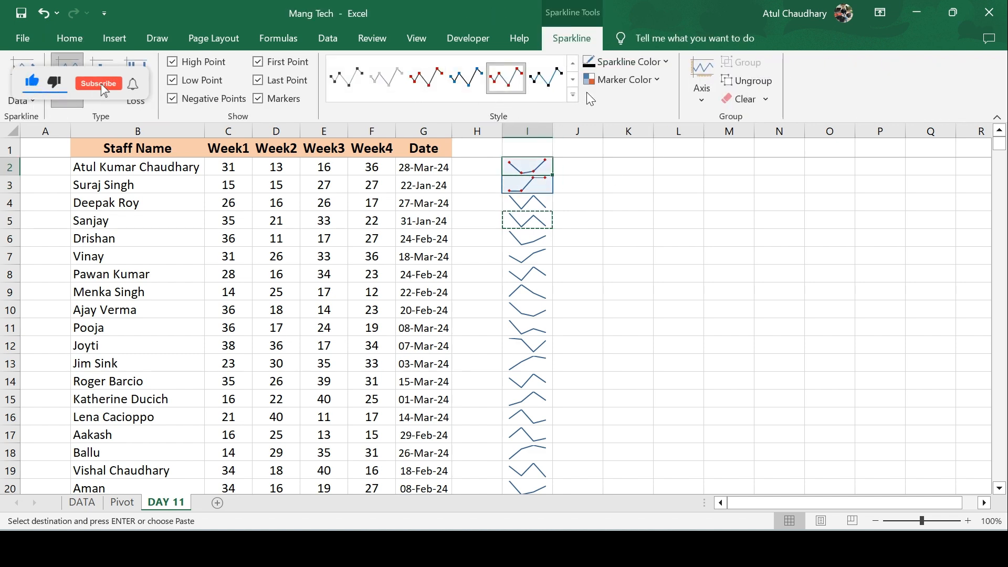
{"action": "left_click", "coordinate": [573, 95]}
{"action": "left_click", "coordinate": [558, 220]}
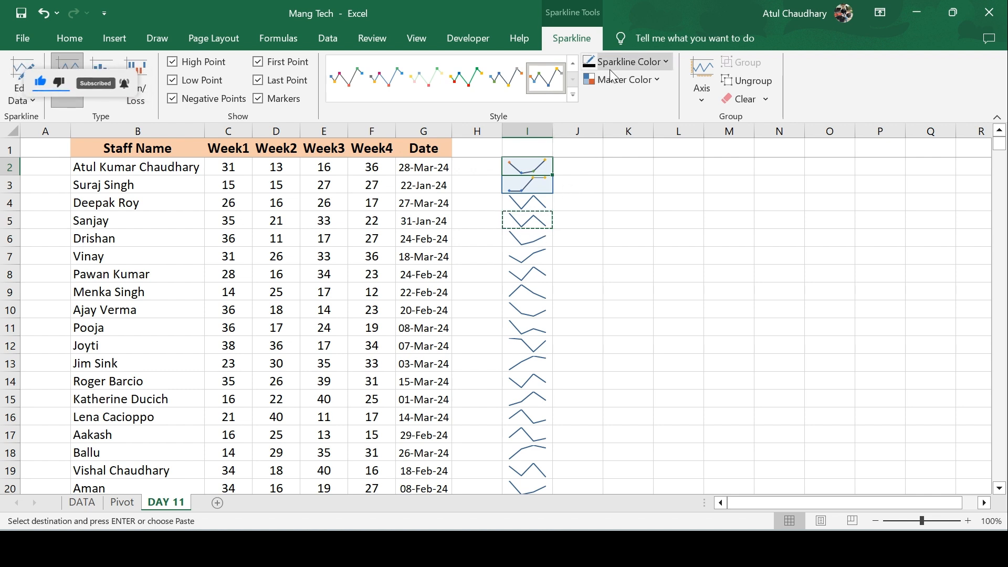
Examine the sparkline color, marker color and axis options available for the sparklines in I2:I3
{"action": "left_click", "coordinate": [664, 62]}
{"action": "left_click", "coordinate": [586, 301]}
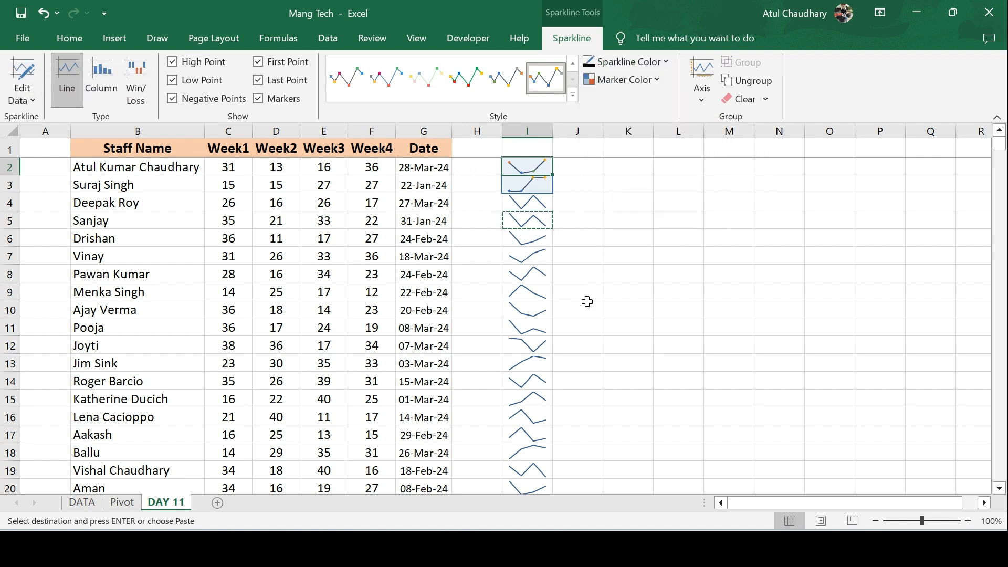
{"action": "left_click", "coordinate": [658, 82]}
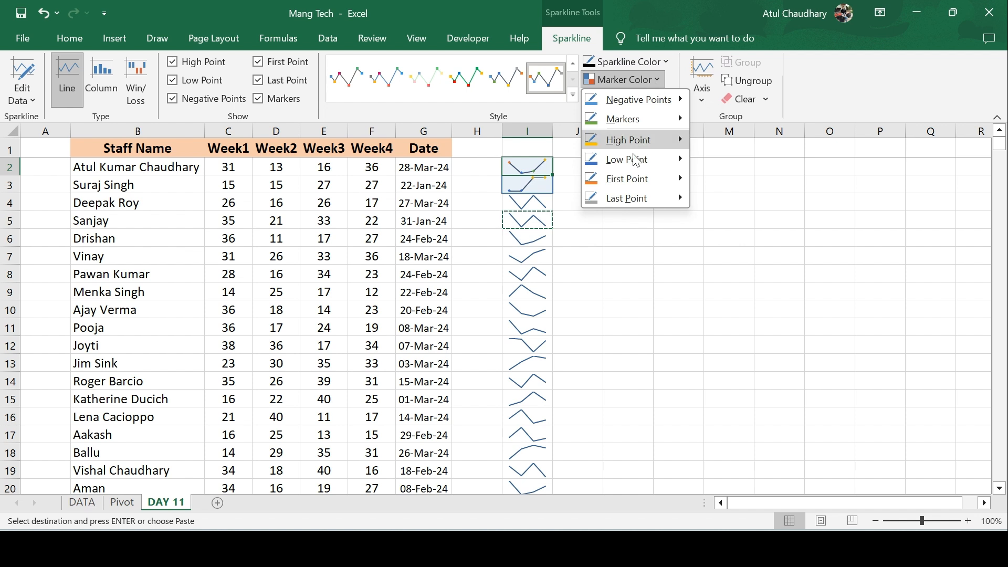
{"action": "mouse_move", "coordinate": [620, 187]}
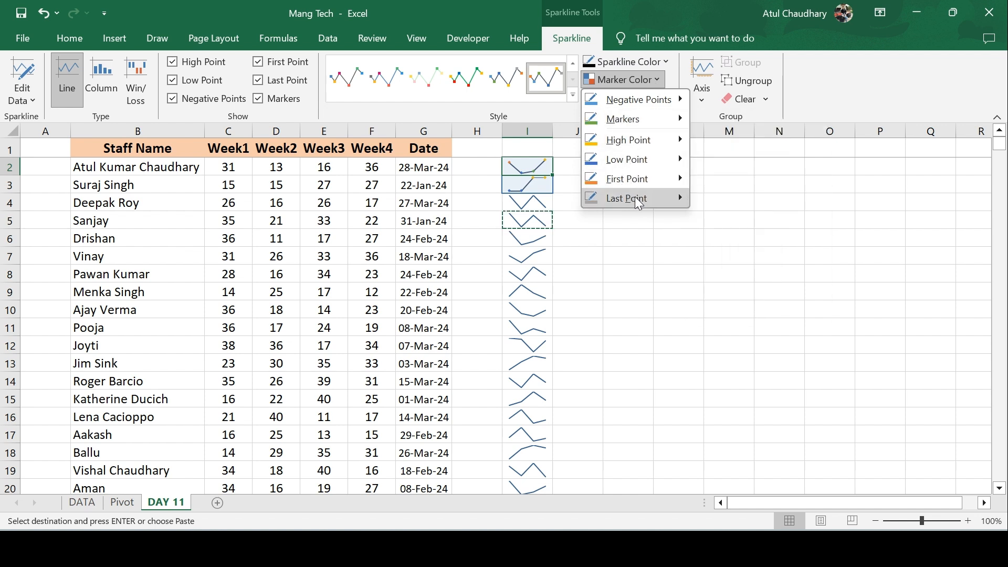
{"action": "mouse_move", "coordinate": [633, 166]}
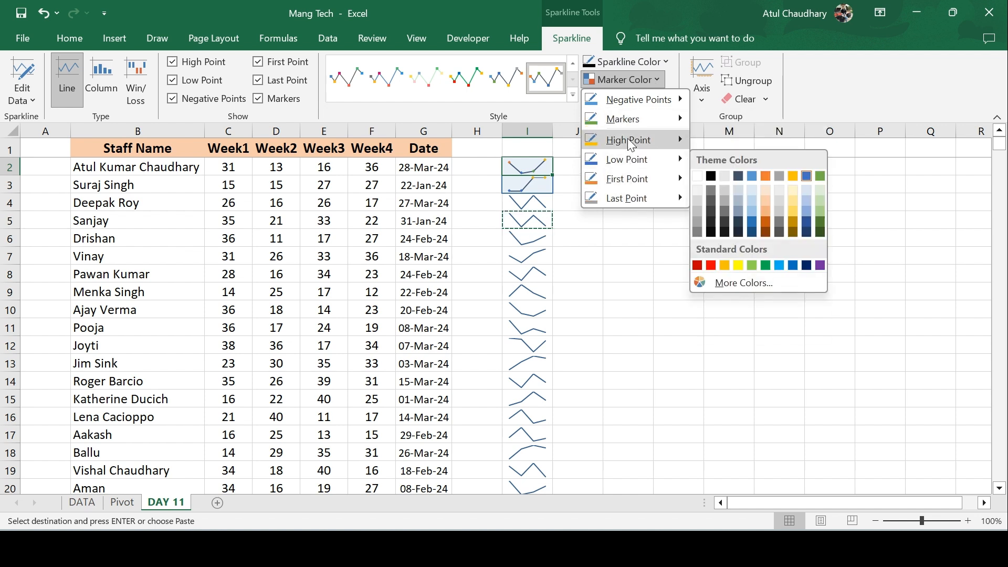
{"action": "left_click", "coordinate": [655, 296]}
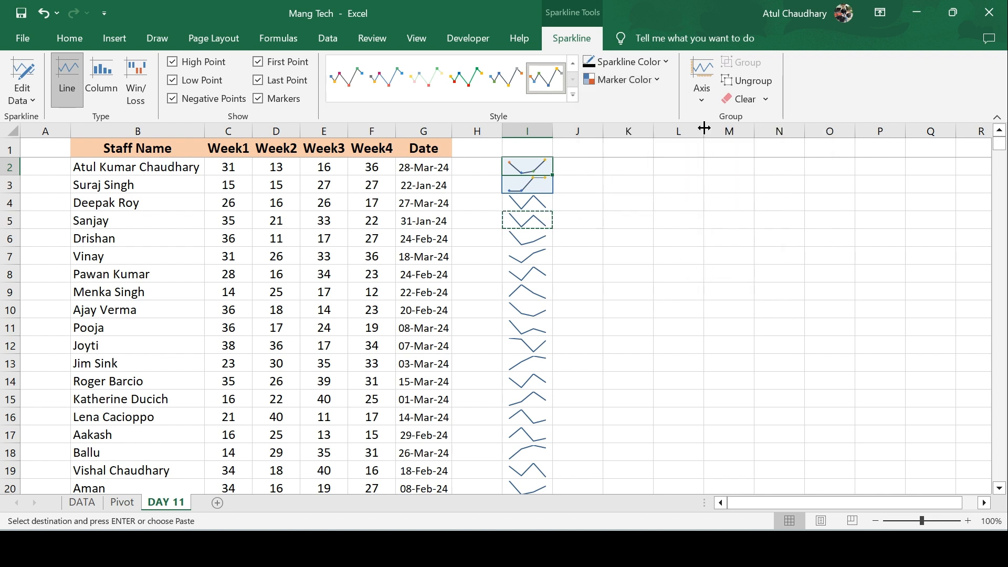
{"action": "left_click", "coordinate": [703, 103]}
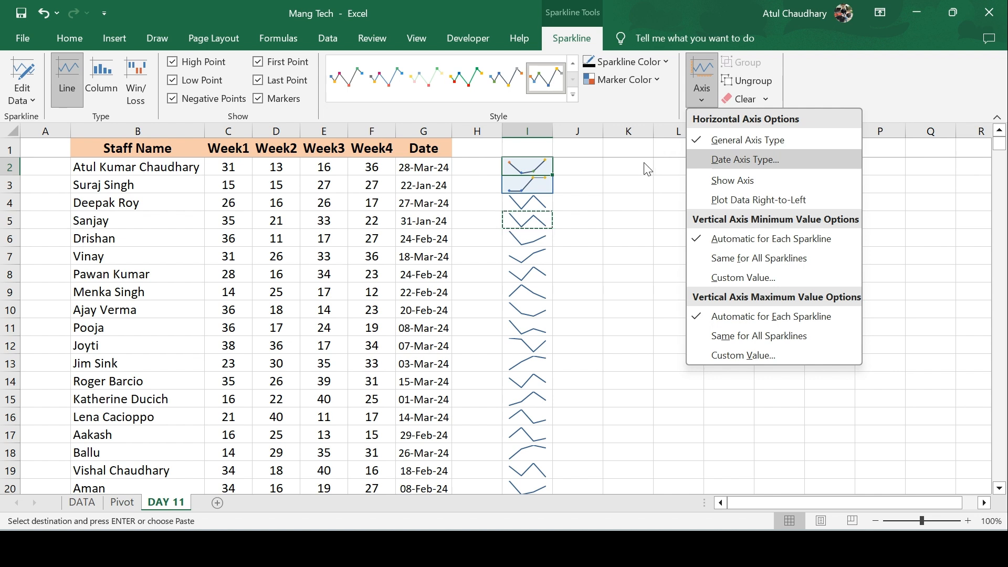
{"action": "left_click", "coordinate": [645, 215]}
Ungroup the sparklines in I2:I3
{"action": "left_click", "coordinate": [770, 82]}
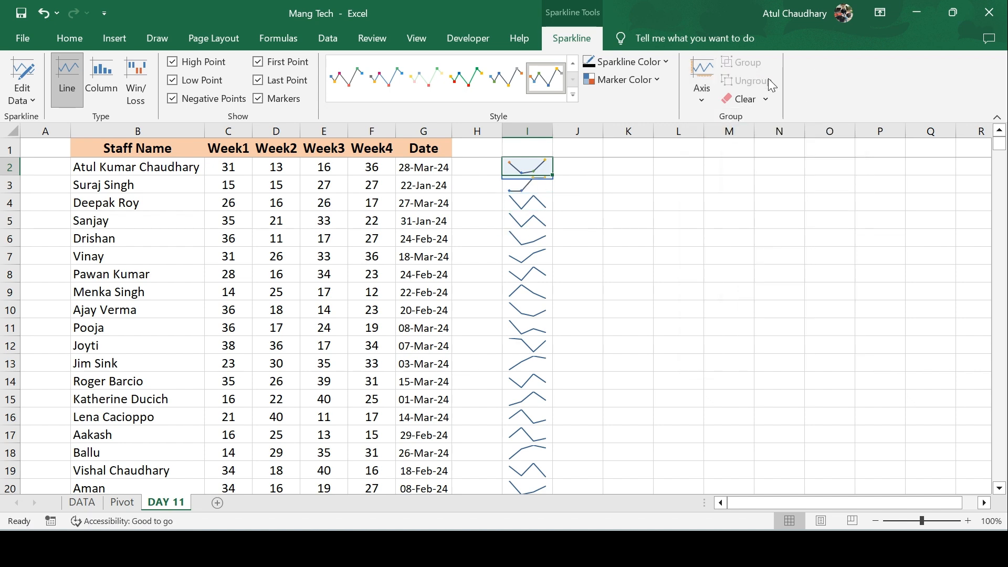
{"action": "left_click", "coordinate": [637, 190]}
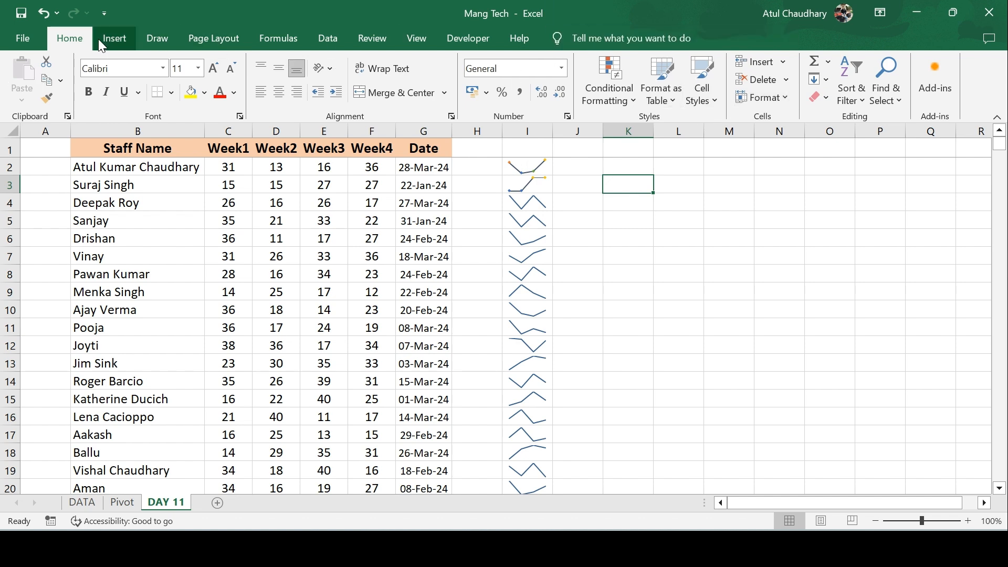
{"action": "left_click", "coordinate": [114, 37]}
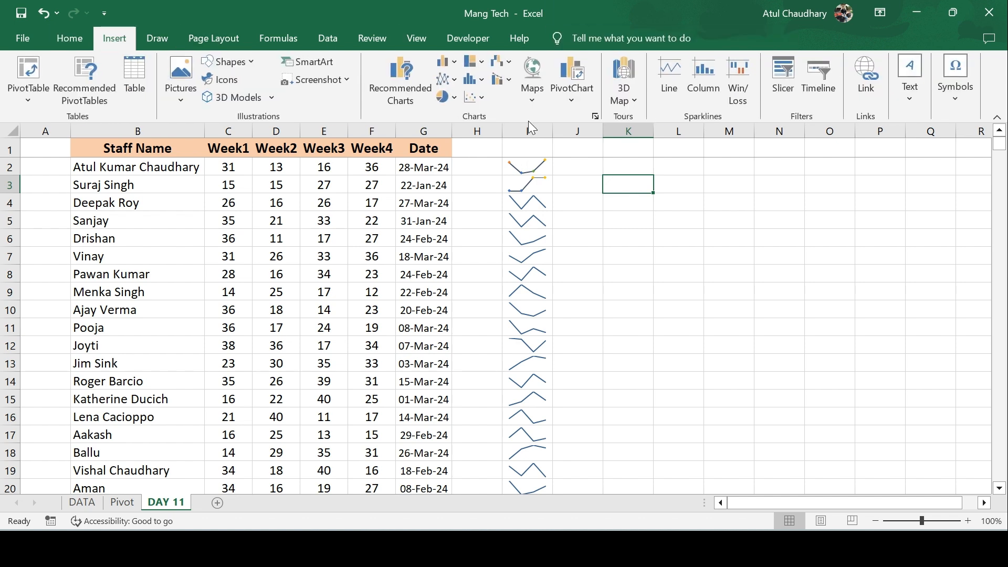
Clear the selected sparkline group in I2
{"action": "left_click", "coordinate": [542, 169]}
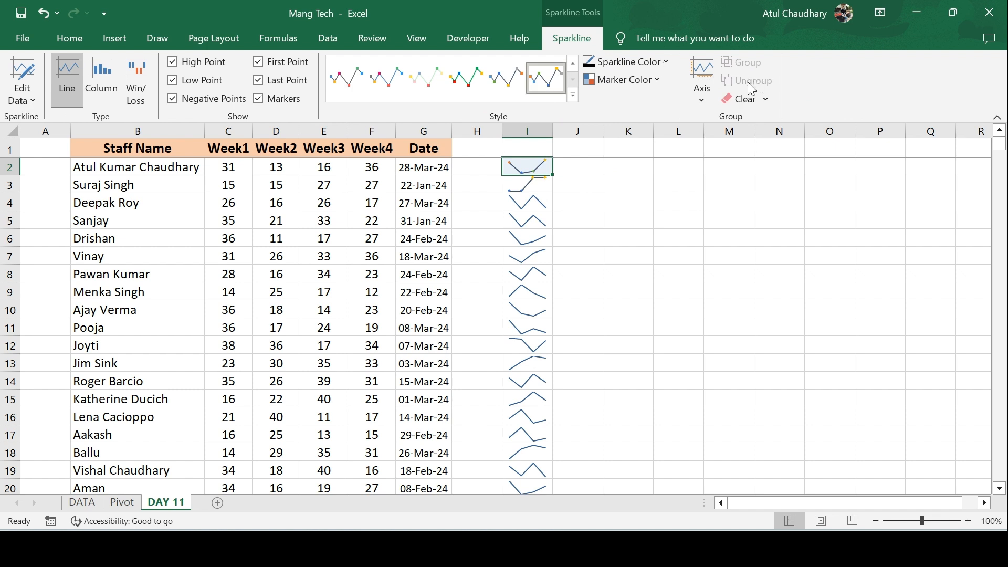
{"action": "left_click", "coordinate": [766, 98]}
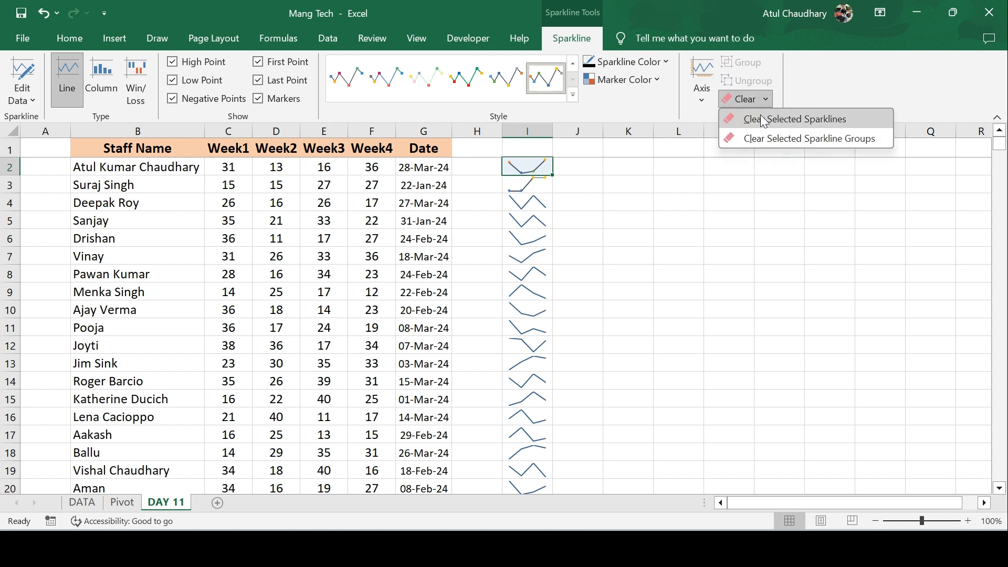
{"action": "left_click", "coordinate": [790, 139]}
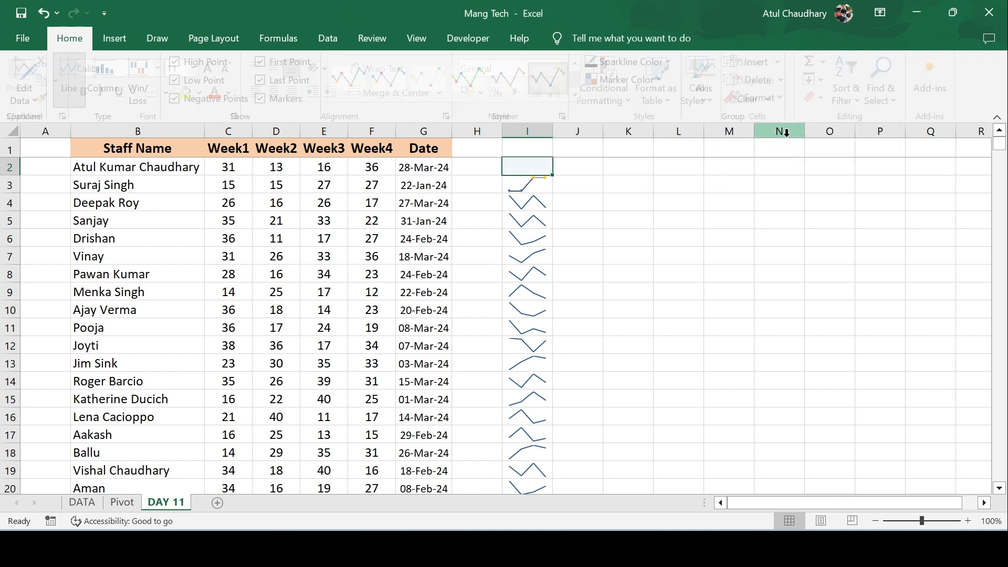
Copy the sparkline in I3 and paste it into I2
{"action": "left_click", "coordinate": [522, 185]}
{"action": "key", "text": "ctrl+c"}
{"action": "key", "text": "Up"}
{"action": "key", "text": "ctrl+v"}
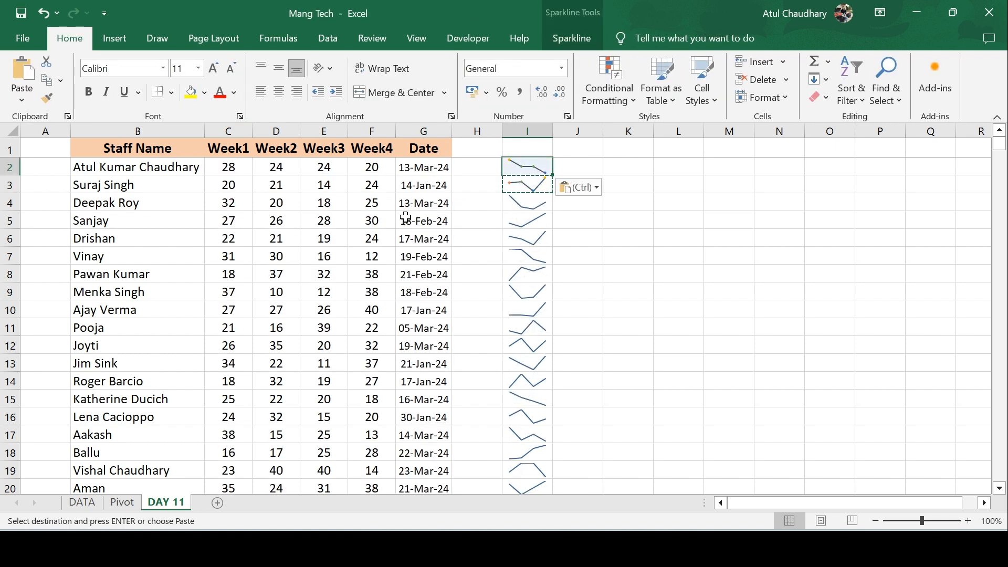
Examine the Week1 to Week4 values in row 2 that feed the first sparkline
{"action": "key", "text": "Down"}
{"action": "key", "text": "Left"}
{"action": "key", "text": "Left"}
{"action": "key", "text": "Left"}
{"action": "key", "text": "Up"}
{"action": "key", "text": "Left"}
{"action": "key", "text": "Left"}
{"action": "key", "text": "Left"}
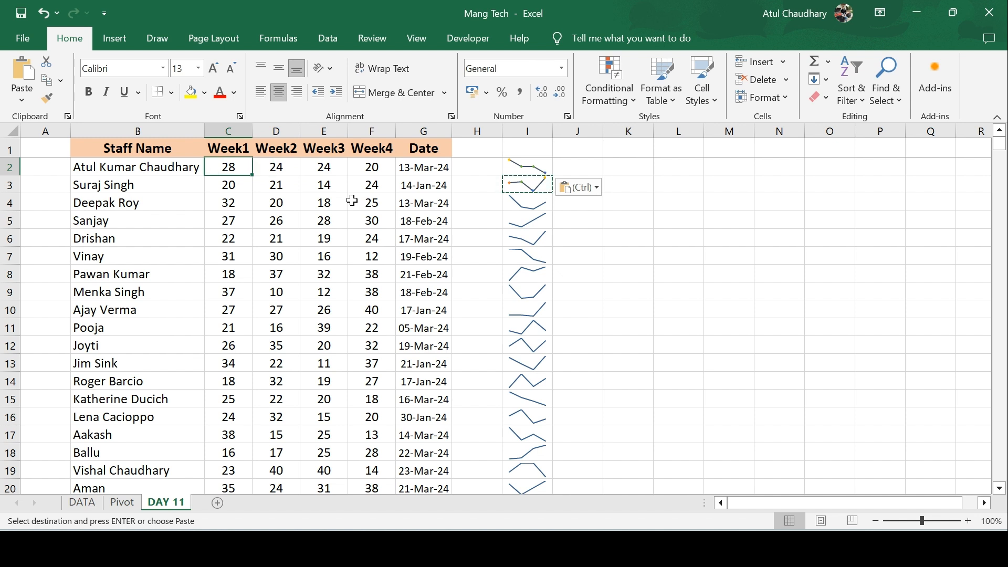
{"action": "key", "text": "Right"}
{"action": "key", "text": "shift+Right"}
{"action": "key", "text": "shift+Right"}
{"action": "key", "text": "Left"}
{"action": "key", "text": "Left"}
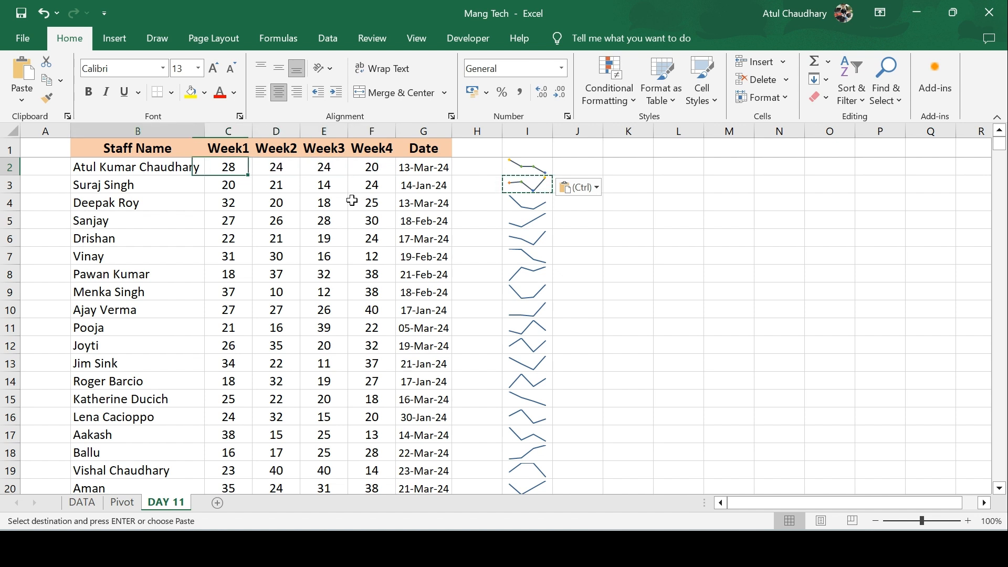
{"action": "key", "text": "Right"}
{"action": "key", "text": "Right"}
{"action": "key", "text": "Right"}
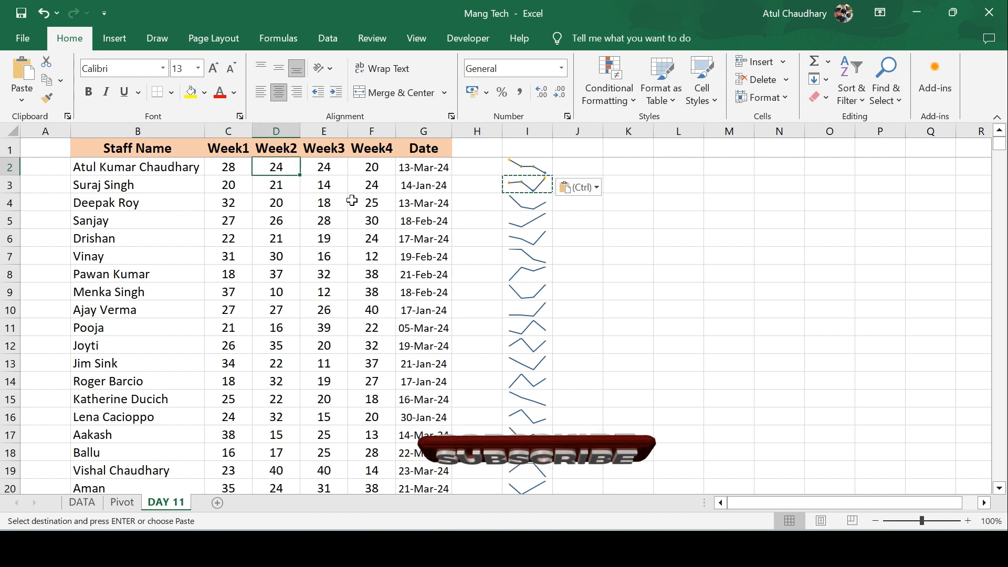
{"action": "key", "text": "Right"}
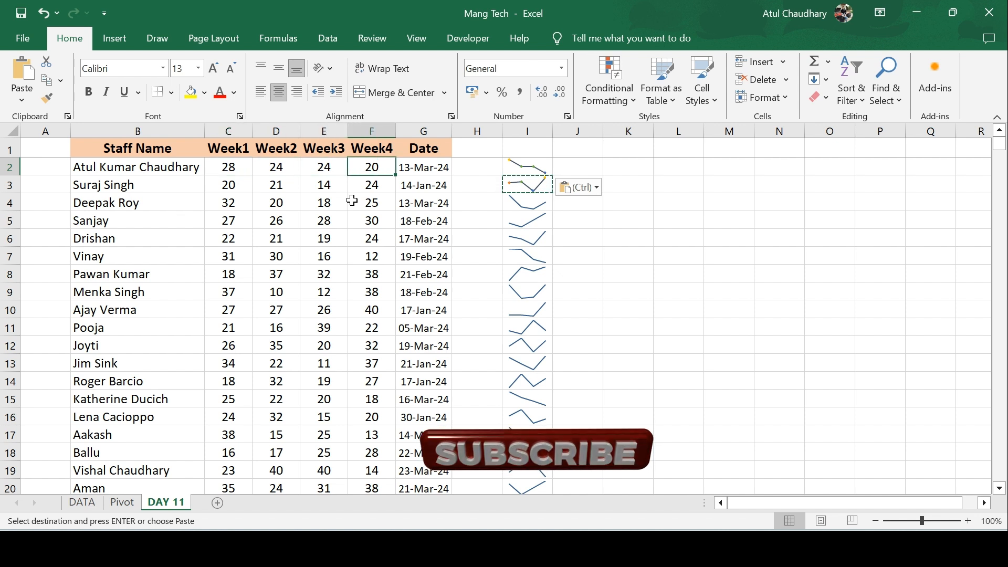
Clear the Week2 value in D2 to test the sparkline's gap, and undo the deletion
{"action": "key", "text": "Left"}
{"action": "key", "text": "Left"}
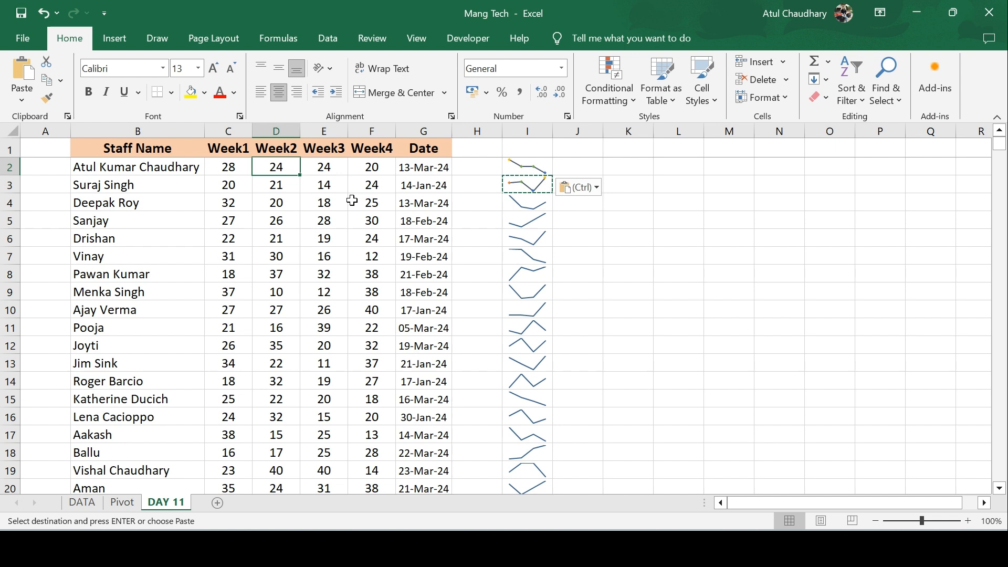
{"action": "key", "text": "BackSpace"}
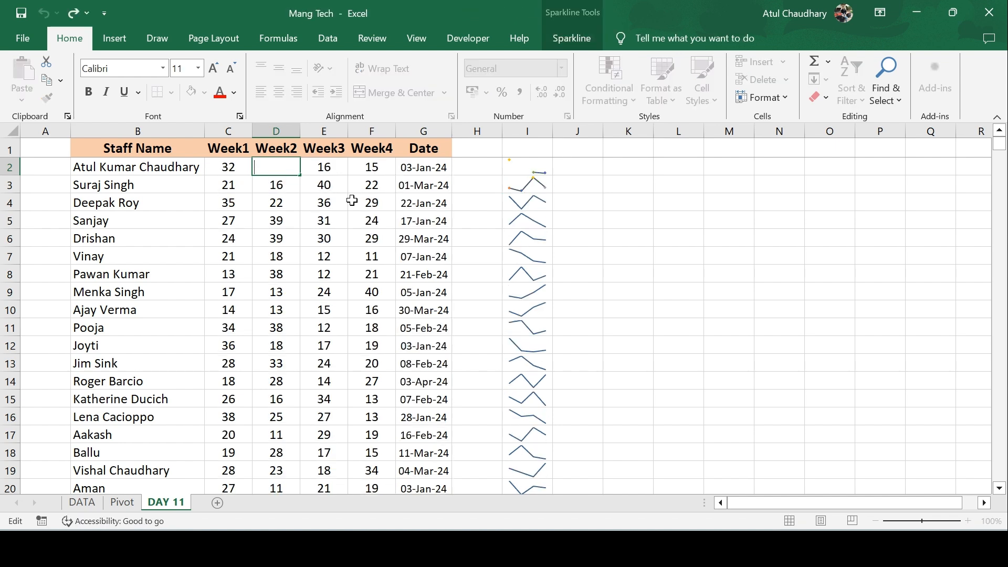
{"action": "key", "text": "Return"}
{"action": "key", "text": "Up"}
{"action": "key", "text": "ctrl+z"}
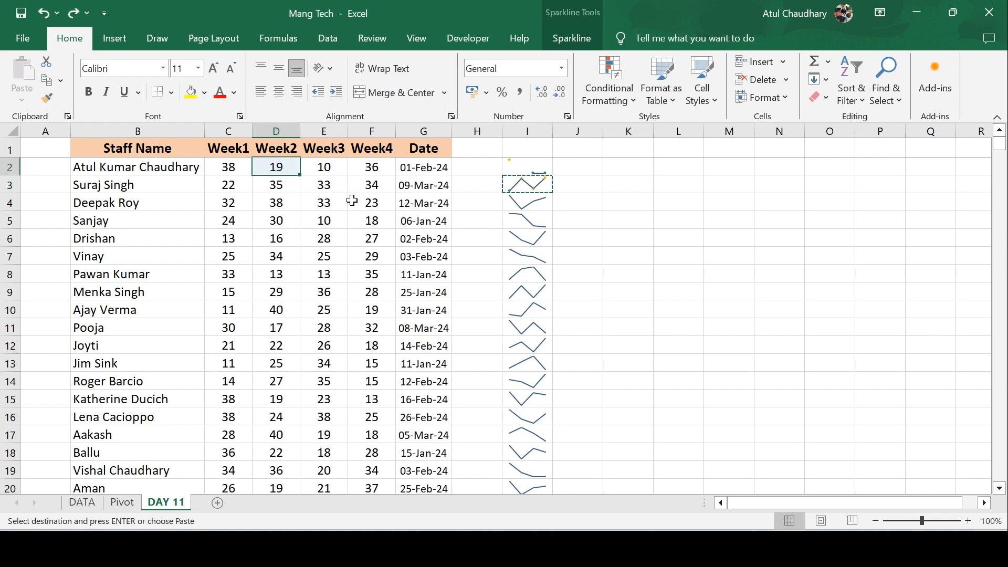
Compare the row 2 weekly values cell by cell with the shape of the line sparkline in I2
{"action": "key", "text": "Left"}
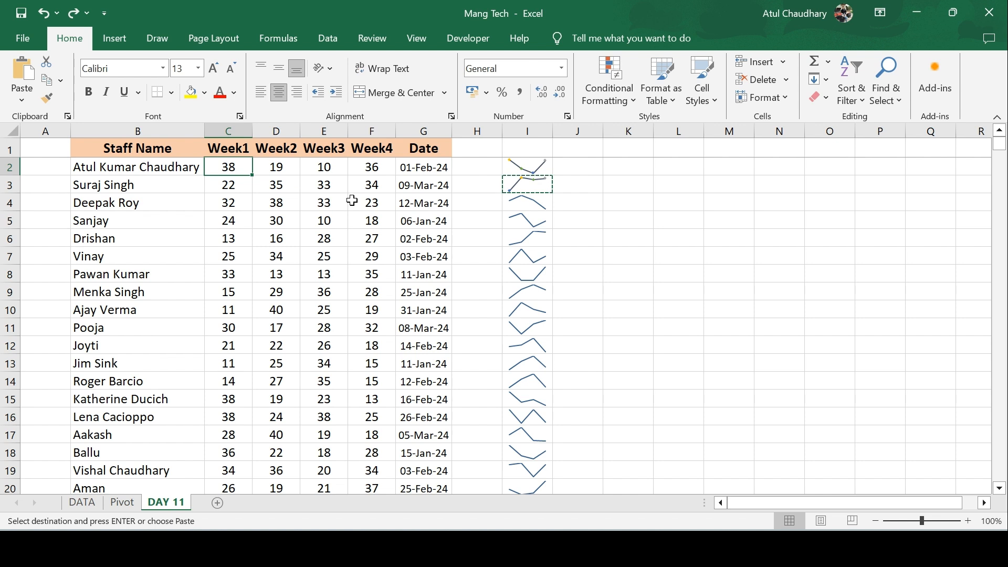
{"action": "key", "text": "Right"}
{"action": "key", "text": "Right"}
{"action": "key", "text": "Left"}
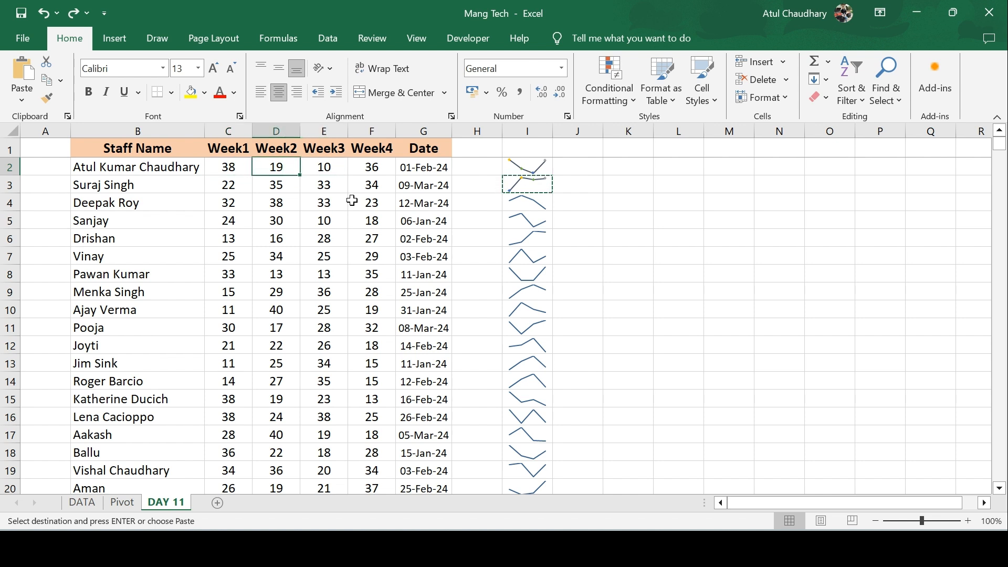
{"action": "key", "text": "Right"}
{"action": "key", "text": "Right"}
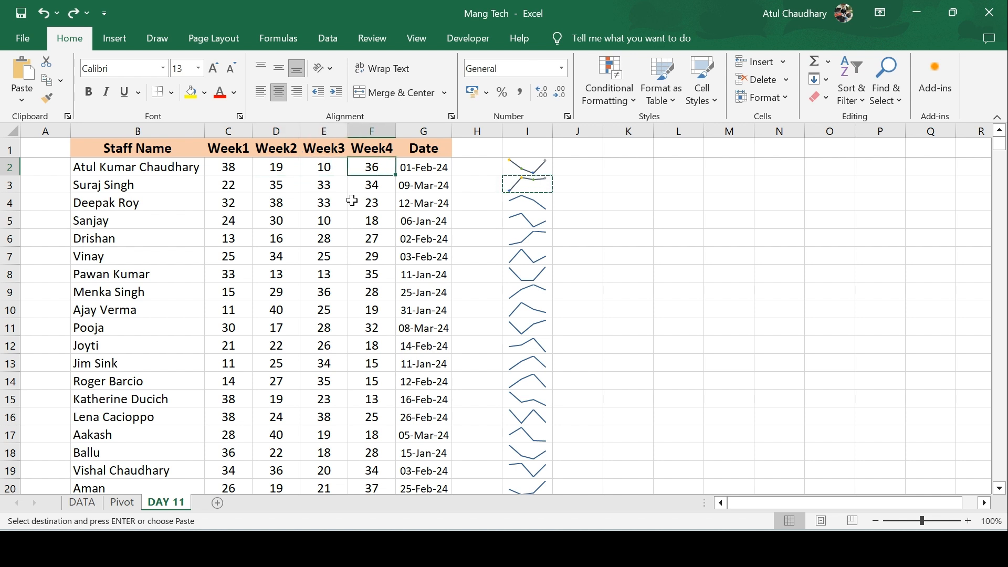
{"action": "key", "text": "Right"}
{"action": "key", "text": "Right"}
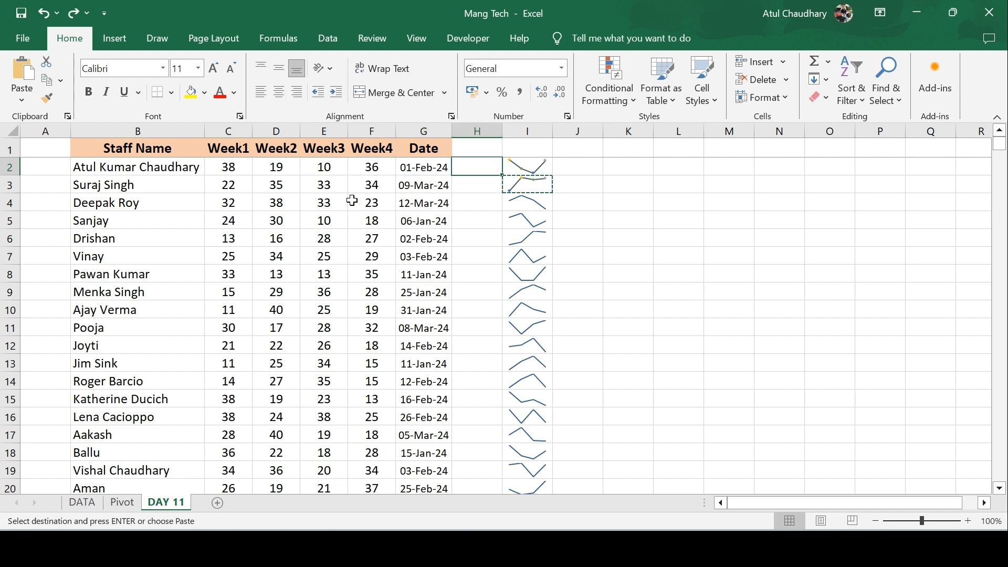
{"action": "key", "text": "Left"}
{"action": "key", "text": "Left"}
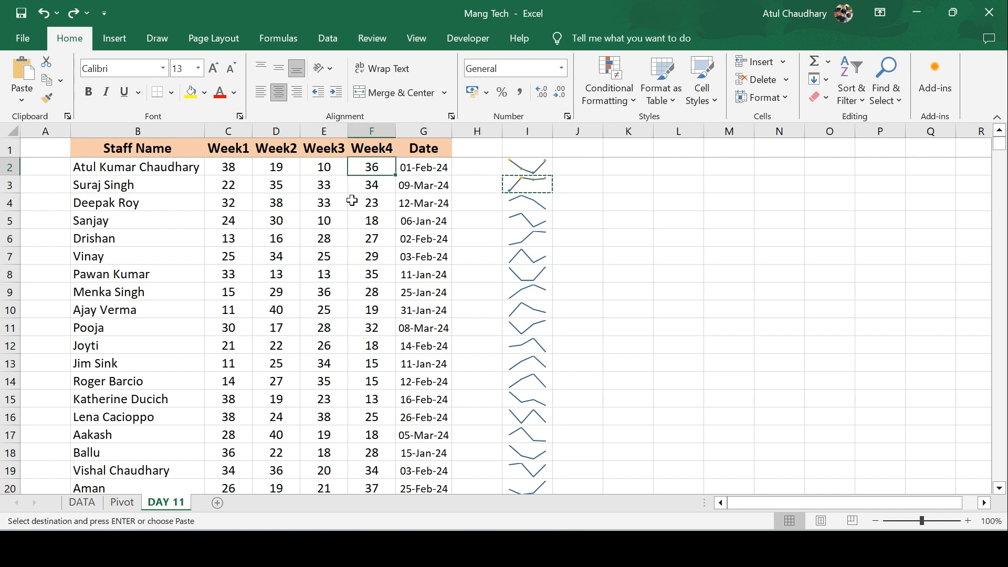
{"action": "key", "text": "Down"}
{"action": "key", "text": "Down"}
{"action": "key", "text": "Down"}
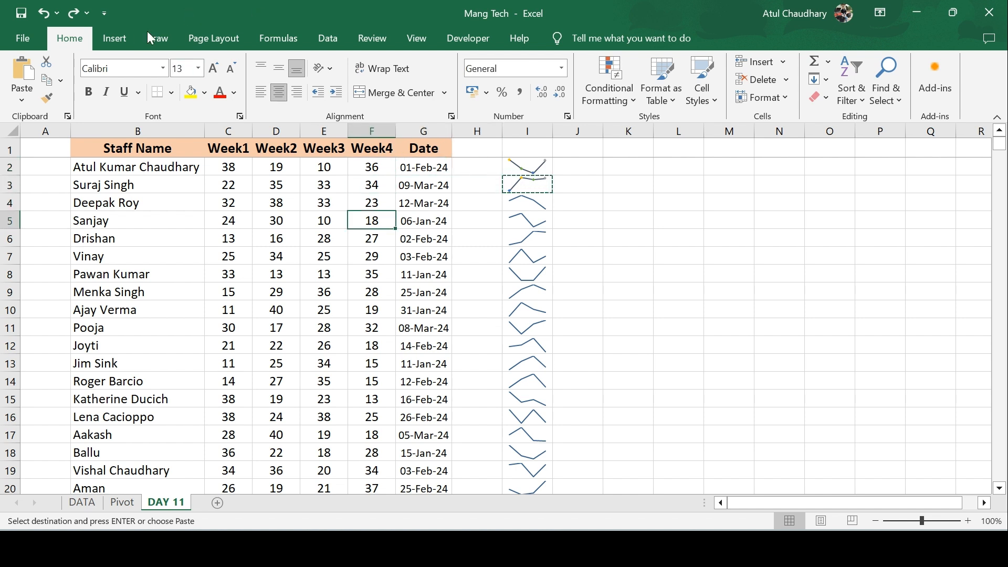
Start a column sparkline using the Week1 to Week4 values in C2:F21 as the data range
{"action": "left_click", "coordinate": [111, 42]}
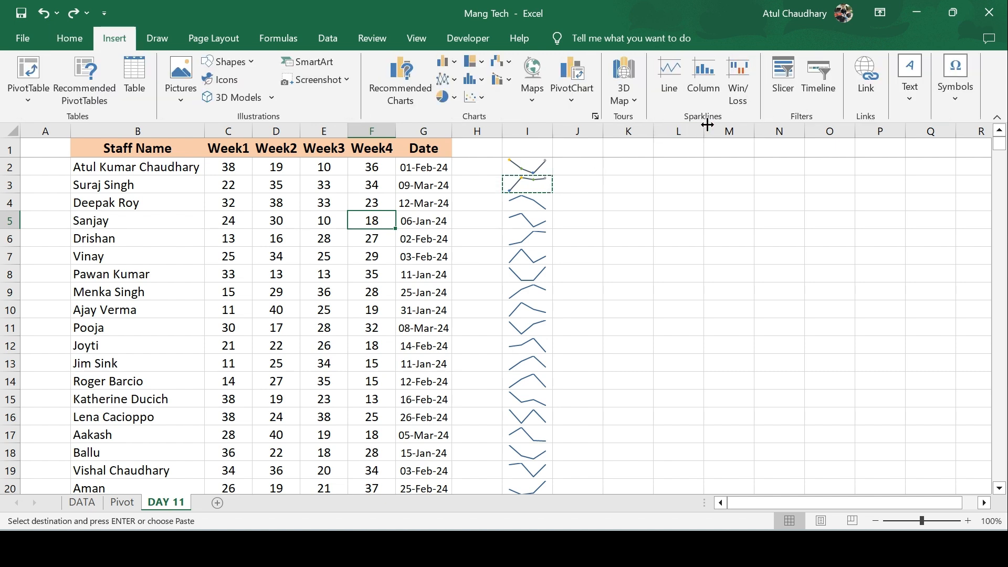
{"action": "left_click", "coordinate": [486, 201]}
{"action": "key", "text": "Right"}
{"action": "key", "text": "Right"}
{"action": "key", "text": "Right"}
{"action": "key", "text": "Up"}
{"action": "key", "text": "Left"}
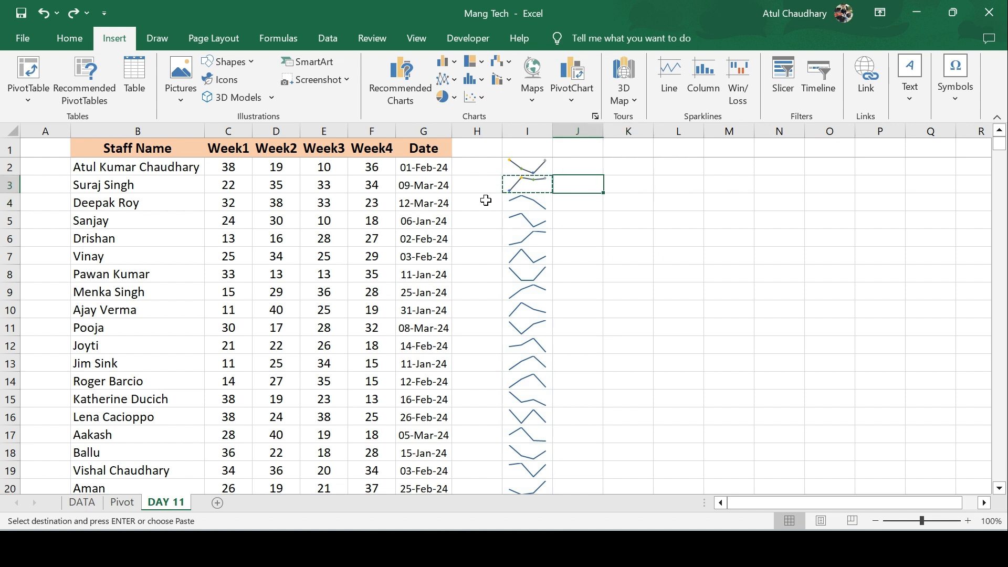
{"action": "key", "text": "Up"}
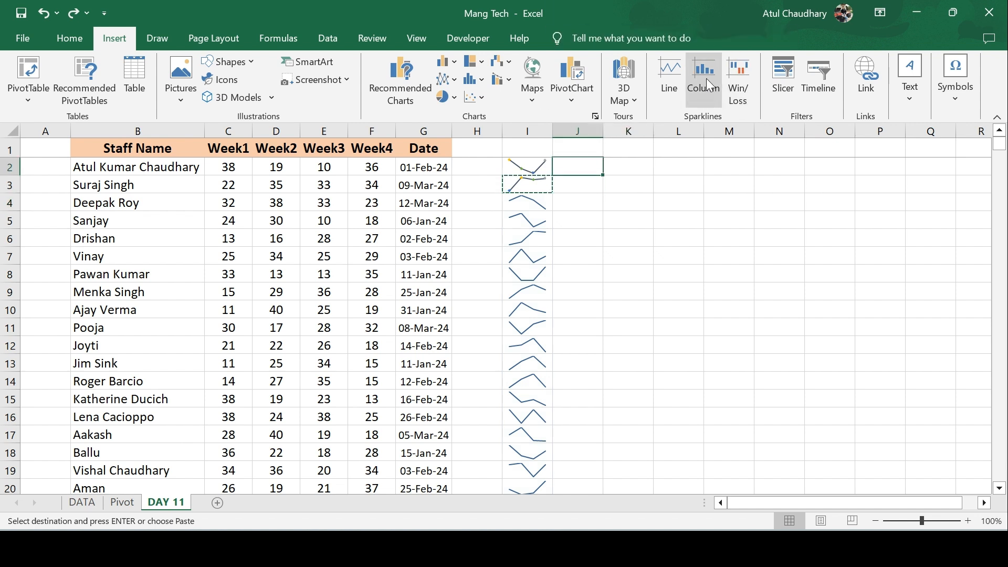
{"action": "left_click", "coordinate": [232, 169]}
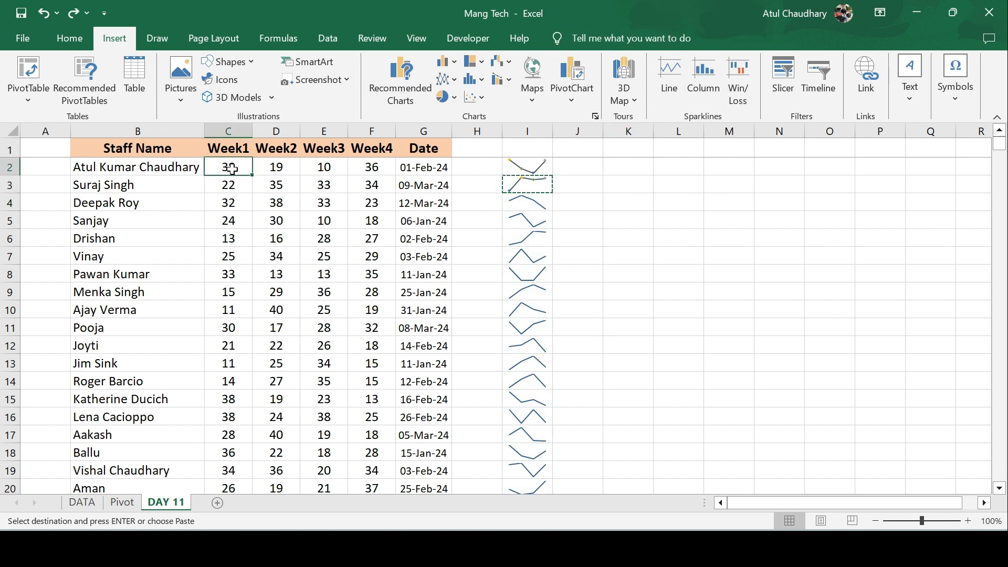
{"action": "key", "text": "shift+Right"}
{"action": "key", "text": "shift+Right"}
{"action": "key", "text": "shift+Right"}
{"action": "key", "text": "ctrl+shift+Down"}
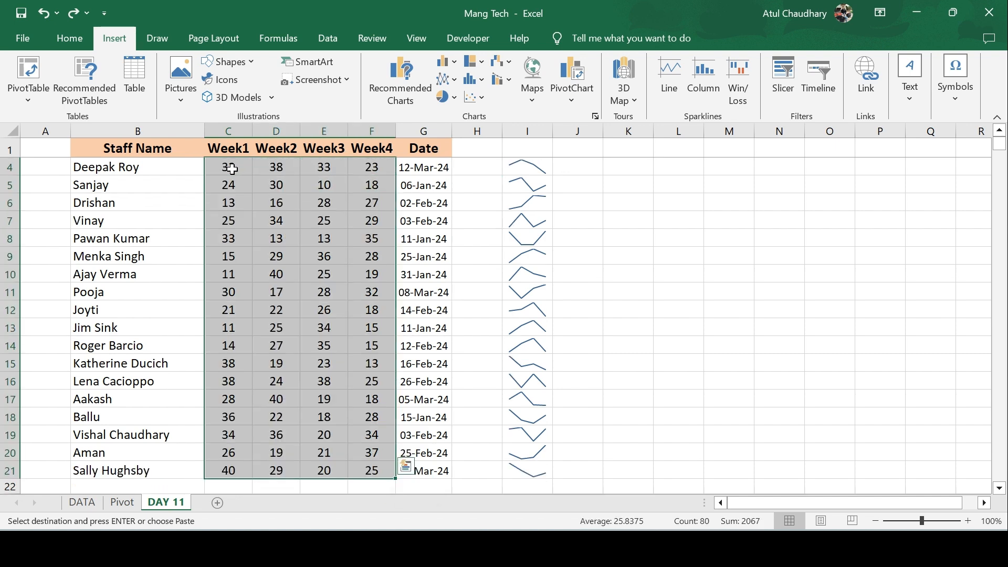
{"action": "left_click", "coordinate": [702, 82]}
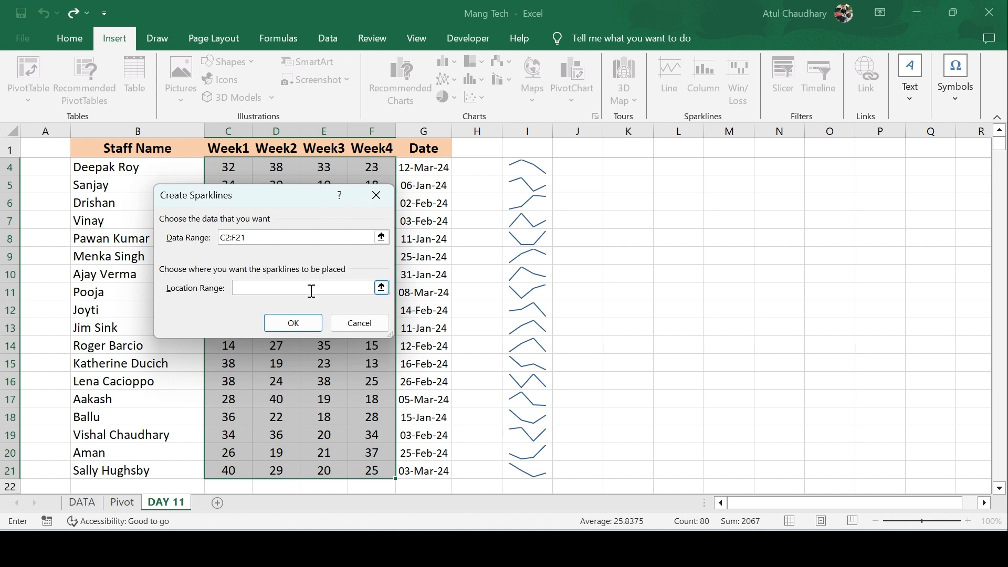
Set the location range to J2:J21 and create the column sparklines
{"action": "key", "text": "Up"}
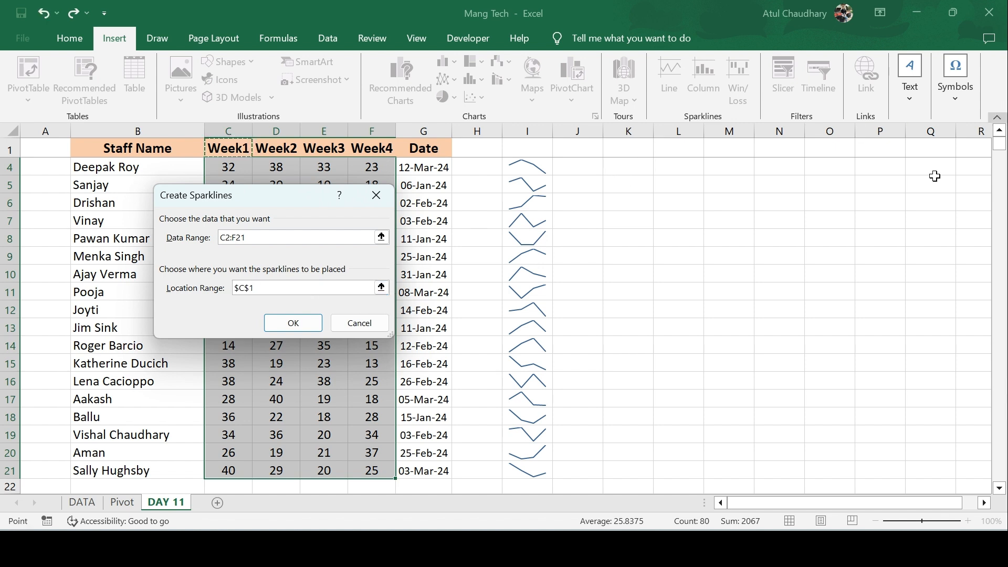
{"action": "left_click", "coordinate": [584, 179]}
{"action": "key", "text": "Up"}
{"action": "key", "text": "Up"}
{"action": "key", "text": "Up"}
{"action": "key", "text": "Up"}
{"action": "key", "text": "Down"}
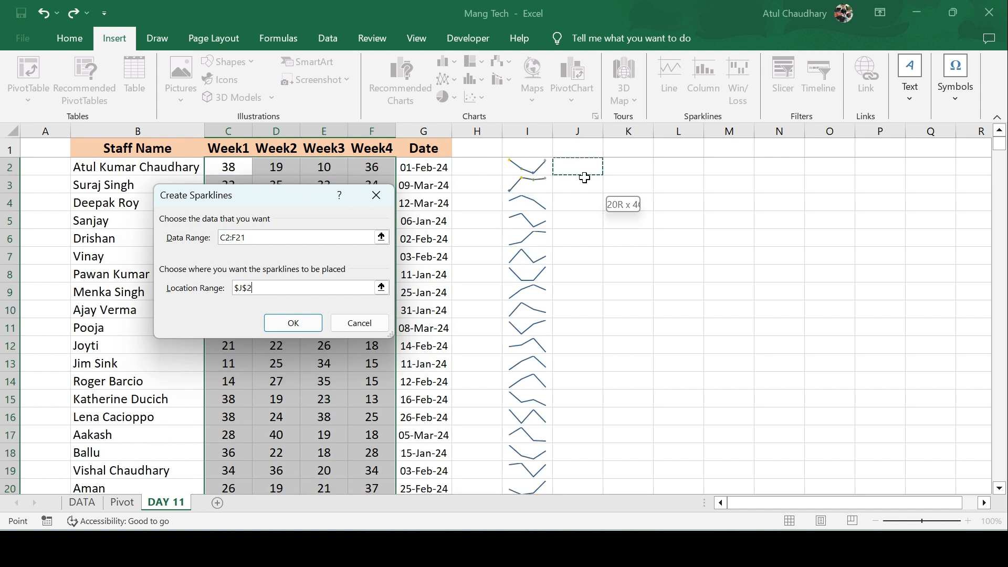
{"action": "key", "text": "shift+Down"}
{"action": "key", "text": "shift+Down"}
{"action": "key", "text": "shift+Down"}
{"action": "key", "text": "shift+Down"}
{"action": "key", "text": "shift+Down"}
{"action": "key", "text": "shift+Down"}
{"action": "key", "text": "shift+Down"}
{"action": "key", "text": "shift+Down"}
{"action": "key", "text": "shift+Down"}
{"action": "key", "text": "shift+Down"}
{"action": "key", "text": "shift+Down"}
{"action": "key", "text": "shift+Down"}
{"action": "key", "text": "shift+Down"}
{"action": "key", "text": "shift+Down"}
{"action": "key", "text": "shift+Down"}
{"action": "key", "text": "shift+Down"}
{"action": "key", "text": "shift+Down"}
{"action": "key", "text": "shift+Down"}
{"action": "key", "text": "shift+Down"}
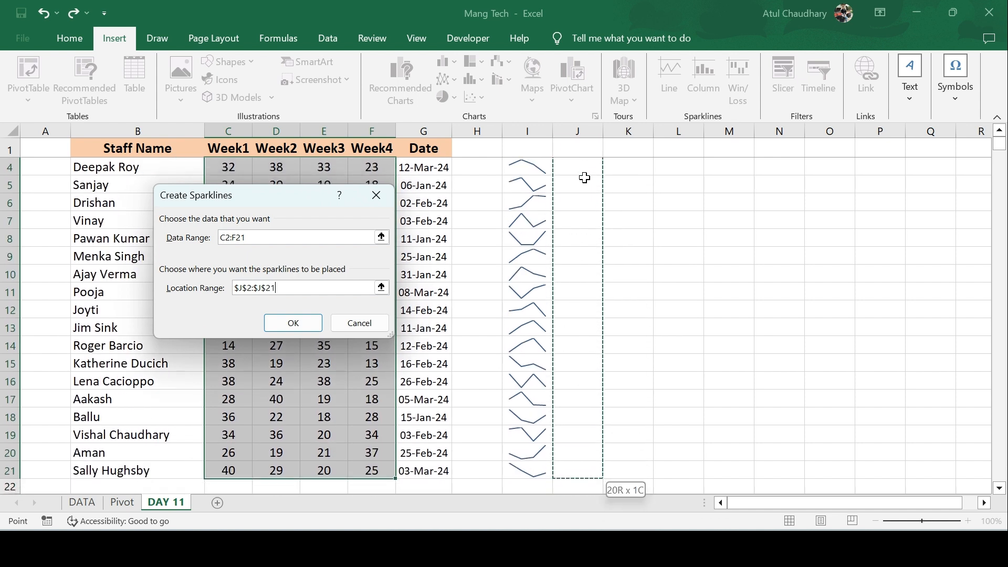
{"action": "left_click", "coordinate": [309, 323]}
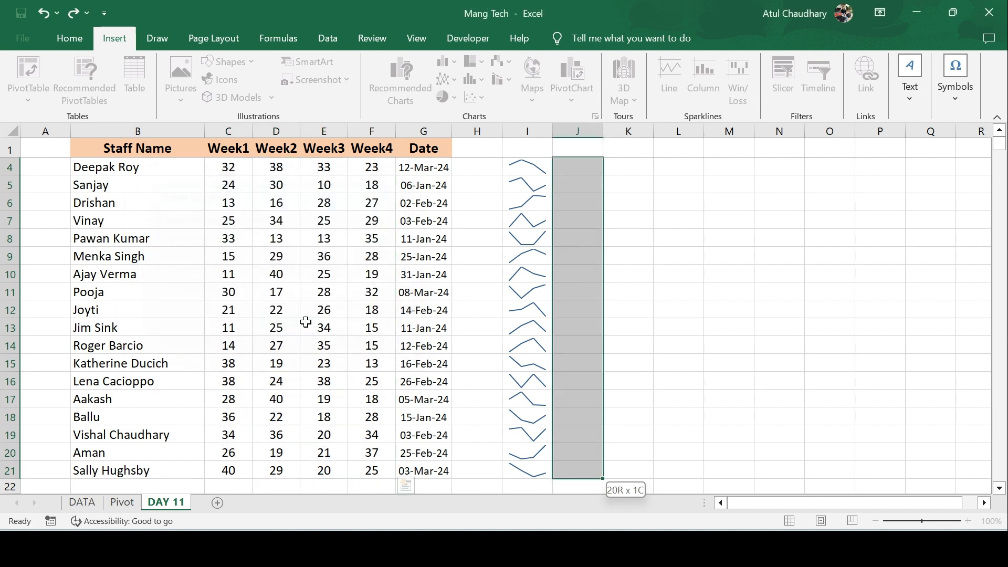
Compare the line sparklines in column I and column sparklines in J with the weekly values and formulas in row 4
{"action": "left_click", "coordinate": [619, 172]}
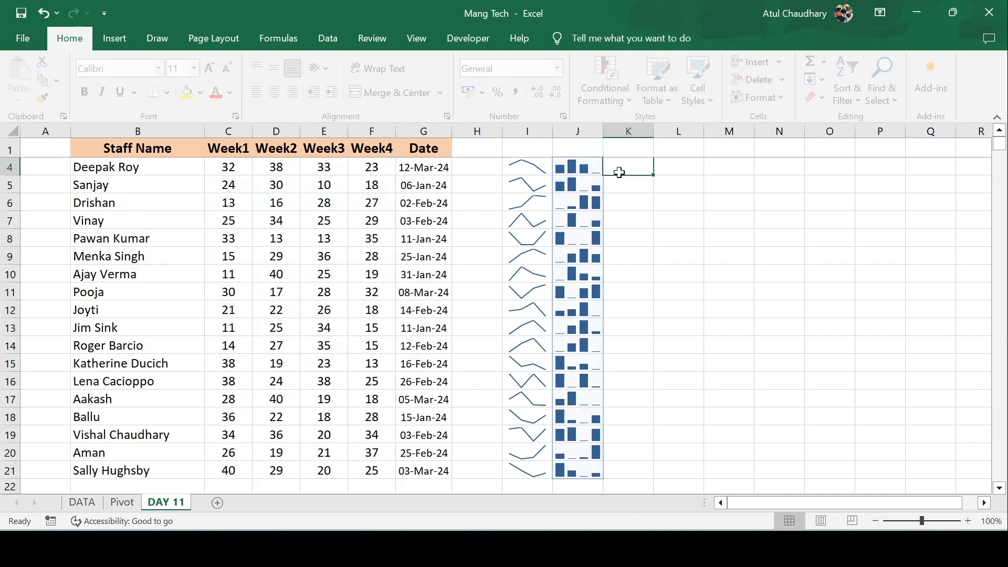
{"action": "left_click", "coordinate": [521, 171]}
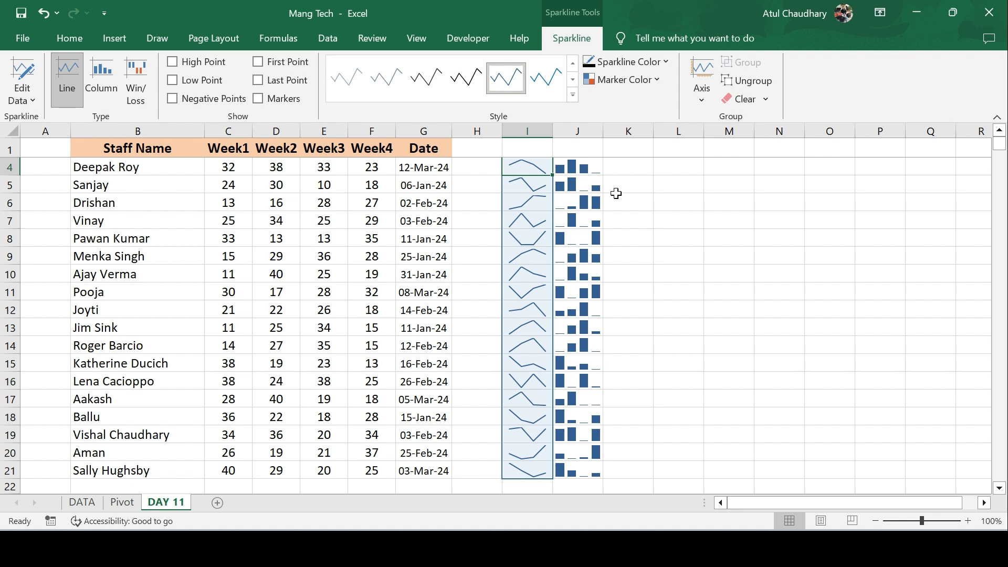
{"action": "left_click", "coordinate": [598, 178]}
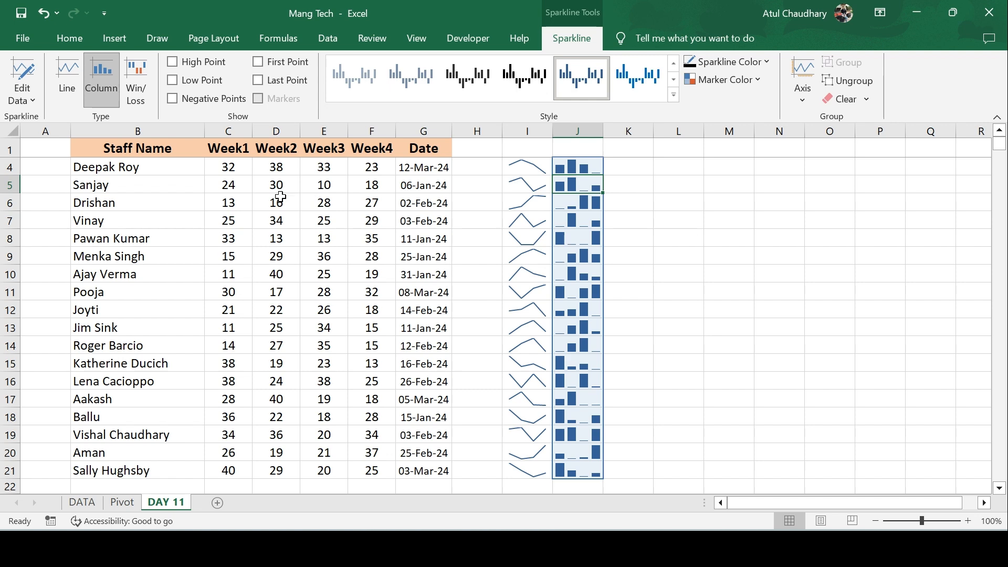
{"action": "left_click", "coordinate": [227, 186]}
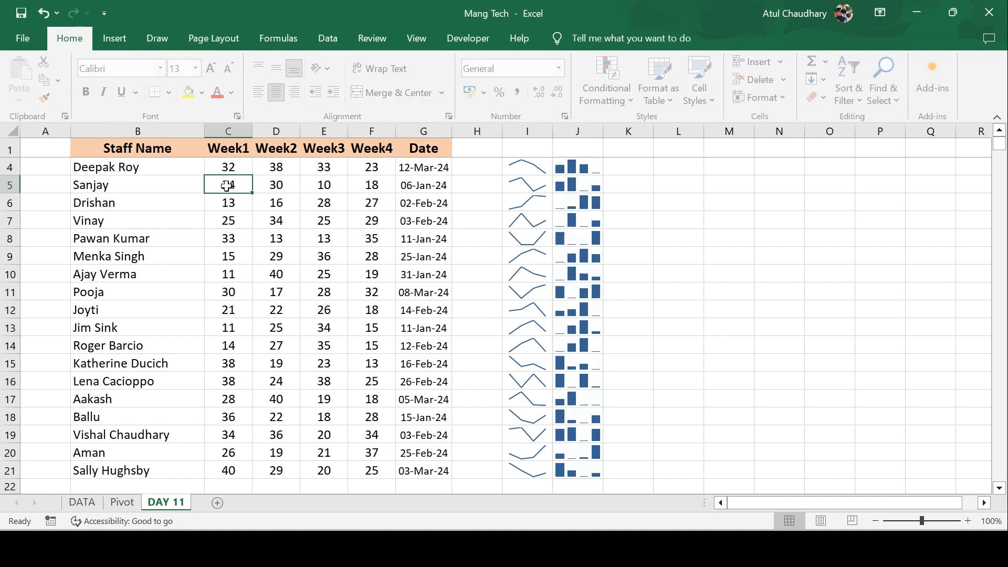
{"action": "left_click", "coordinate": [235, 171]}
{"action": "key", "text": "Right"}
{"action": "key", "text": "Right"}
{"action": "key", "text": "Right"}
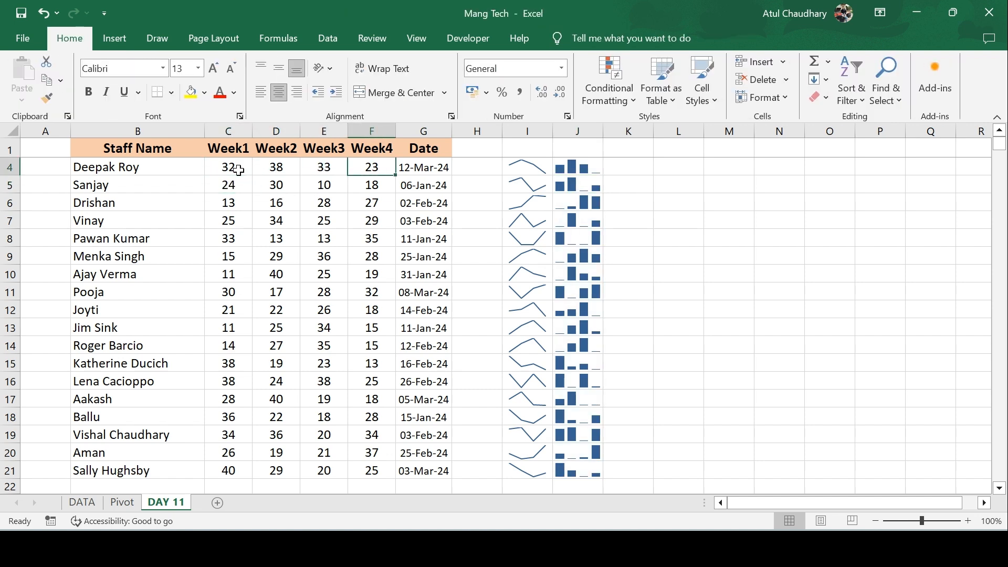
{"action": "key", "text": "Left"}
{"action": "key", "text": "Left"}
{"action": "key", "text": "F2"}
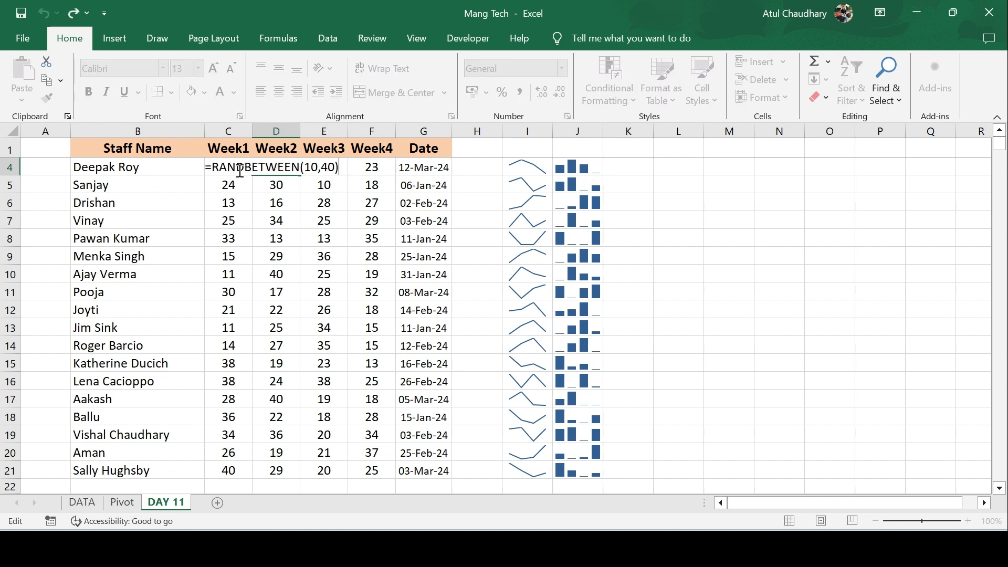
{"action": "key", "text": "Escape"}
{"action": "key", "text": "Right"}
{"action": "key", "text": "F2"}
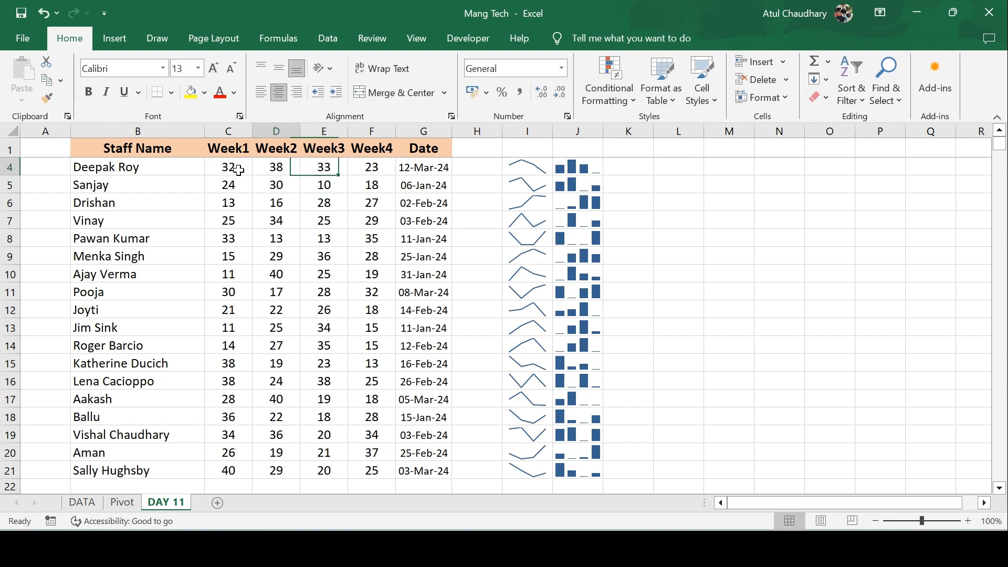
Re-enter the =RANDBETWEEN(10,40) formulas down the Week2 column from D4 to recalculate the weekly values and refresh the sparklines
{"action": "key", "text": "Left"}
{"action": "key", "text": "F2"}
{"action": "key", "text": "Return"}
{"action": "key", "text": "Down"}
{"action": "key", "text": "Down"}
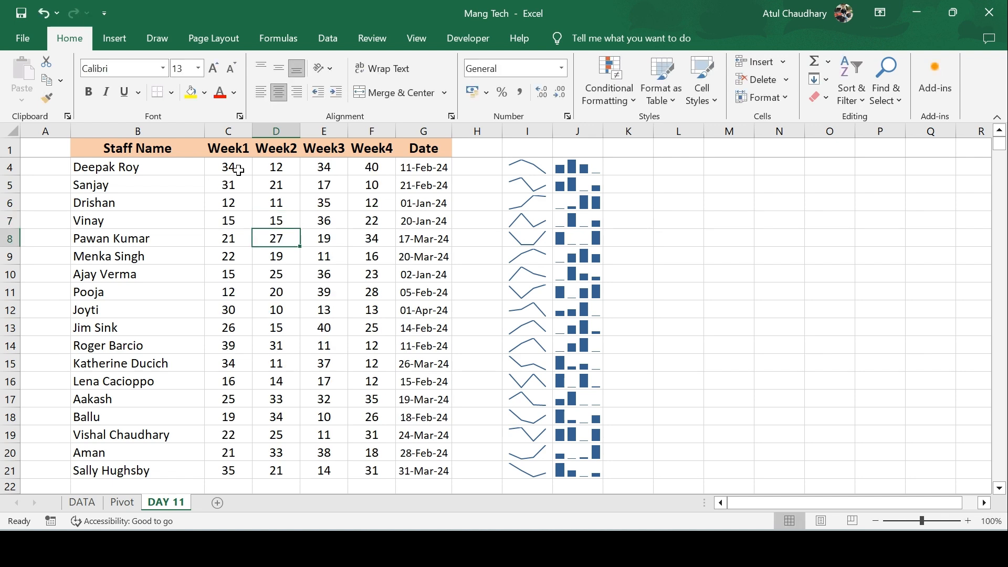
{"action": "key", "text": "F2"}
{"action": "key", "text": "Return"}
{"action": "key", "text": "Down"}
{"action": "key", "text": "F2"}
{"action": "key", "text": "Return"}
{"action": "key", "text": "F2"}
{"action": "key", "text": "Return"}
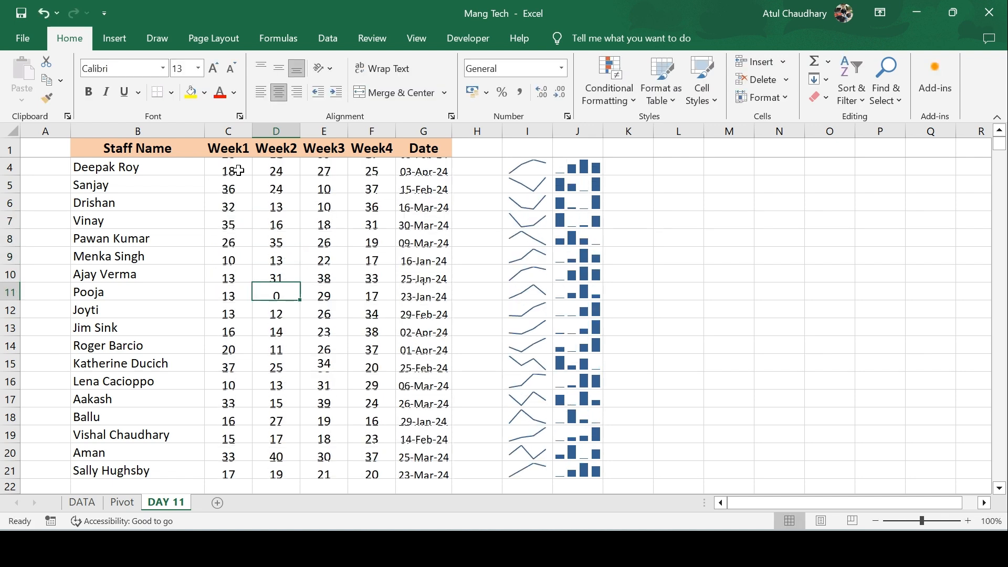
{"action": "key", "text": "F2"}
{"action": "key", "text": "Return"}
{"action": "key", "text": "F2"}
{"action": "key", "text": "Return"}
{"action": "key", "text": "F2"}
{"action": "key", "text": "Return"}
{"action": "key", "text": "F2"}
{"action": "key", "text": "Return"}
{"action": "key", "text": "F2"}
{"action": "key", "text": "Return"}
{"action": "key", "text": "F2"}
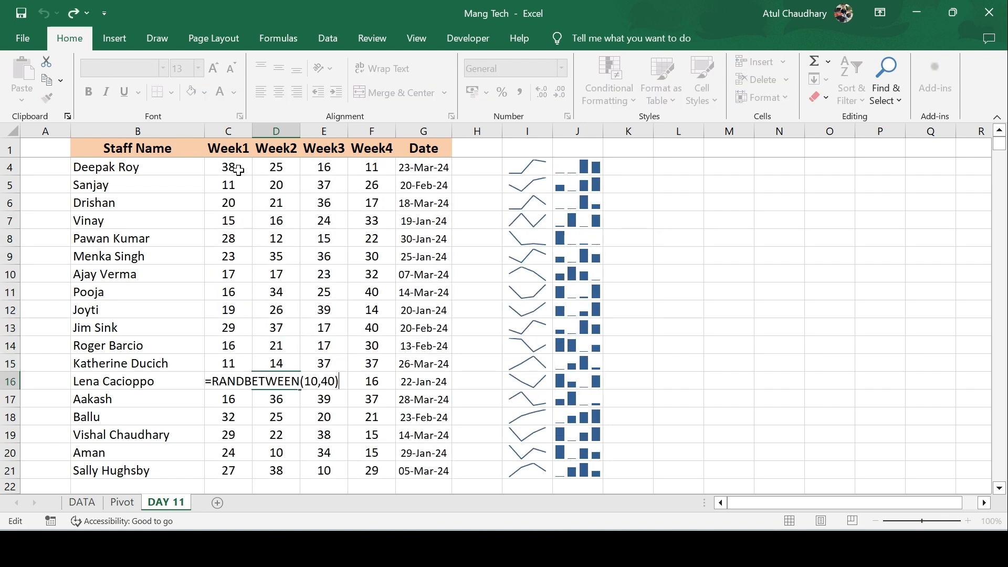
{"action": "key", "text": "Return"}
{"action": "key", "text": "F2"}
{"action": "key", "text": "Escape"}
{"action": "key", "text": "Up"}
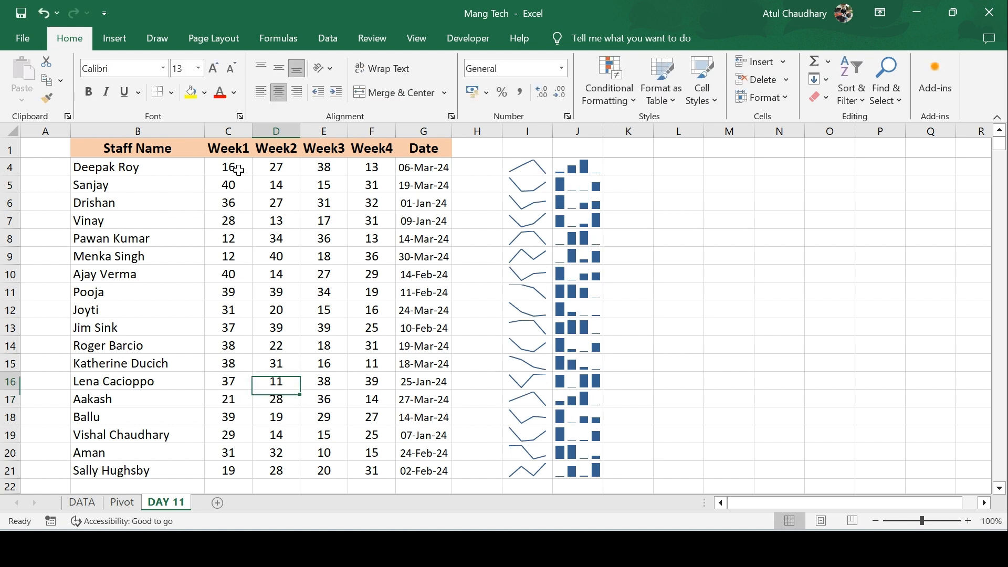
Inspect the formula in D2 and the remaining weekly values in row 2
{"action": "key", "text": "ctrl+Up"}
{"action": "key", "text": "Down"}
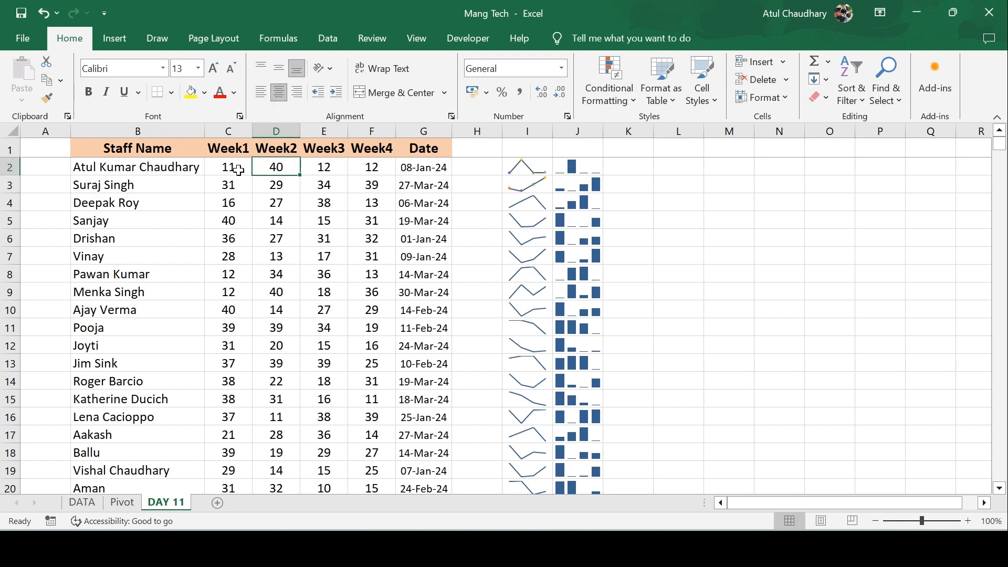
{"action": "key", "text": "F2"}
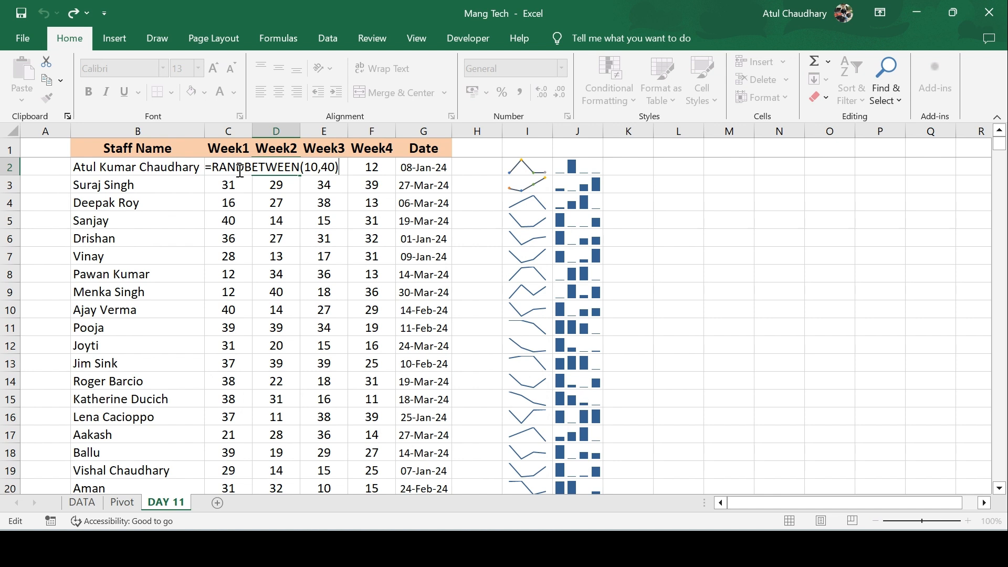
{"action": "key", "text": "Escape"}
{"action": "key", "text": "Right"}
{"action": "key", "text": "Right"}
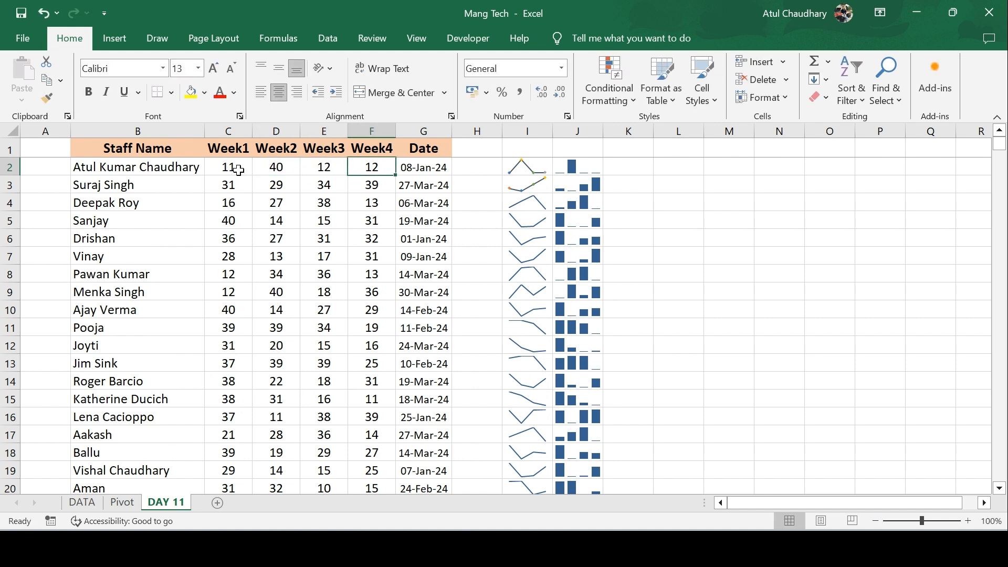
Select the Week3 and Week4 values in E2:F21 and start creating Win/Loss sparklines from them
{"action": "left_click", "coordinate": [112, 38]}
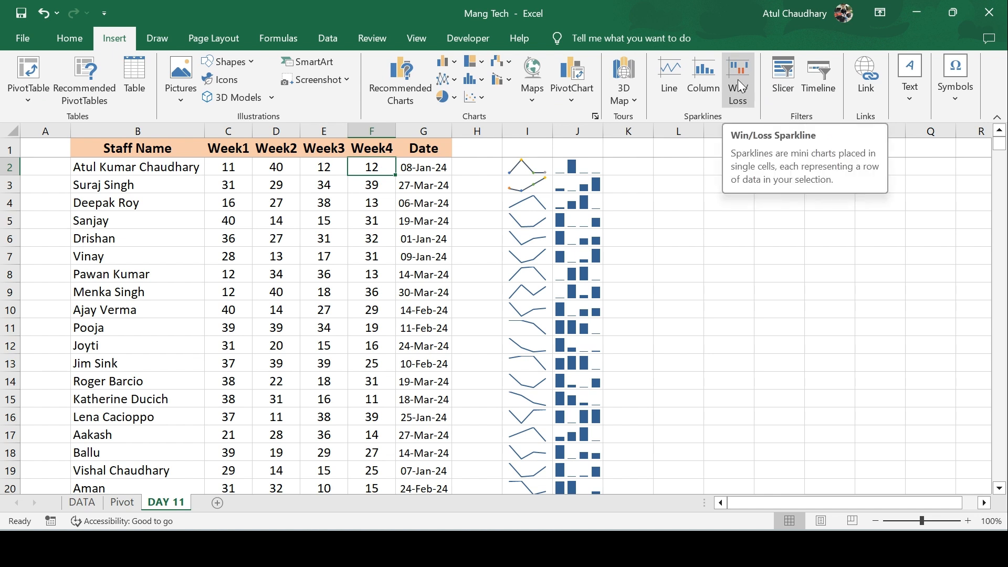
{"action": "left_click", "coordinate": [224, 162]}
{"action": "key", "text": "shift+Right"}
{"action": "key", "text": "shift+Right"}
{"action": "key", "text": "shift+Right"}
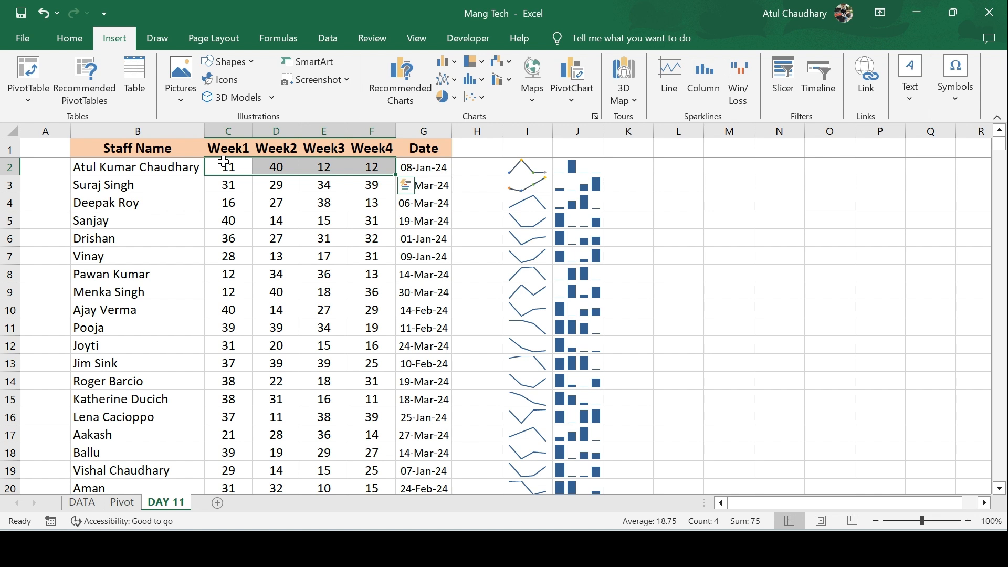
{"action": "key", "text": "ctrl+q"}
{"action": "key", "text": "Right"}
{"action": "key", "text": "Escape"}
{"action": "key", "text": "Right"}
{"action": "key", "text": "Up"}
{"action": "key", "text": "Right"}
{"action": "key", "text": "Down"}
{"action": "key", "text": "shift+Right"}
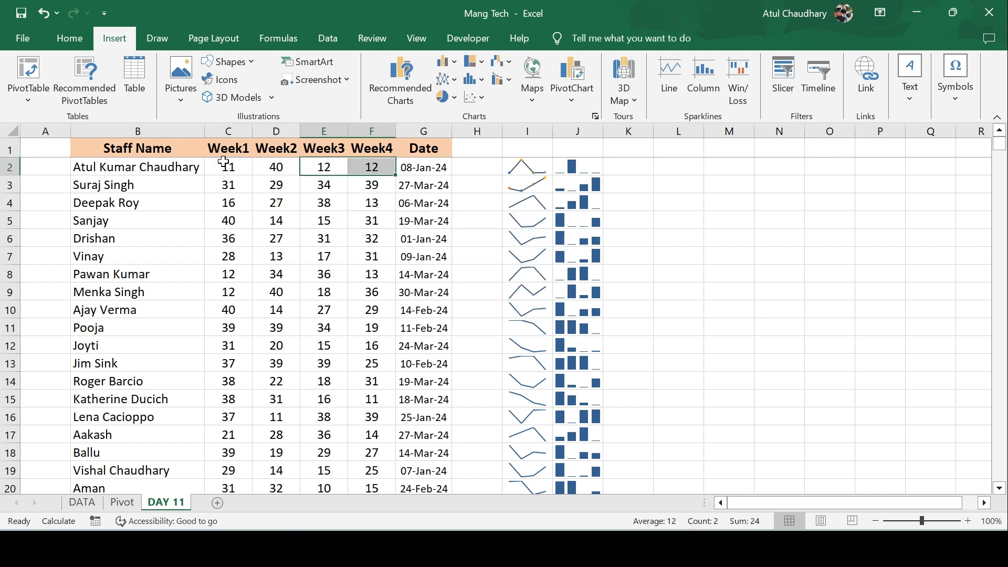
{"action": "key", "text": "ctrl+shift+Down"}
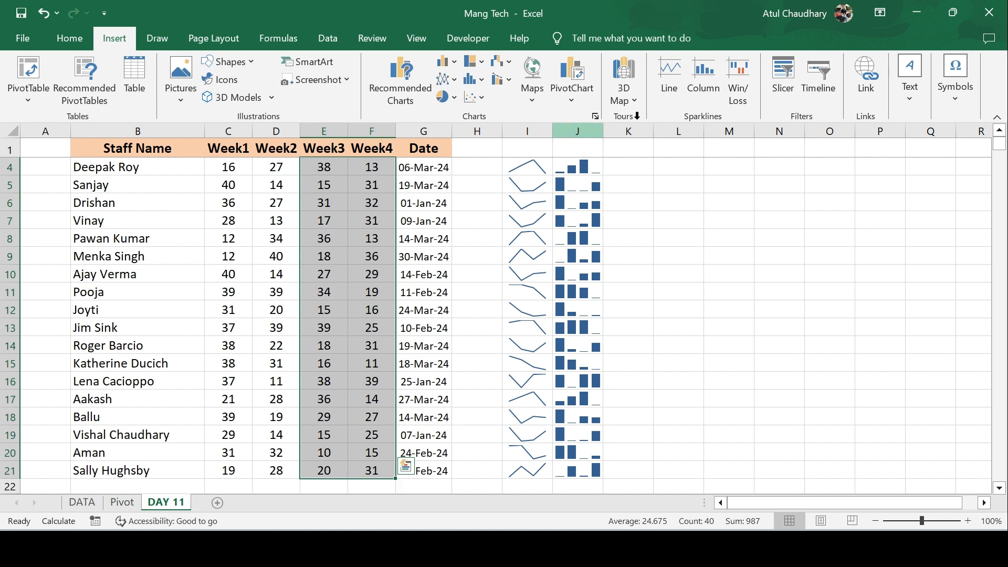
{"action": "left_click", "coordinate": [742, 71]}
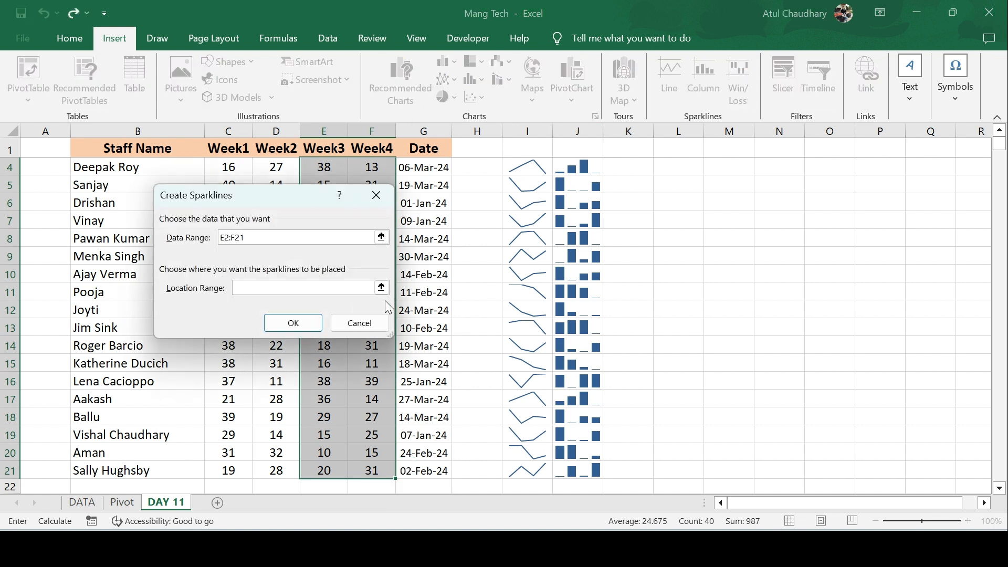
Set the location range to K2:K21 and create the Win/Loss sparklines
{"action": "left_click", "coordinate": [626, 166]}
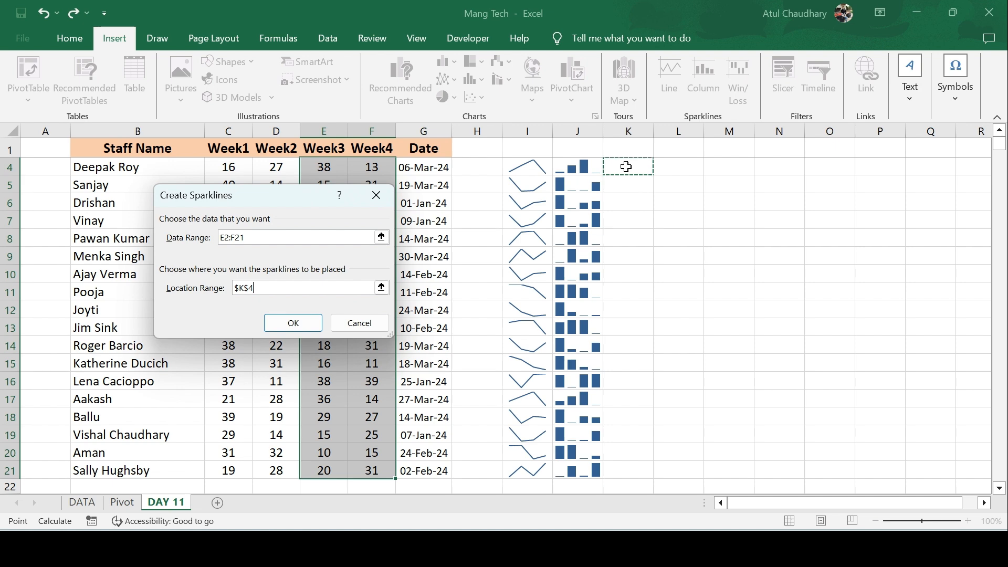
{"action": "scroll", "coordinate": [627, 167], "scroll_direction": "up", "scroll_amount": 1}
{"action": "left_click", "coordinate": [626, 167]}
{"action": "key", "text": "ctrl+shift+Down"}
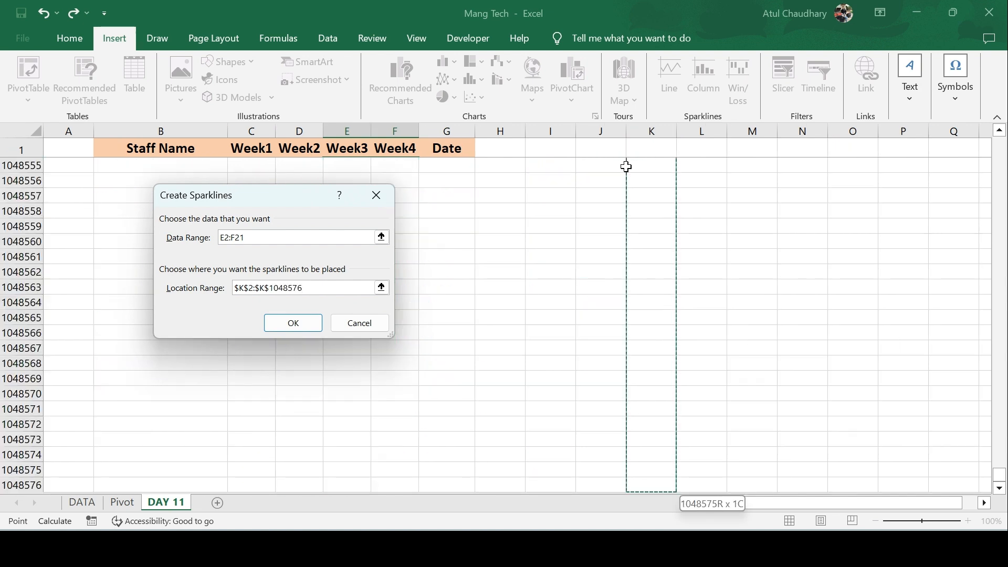
{"action": "key", "text": "Up"}
{"action": "key", "text": "Down"}
{"action": "key", "text": "shift+Down"}
{"action": "key", "text": "shift+Down"}
{"action": "key", "text": "shift+Down"}
{"action": "key", "text": "shift+Down"}
{"action": "key", "text": "shift+Down"}
{"action": "key", "text": "shift+Down"}
{"action": "key", "text": "shift+Down"}
{"action": "key", "text": "shift+Down"}
{"action": "key", "text": "shift+Down"}
{"action": "key", "text": "shift+Down"}
{"action": "key", "text": "shift+Down"}
{"action": "key", "text": "shift+Down"}
{"action": "key", "text": "shift+Down"}
{"action": "key", "text": "shift+Down"}
{"action": "key", "text": "shift+Down"}
{"action": "key", "text": "shift+Down"}
{"action": "key", "text": "shift+Down"}
{"action": "key", "text": "shift+Down"}
{"action": "key", "text": "shift+Down"}
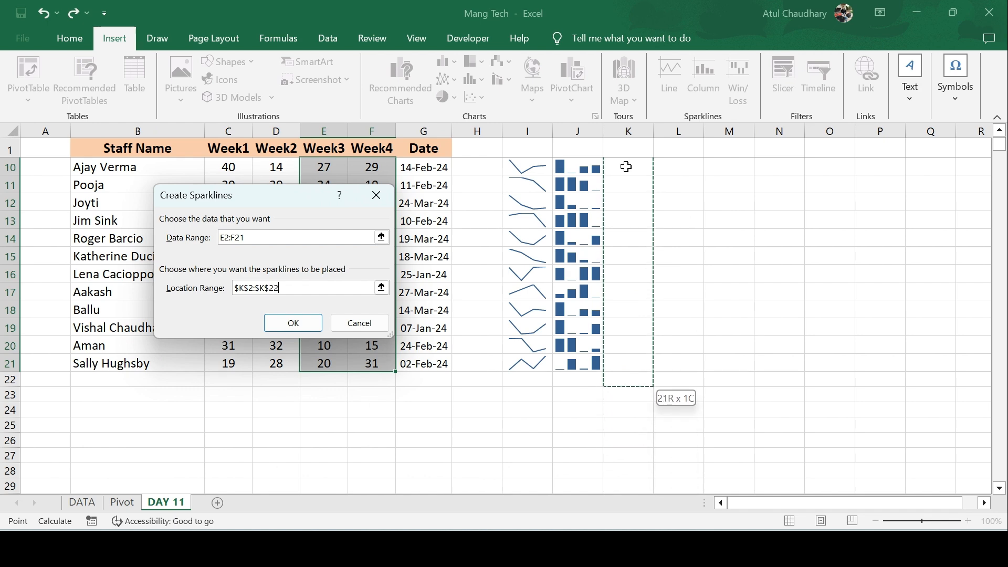
{"action": "left_click", "coordinate": [290, 323]}
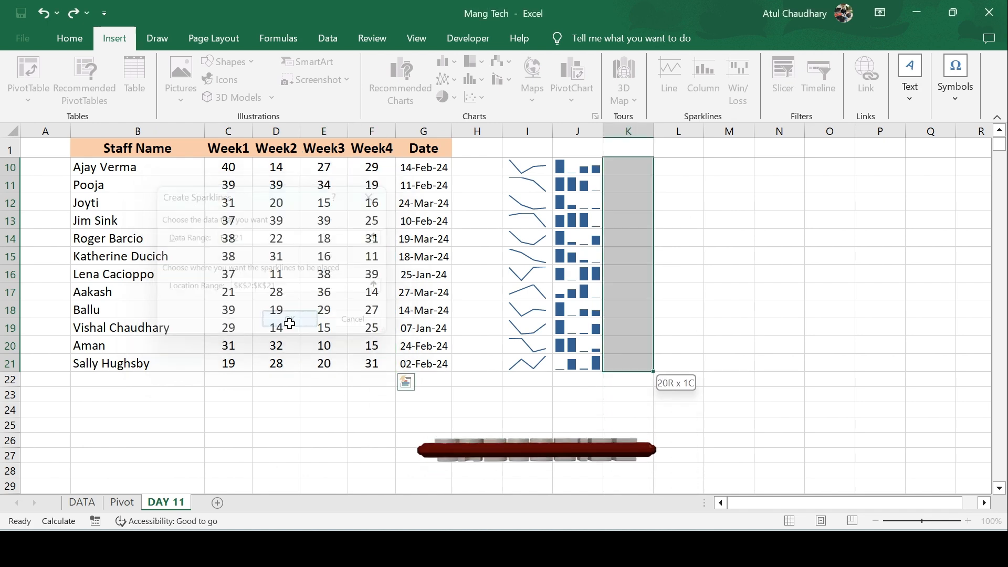
Compare the Win/Loss sparklines in column K with the weekly values in row 2
{"action": "key", "text": "Up"}
{"action": "key", "text": "Down"}
{"action": "key", "text": "Down"}
{"action": "key", "text": "Down"}
{"action": "key", "text": "Up"}
{"action": "key", "text": "Up"}
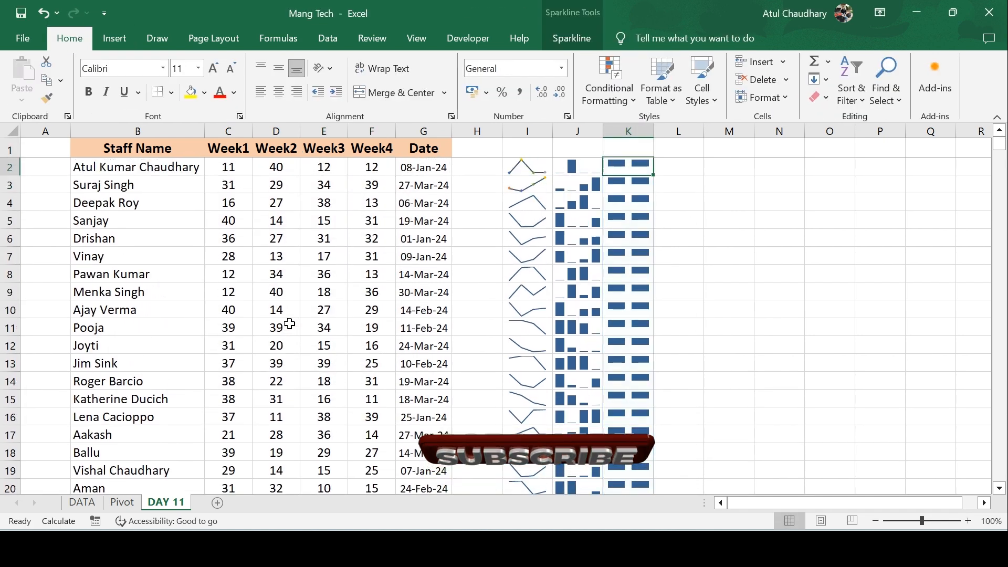
{"action": "key", "text": "Left"}
{"action": "key", "text": "Left"}
{"action": "key", "text": "Left"}
{"action": "key", "text": "Left"}
{"action": "key", "text": "Left"}
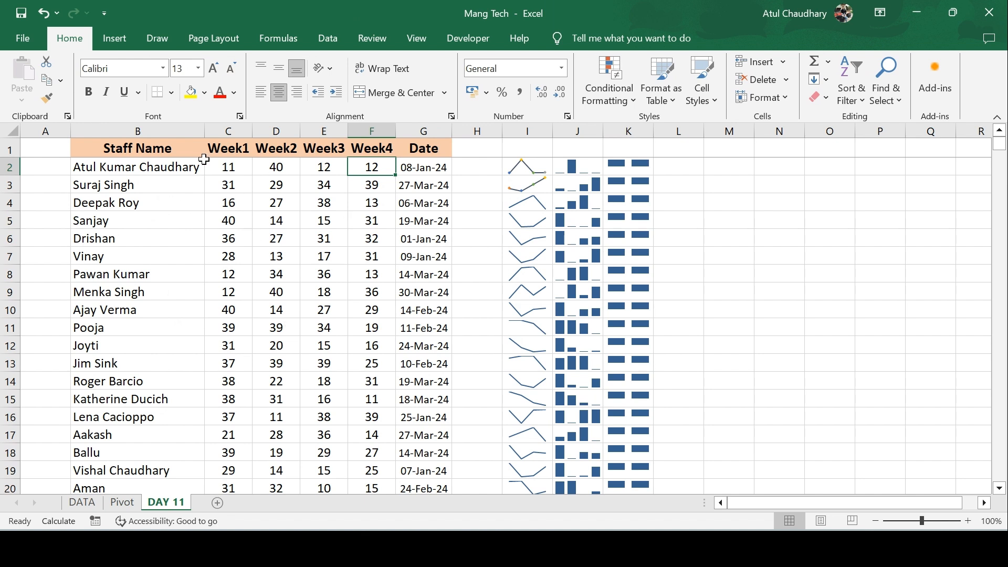
{"action": "right_click", "coordinate": [106, 38]}
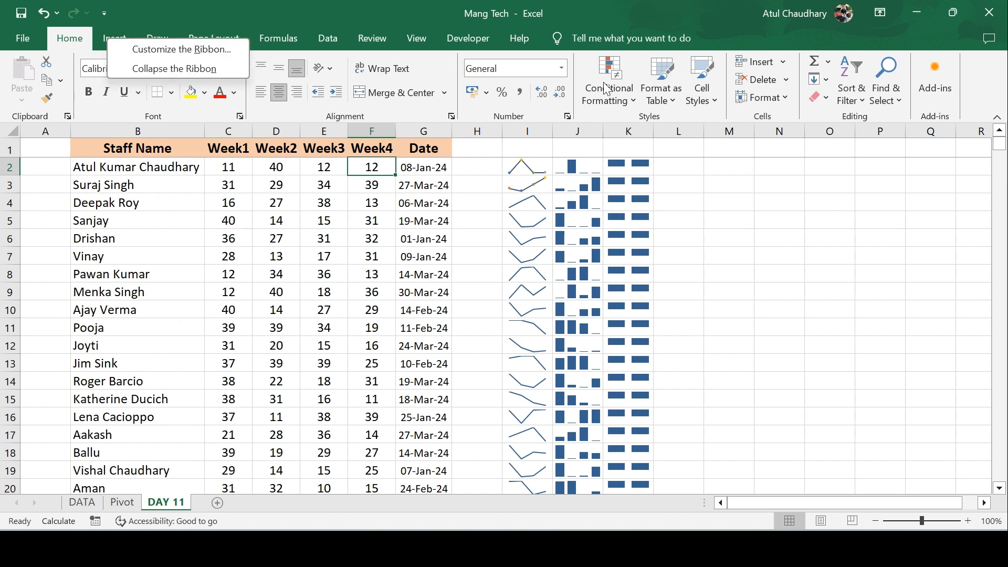
{"action": "left_click", "coordinate": [101, 41]}
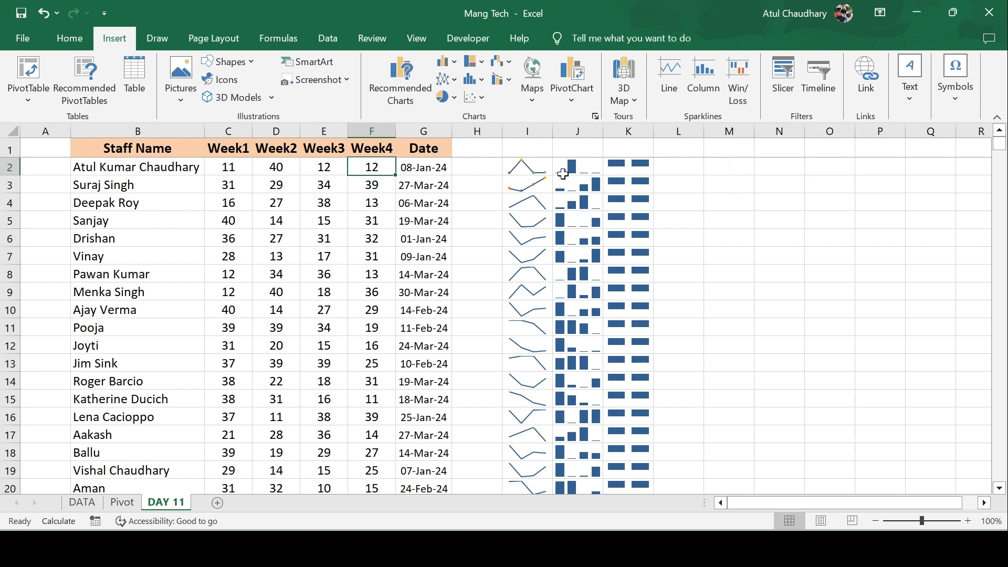
Enter 200 as the Week3 value in E2 and -10 as the Week4 value in F2
{"action": "left_click", "coordinate": [326, 161]}
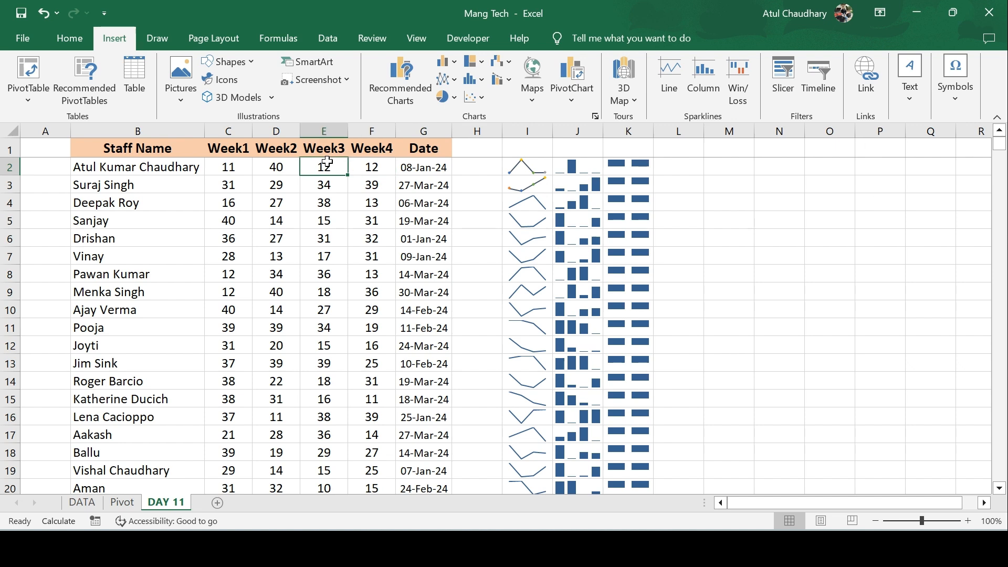
{"action": "type", "text": "200"}
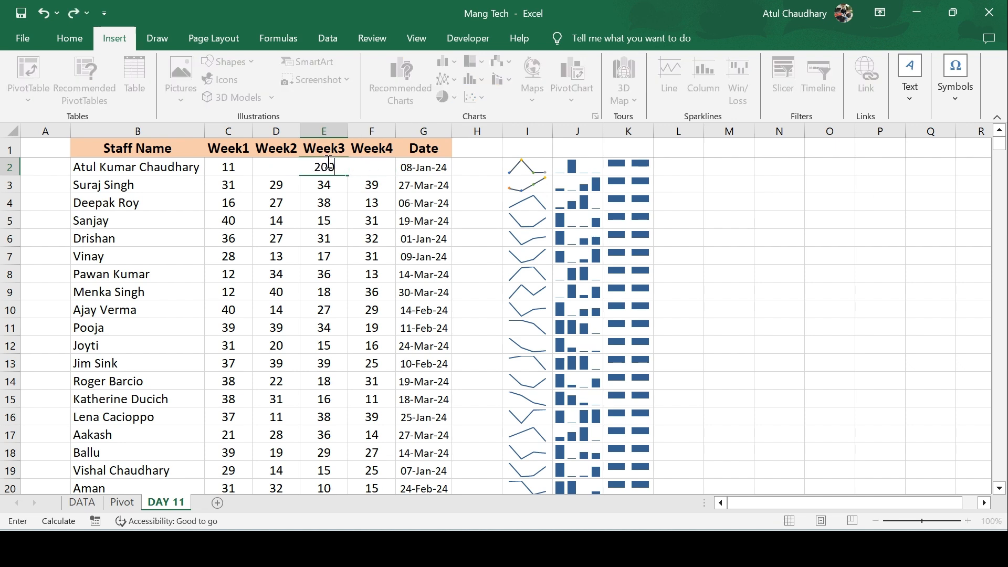
{"action": "key", "text": "Tab"}
{"action": "type", "text": "-10"}
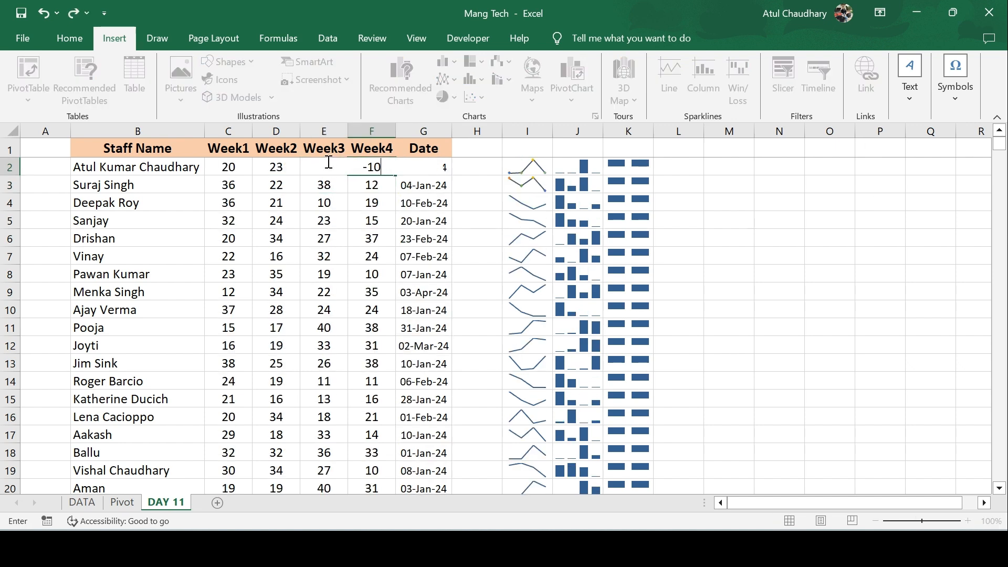
{"action": "key", "text": "Return"}
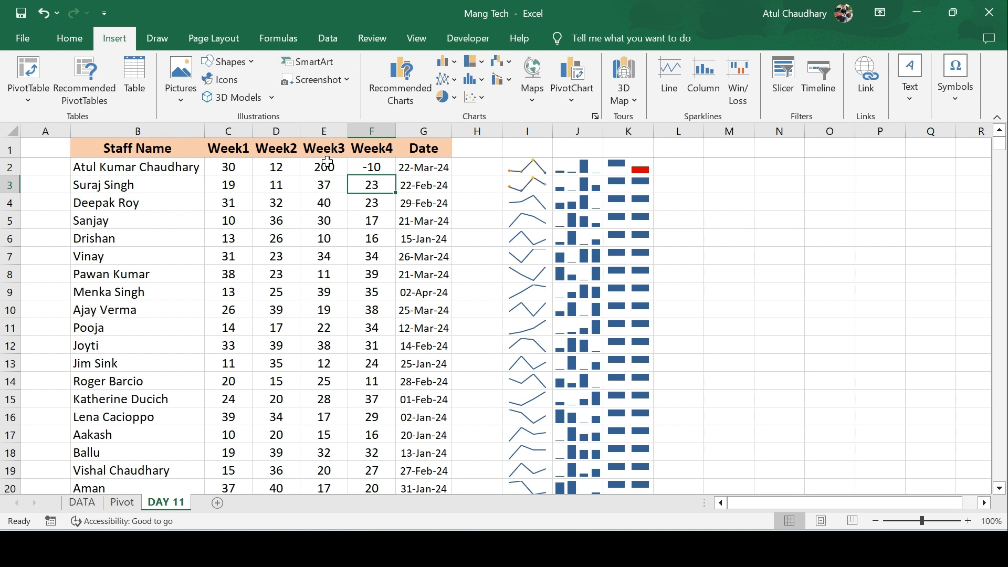
Increase the height of row 2 to about three times its size to enlarge its sparklines
{"action": "key", "text": "Up"}
{"action": "key", "text": "Left"}
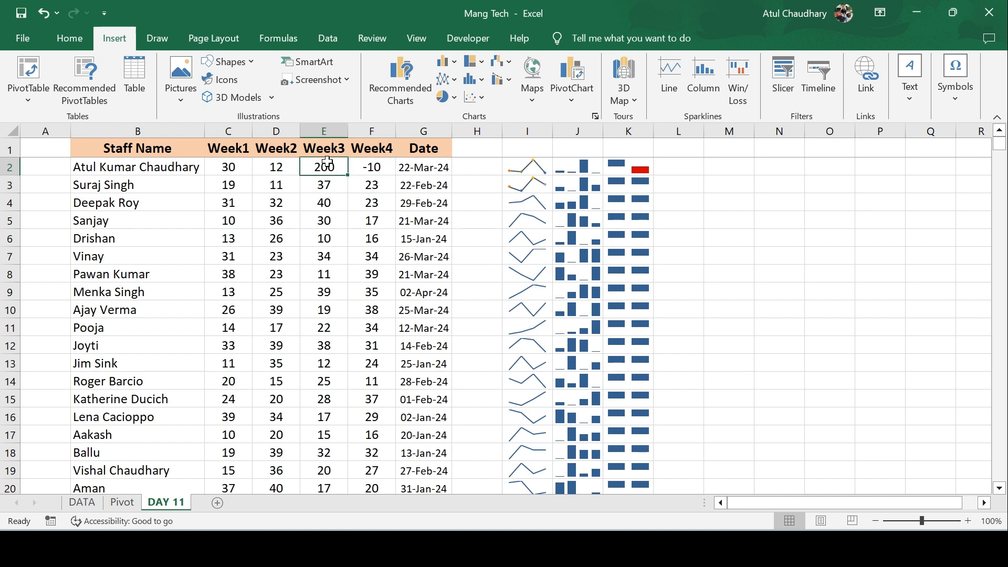
{"action": "left_click_drag", "start_coordinate": [10, 176], "coordinate": [18, 217]}
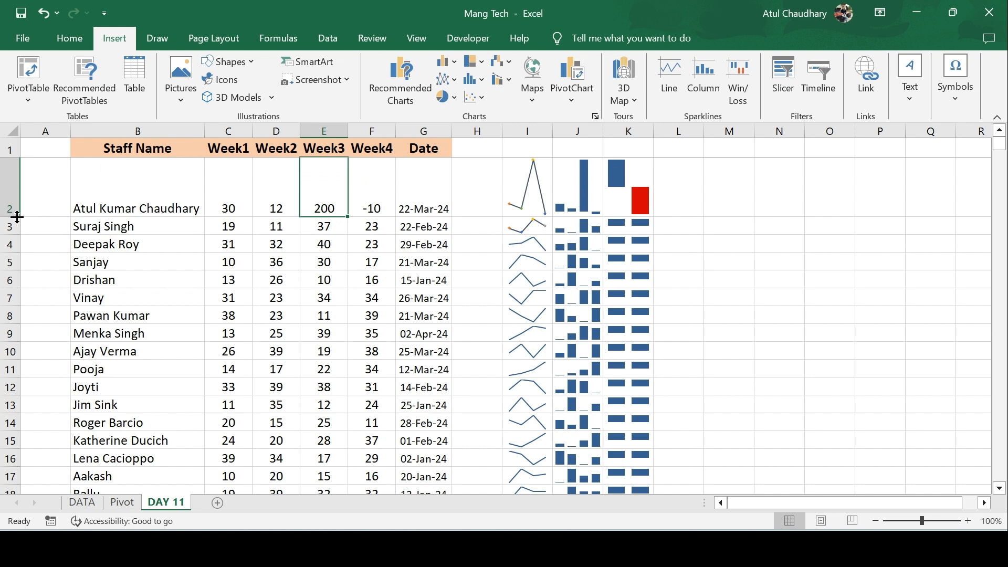
Change the Week3 value in E2 to 2000
{"action": "key", "text": "Right"}
{"action": "key", "text": "Left"}
{"action": "type", "text": "200"}
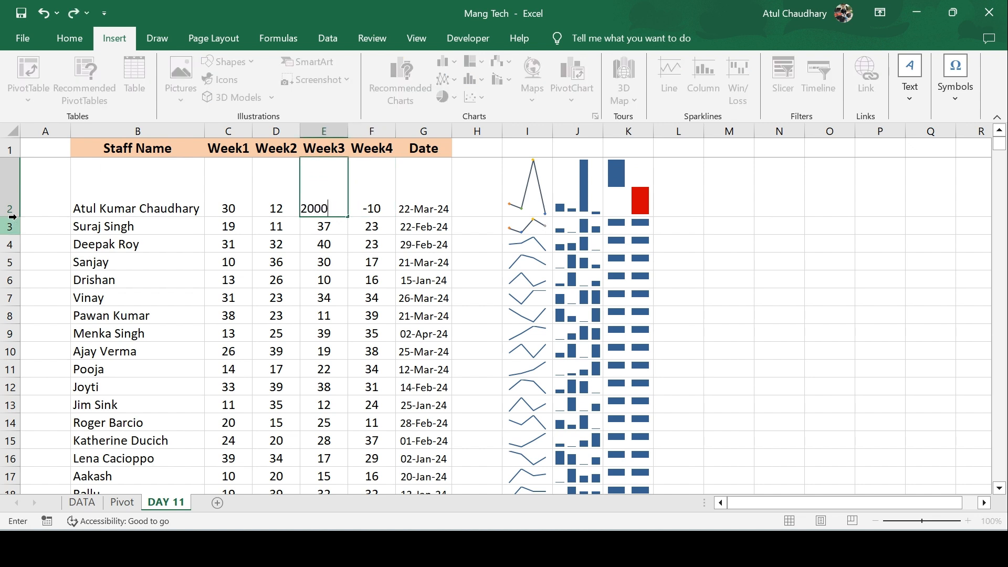
{"action": "type", "text": "0"}
{"action": "key", "text": "Return"}
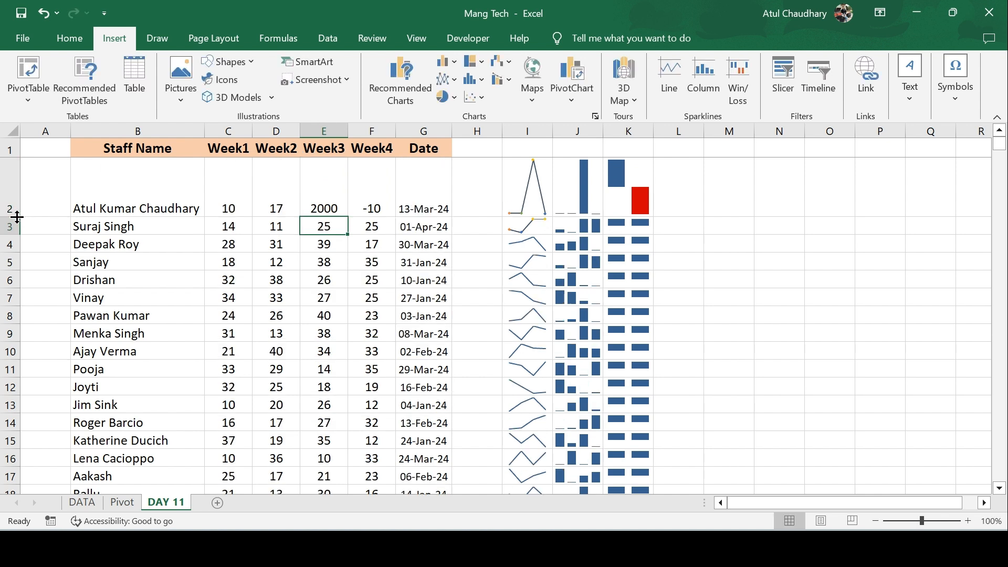
Compare the Win/Loss sparkline in K2 with the Week4 value in F2
{"action": "key", "text": "Right"}
{"action": "key", "text": "Right"}
{"action": "key", "text": "Right"}
{"action": "key", "text": "Right"}
{"action": "key", "text": "Right"}
{"action": "key", "text": "Right"}
{"action": "key", "text": "Up"}
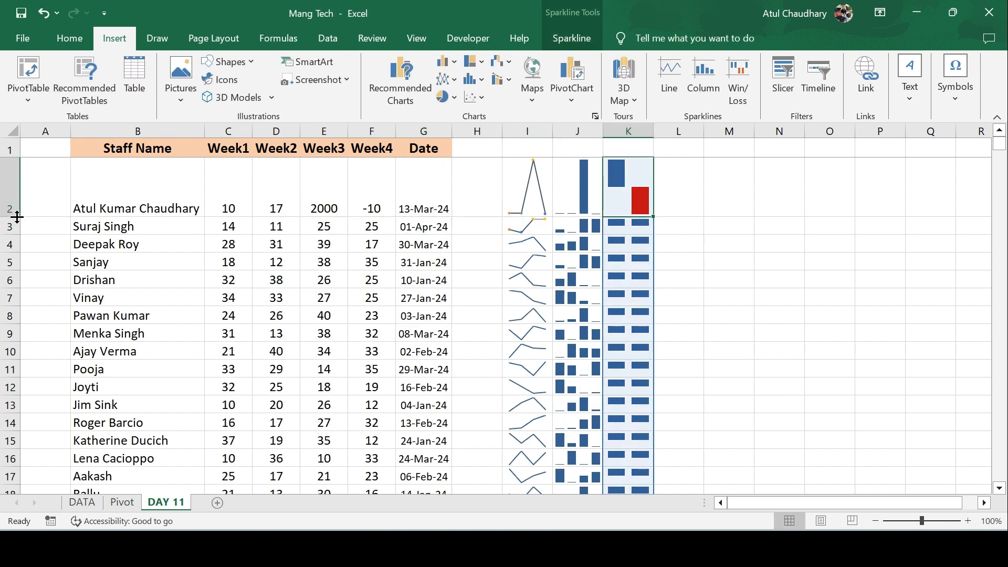
{"action": "key", "text": "Left"}
{"action": "key", "text": "Left"}
{"action": "key", "text": "Left"}
{"action": "key", "text": "Left"}
{"action": "key", "text": "Left"}
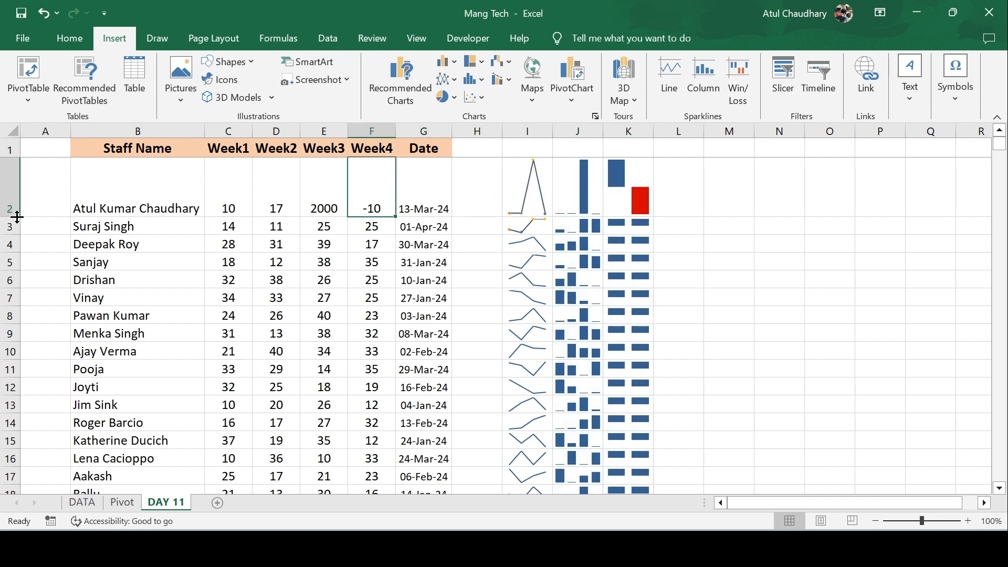
{"action": "key", "text": "Right"}
{"action": "key", "text": "Right"}
{"action": "key", "text": "Right"}
{"action": "key", "text": "Right"}
{"action": "key", "text": "Right"}
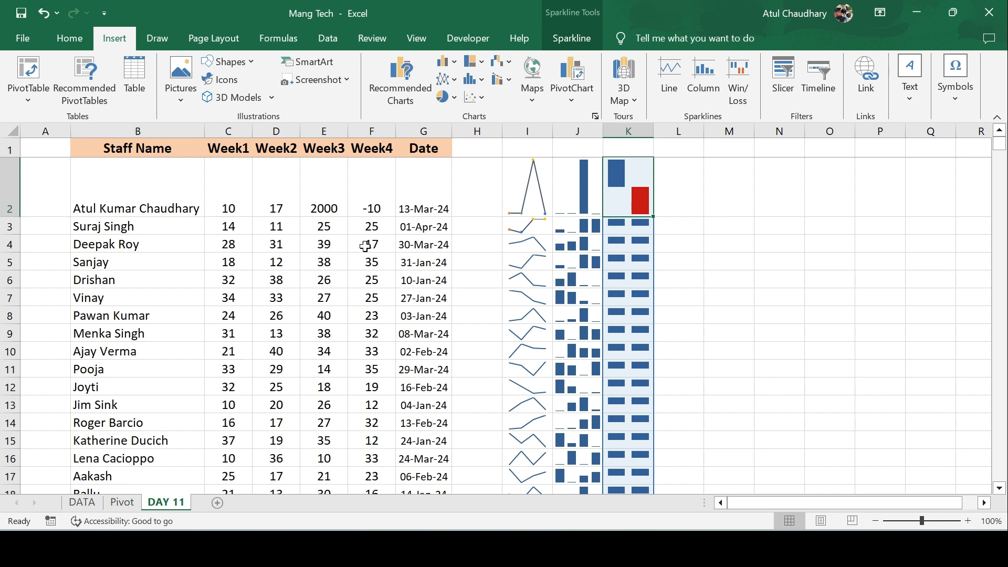
Reduce the height of row 2 so that it is only slightly taller than the other rows
{"action": "left_click", "coordinate": [574, 209]}
{"action": "left_click", "coordinate": [628, 191]}
{"action": "left_click_drag", "start_coordinate": [4, 217], "coordinate": [3, 183]}
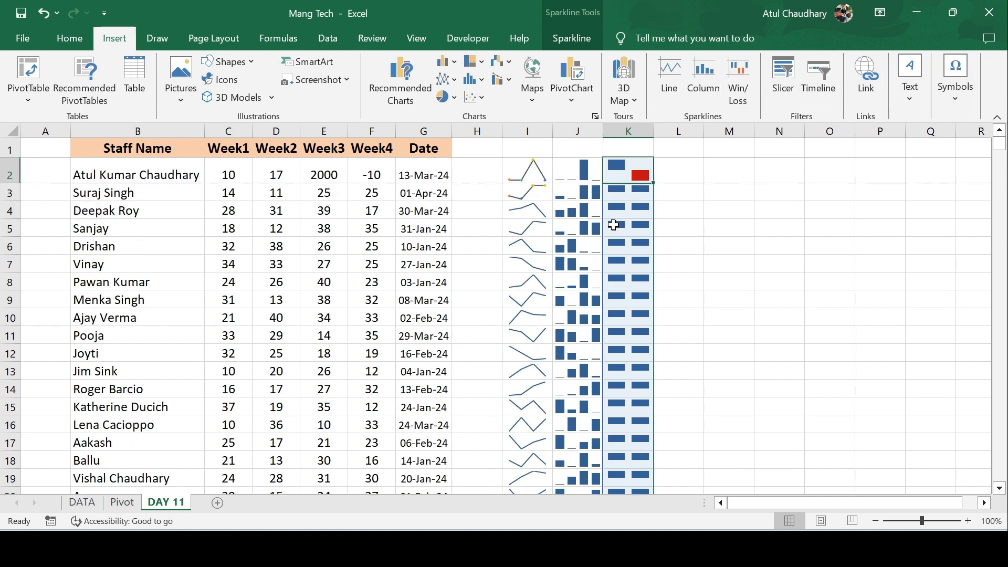
{"action": "left_click", "coordinate": [776, 83]}
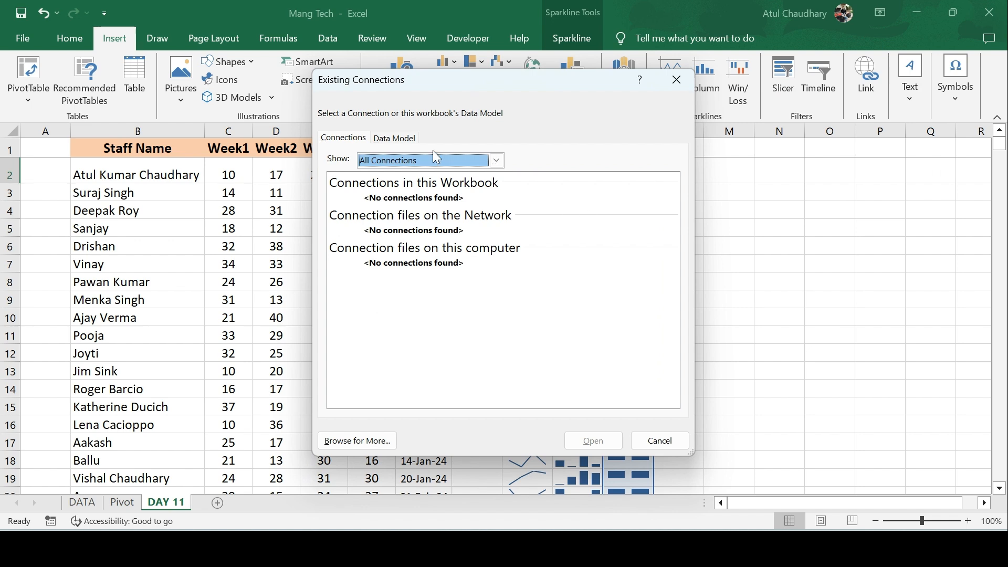
{"action": "left_click", "coordinate": [393, 139]}
{"action": "key", "text": "Escape"}
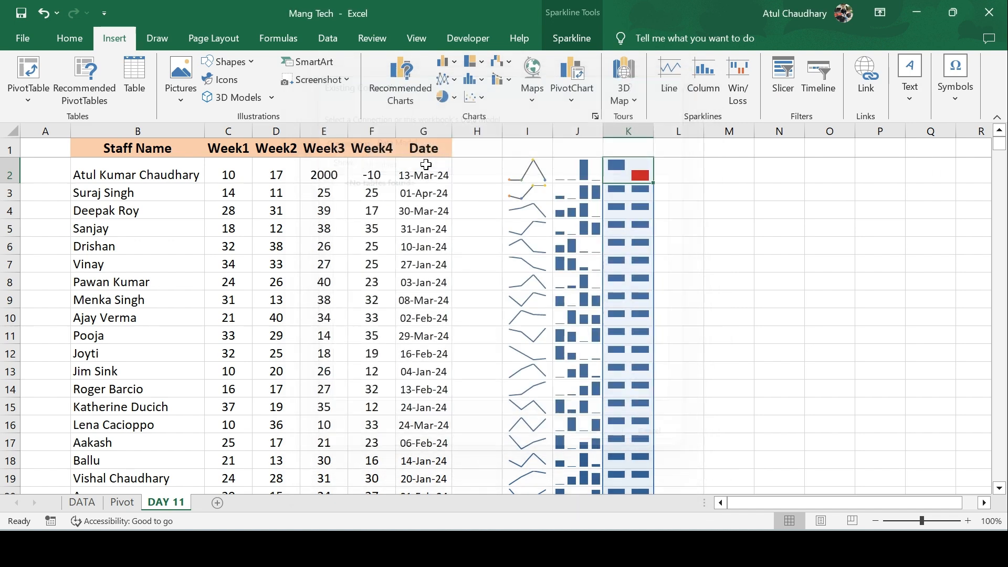
{"action": "left_click", "coordinate": [175, 193]}
{"action": "key", "text": "ctrl+a"}
Select the whole pivot table on the Pivot sheet and insert a slicer for the Staff Name field
{"action": "left_click", "coordinate": [121, 502]}
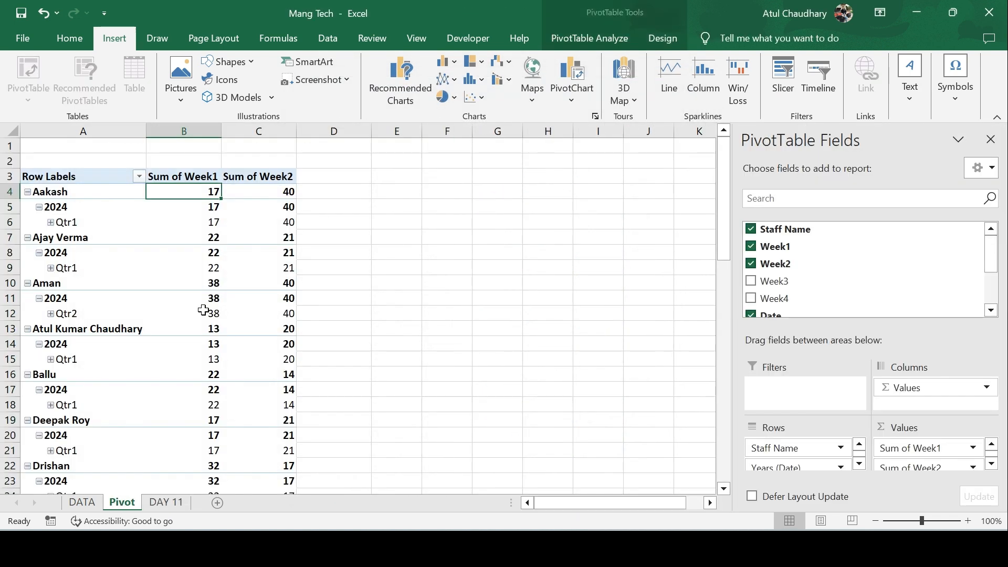
{"action": "key", "text": "Up"}
{"action": "key", "text": "Left"}
{"action": "key", "text": "ctrl+shift+Right"}
{"action": "key", "text": "ctrl+shift+Down"}
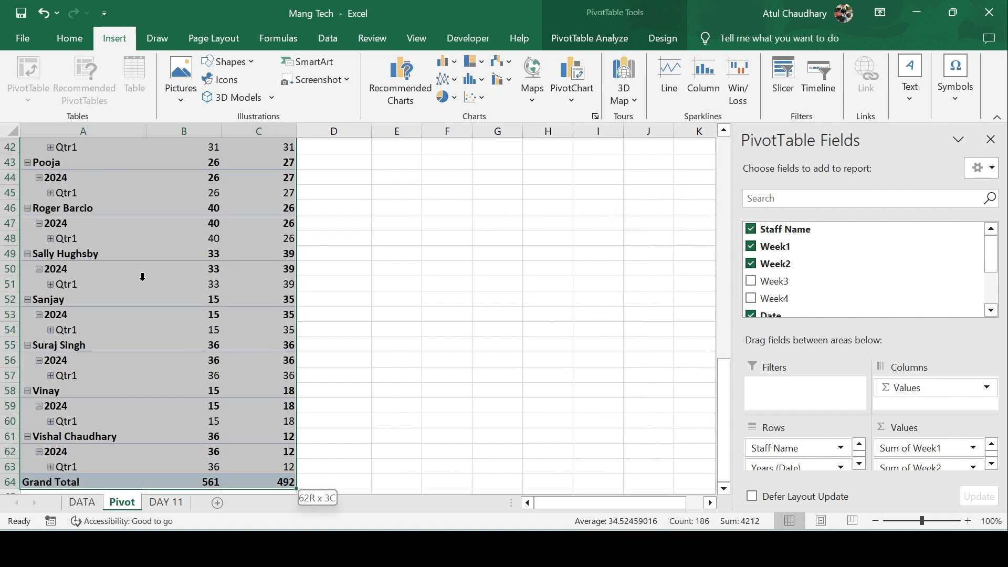
{"action": "left_click", "coordinate": [783, 86]}
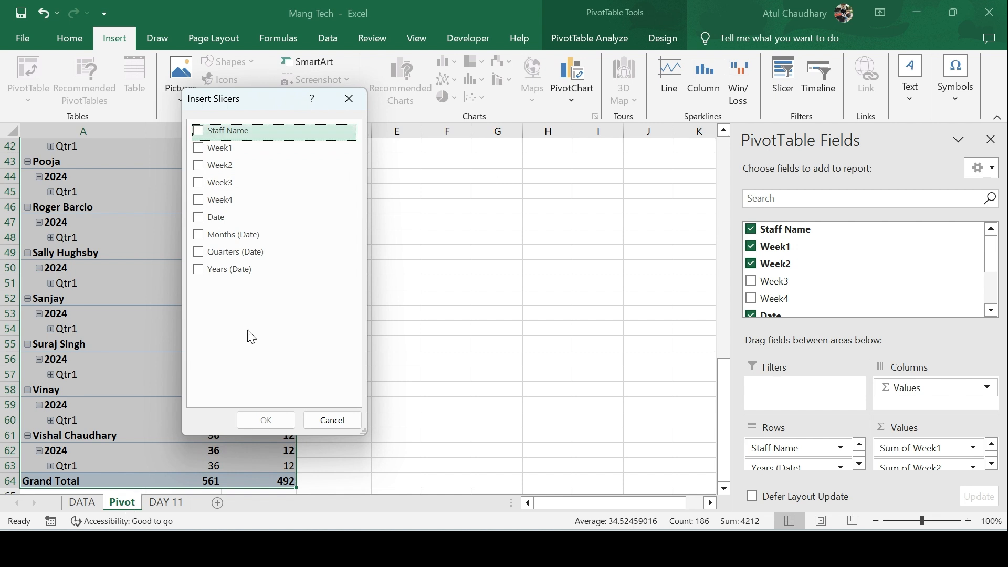
{"action": "left_click", "coordinate": [200, 131]}
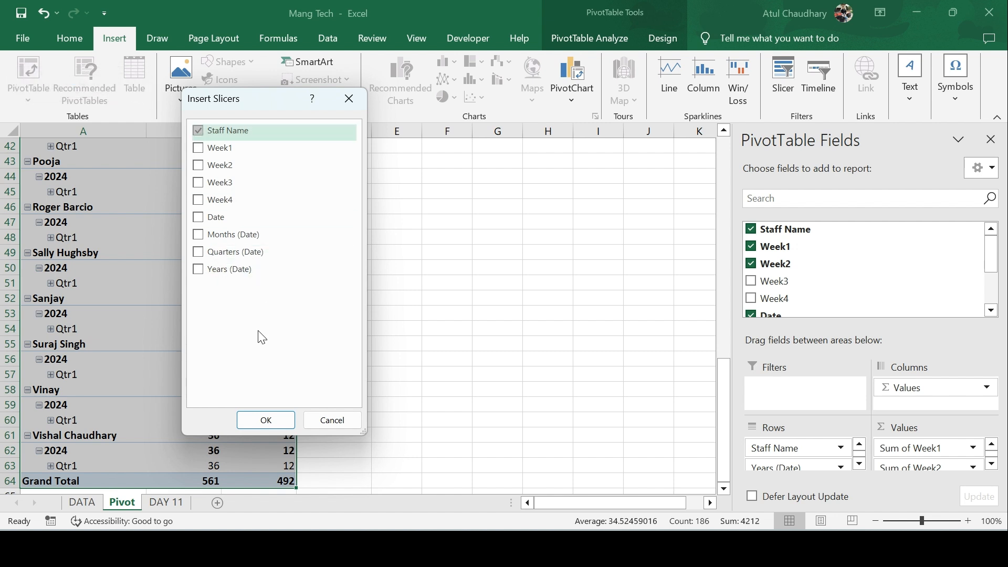
{"action": "left_click", "coordinate": [264, 419]}
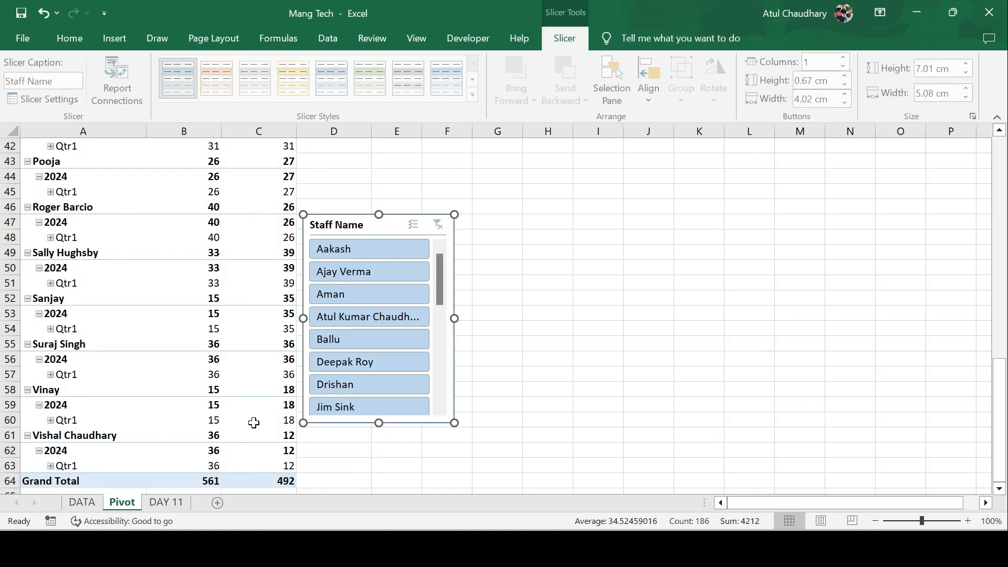
Move the Staff Name slicer beside the top of the pivot table and filter to the first staff member listed
{"action": "left_click_drag", "start_coordinate": [371, 225], "coordinate": [362, 73]}
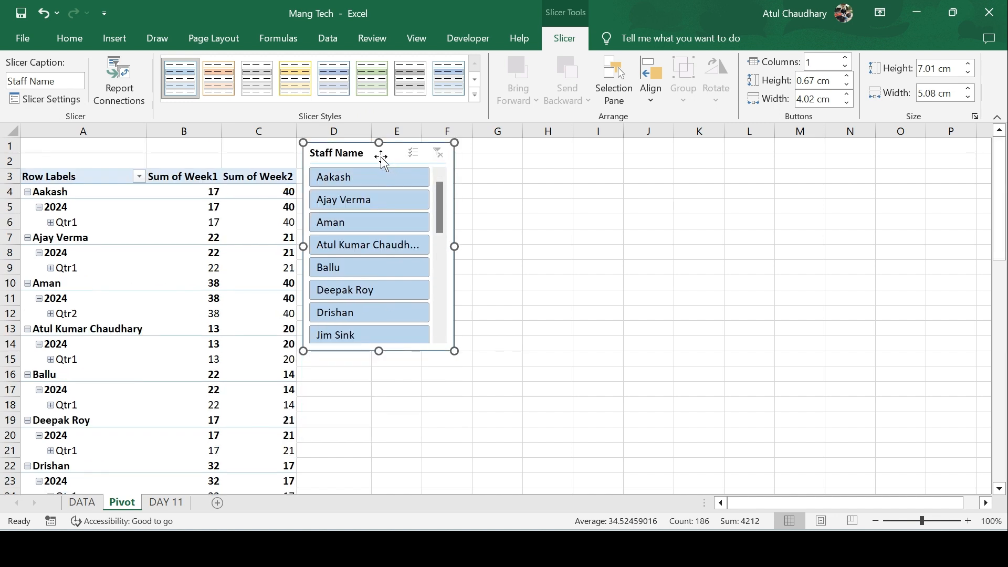
{"action": "left_click_drag", "start_coordinate": [381, 158], "coordinate": [383, 185]}
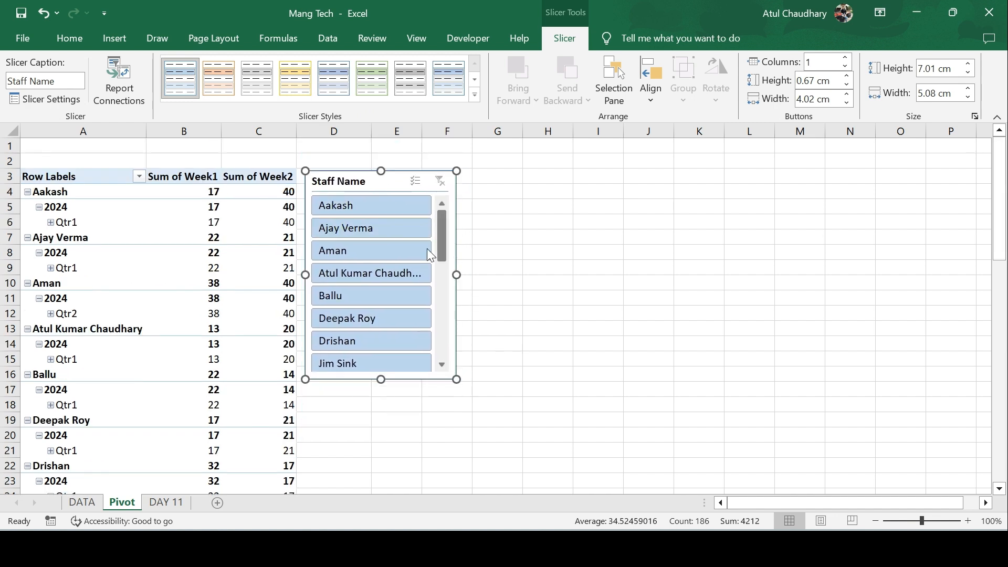
{"action": "left_click", "coordinate": [363, 205]}
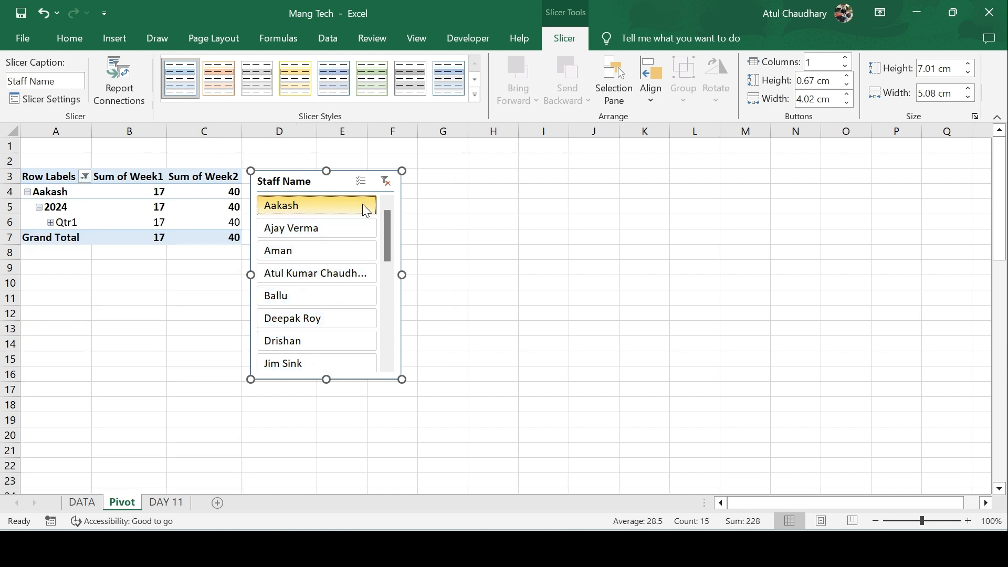
Move the Staff Name slicer slightly away from the pivot table and filter individually by the second to fifth staff members listed
{"action": "left_click_drag", "start_coordinate": [332, 177], "coordinate": [381, 171]}
{"action": "left_click", "coordinate": [342, 227]}
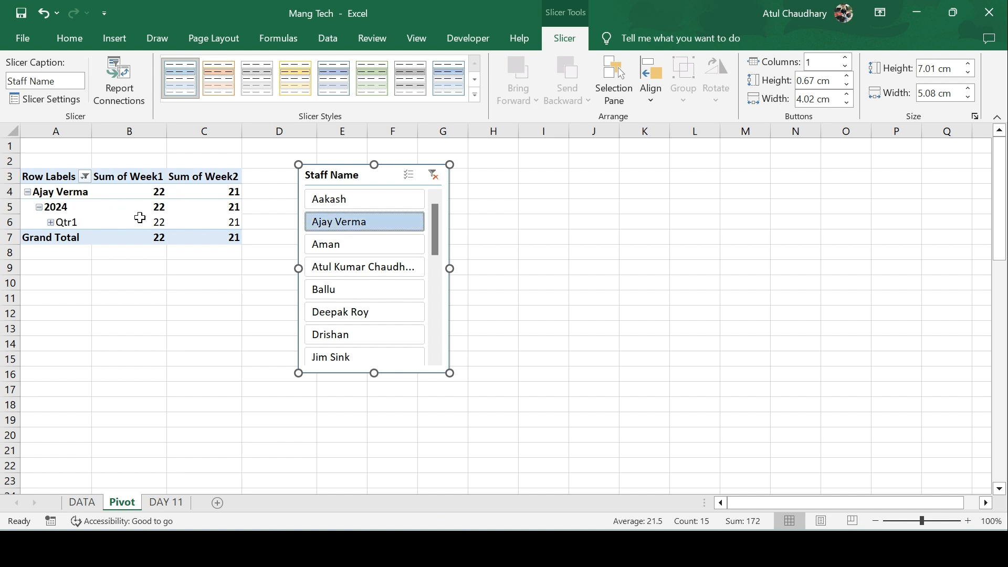
{"action": "left_click", "coordinate": [319, 251]}
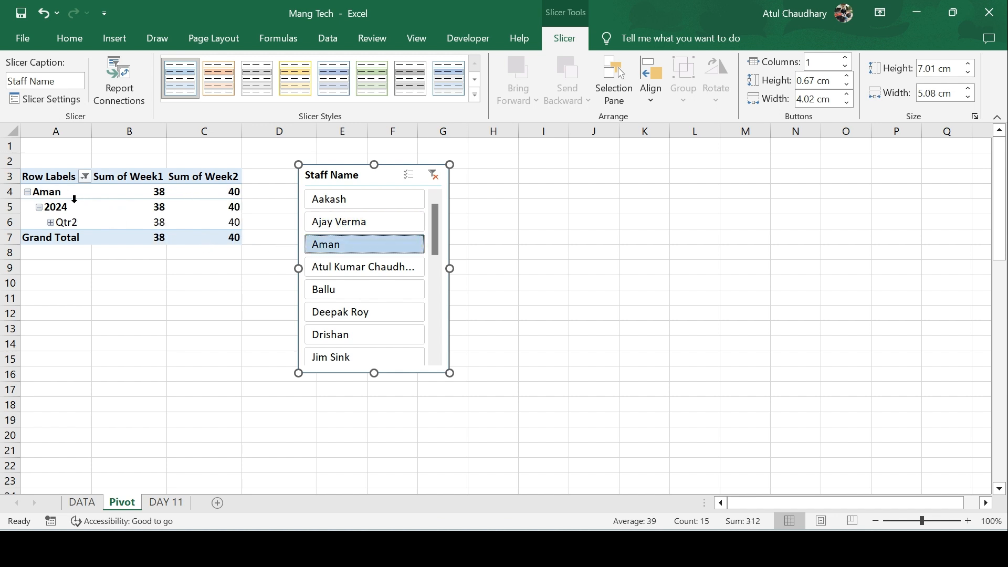
{"action": "left_click", "coordinate": [360, 267]}
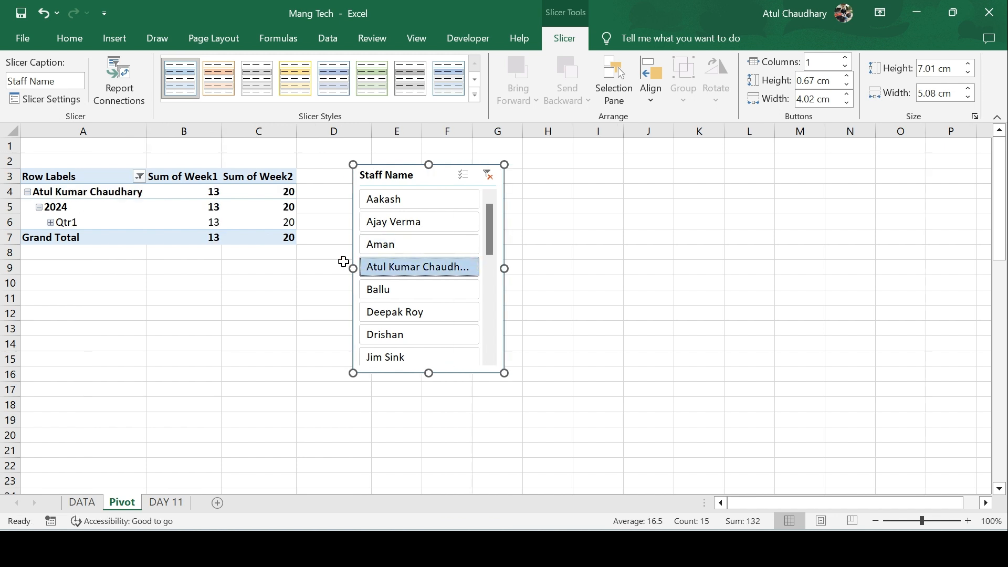
{"action": "left_click", "coordinate": [374, 290]}
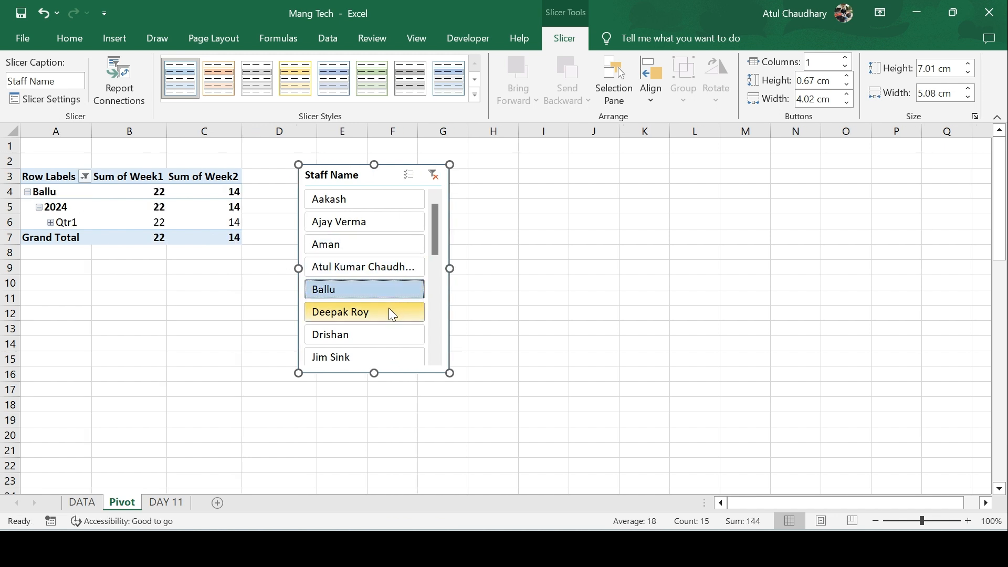
Widen the Staff Name slicer to 7.53 cm and filter individually by the sixth, second, third and second-to-last staff members
{"action": "left_click", "coordinate": [389, 310]}
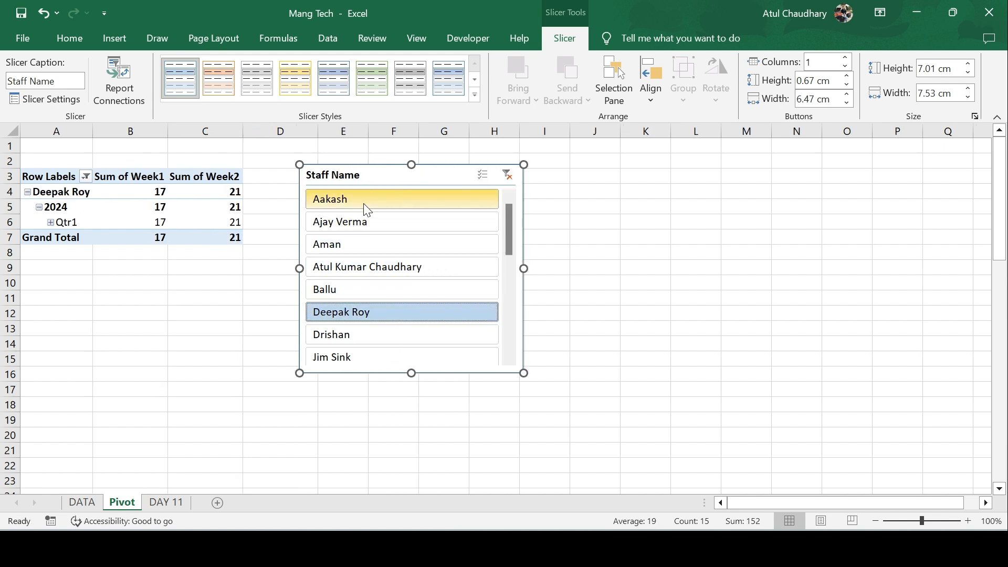
{"action": "left_click", "coordinate": [354, 227]}
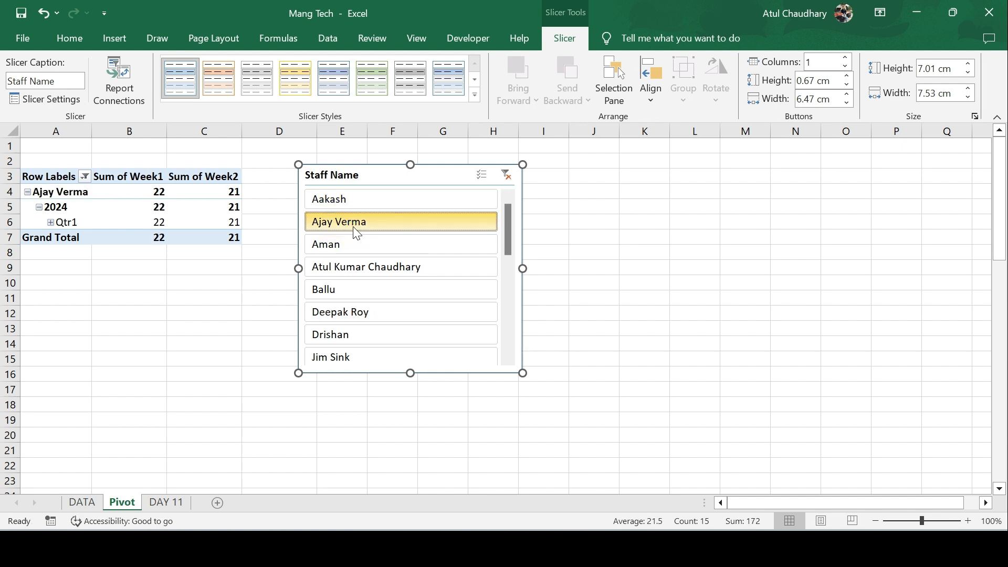
{"action": "left_click", "coordinate": [361, 245]}
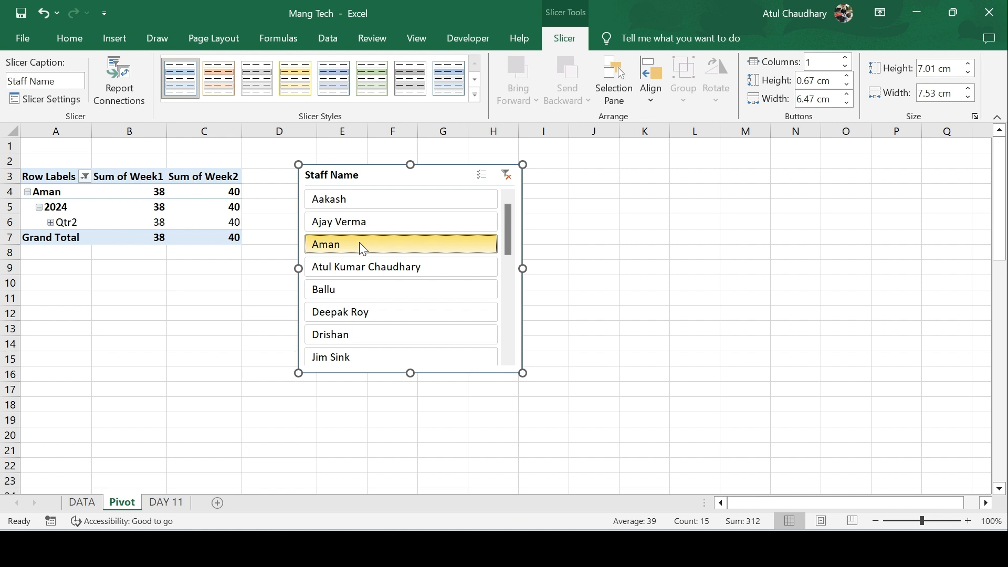
{"action": "left_click_drag", "start_coordinate": [505, 229], "coordinate": [512, 344]}
{"action": "left_click", "coordinate": [381, 305]}
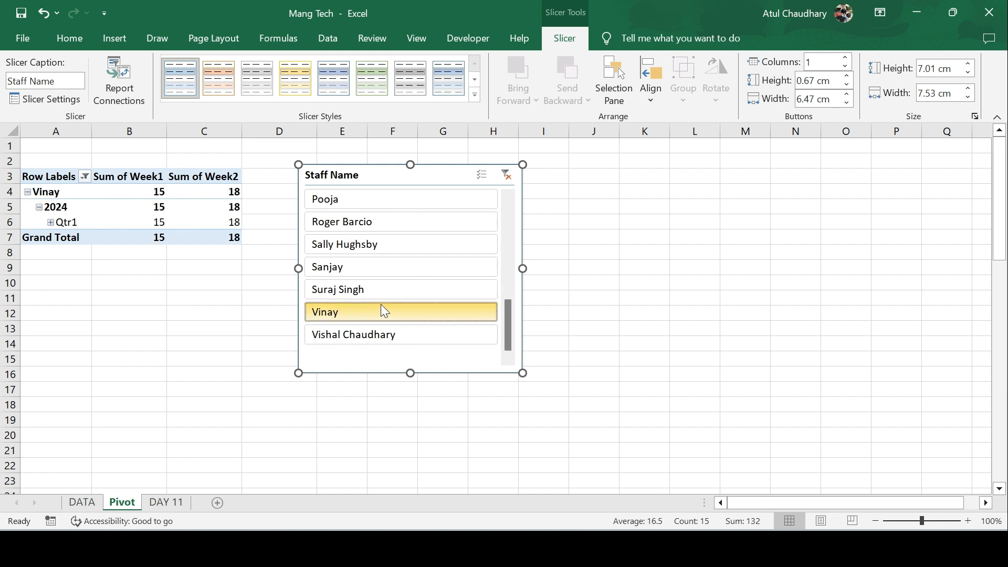
Apply the fifth Dark style, in blue, to the Staff Name slicer and clear its filter
{"action": "left_click", "coordinate": [474, 96]}
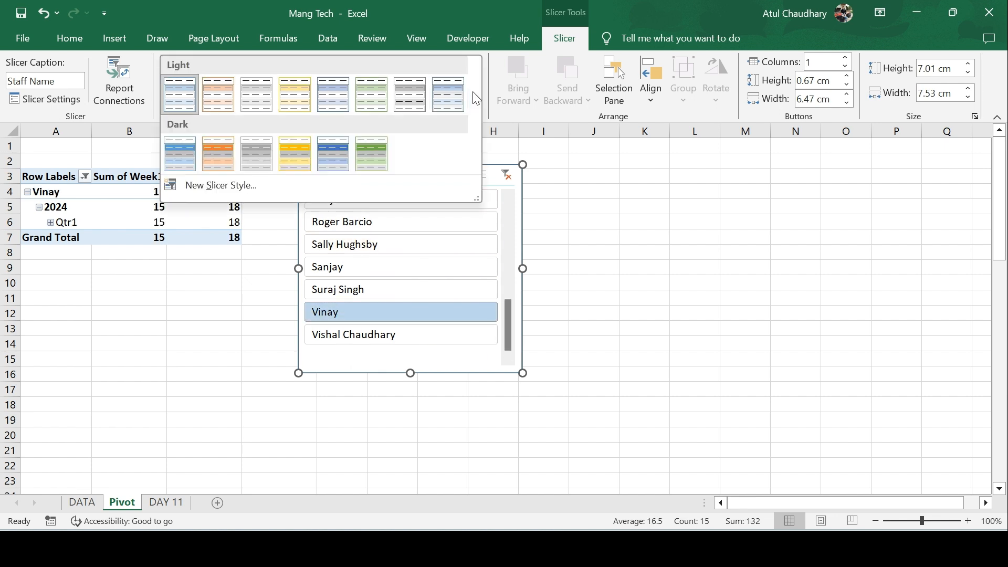
{"action": "left_click", "coordinate": [336, 162]}
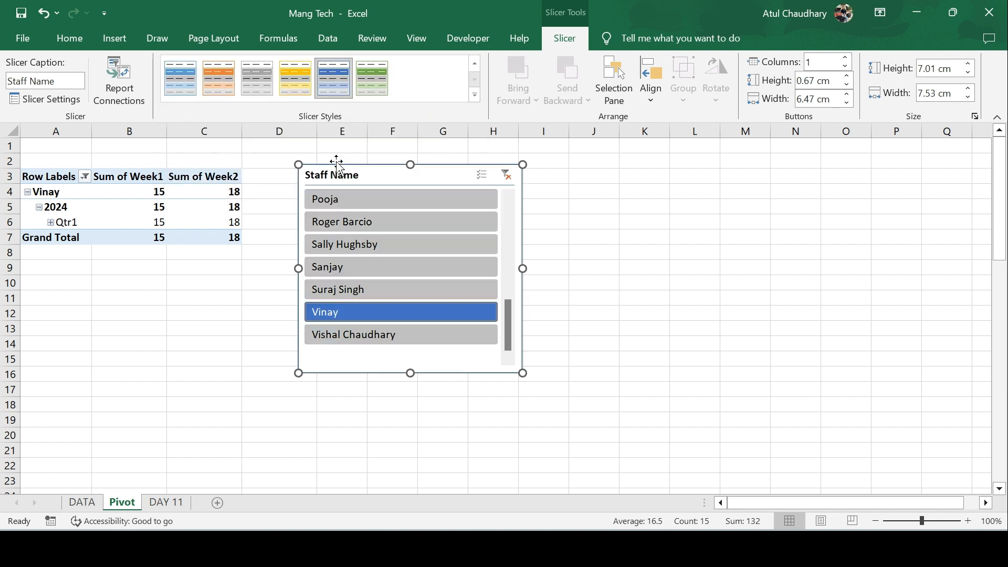
{"action": "left_click_drag", "start_coordinate": [514, 326], "coordinate": [510, 152]}
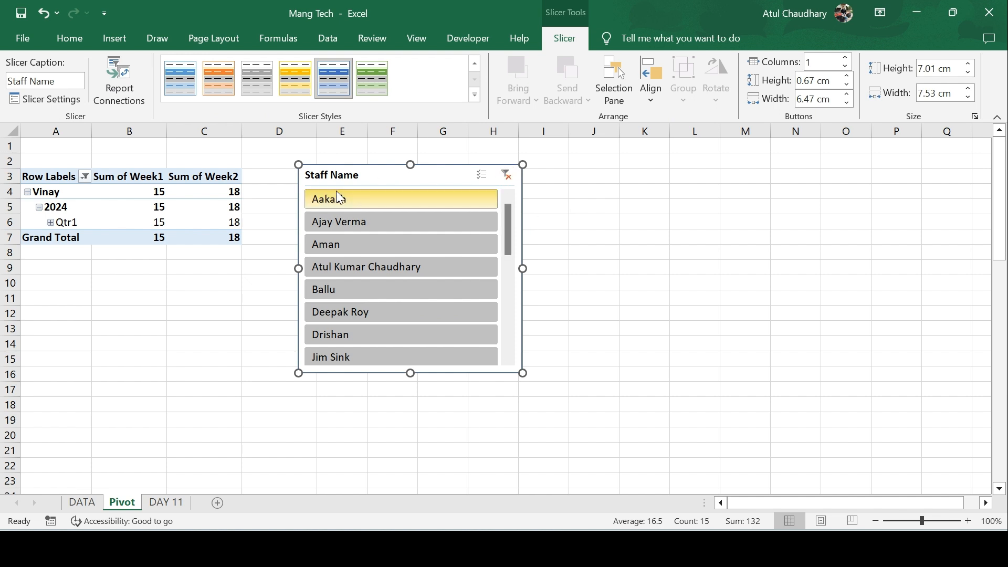
{"action": "left_click", "coordinate": [505, 177]}
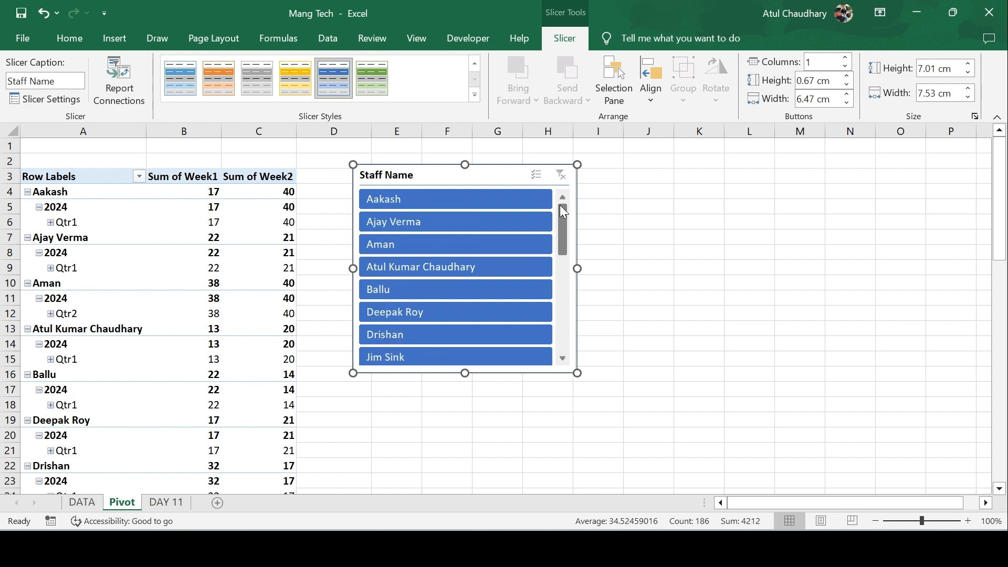
Filter individually by each of the first three staff members in the slicer, and try selecting all three together
{"action": "left_click", "coordinate": [468, 200]}
{"action": "left_click", "coordinate": [457, 223]}
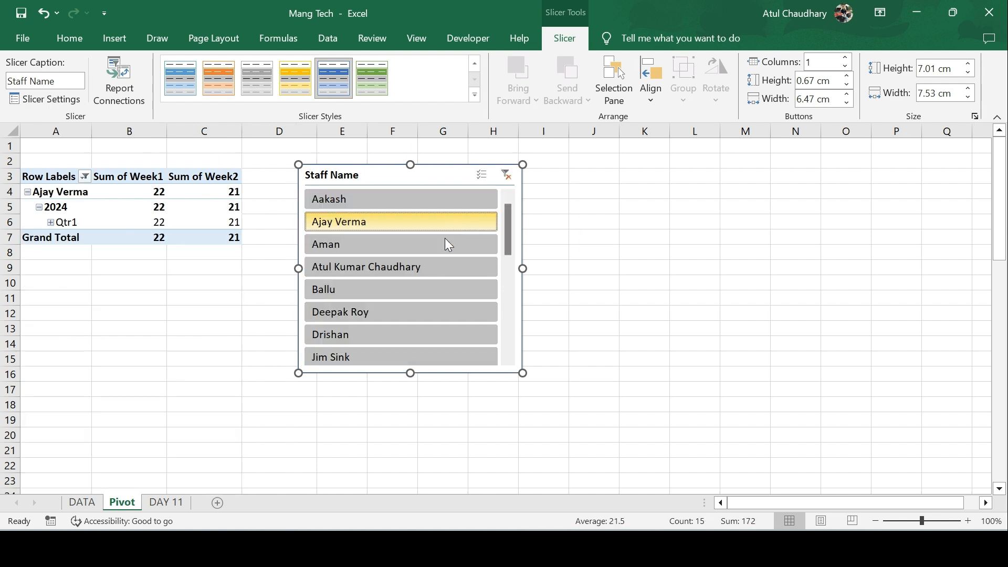
{"action": "left_click", "coordinate": [414, 245]}
{"action": "left_click", "coordinate": [400, 199]}
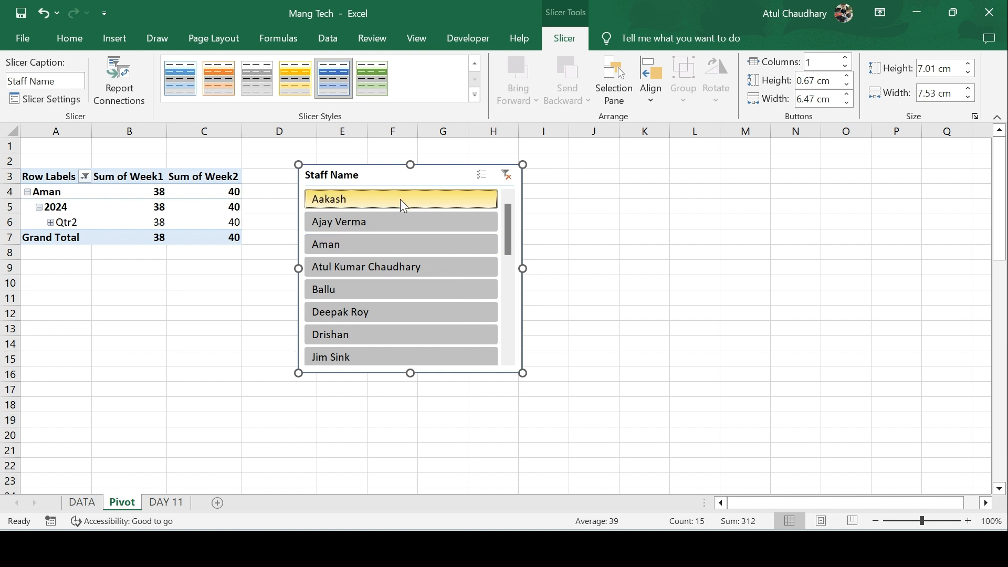
{"action": "left_click", "coordinate": [394, 218], "text": "ctrl"}
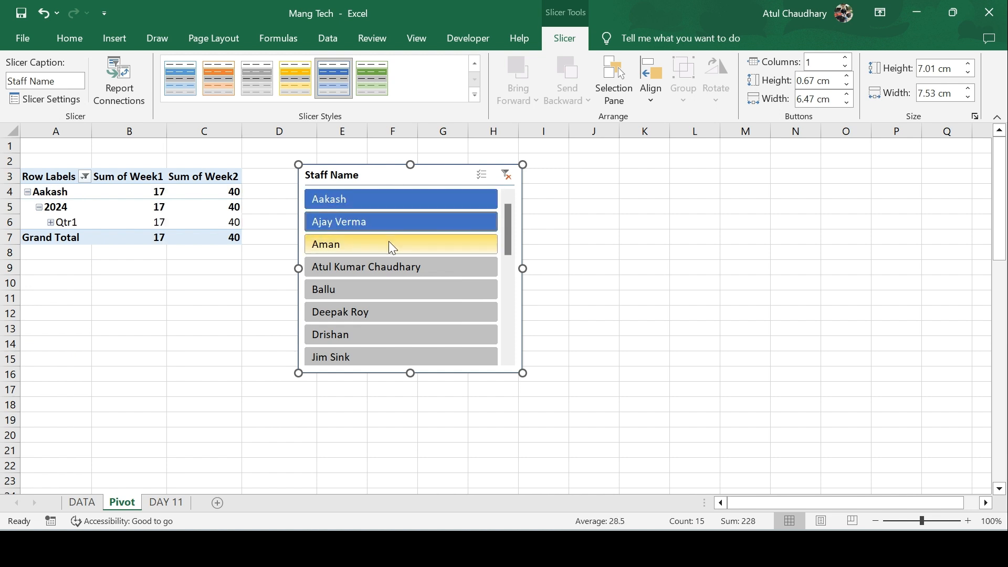
{"action": "left_click", "coordinate": [388, 241], "text": "ctrl"}
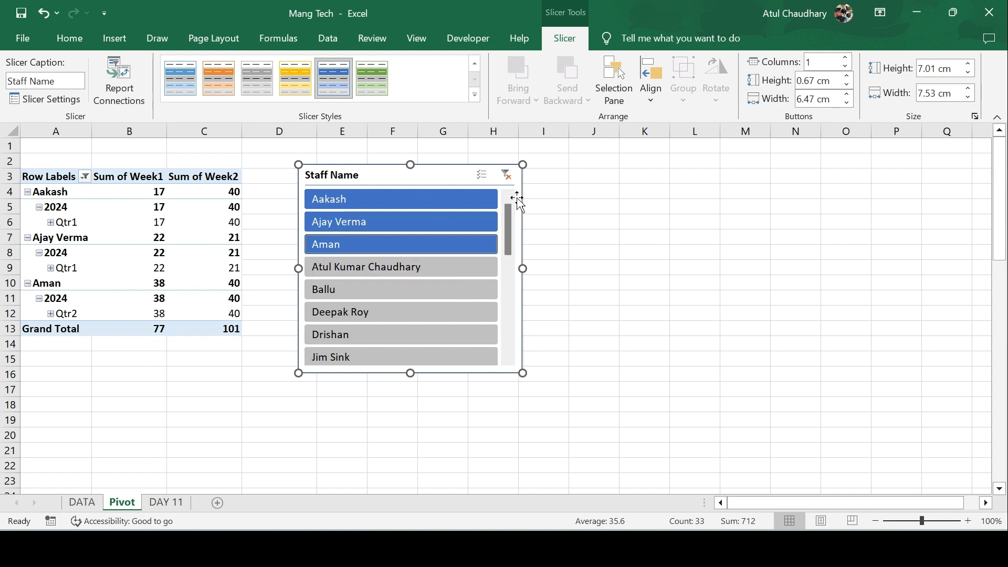
Clear the Staff Name slicer's filter and move the slicer farther from the pivot table, over columns H to K
{"action": "left_click", "coordinate": [510, 179]}
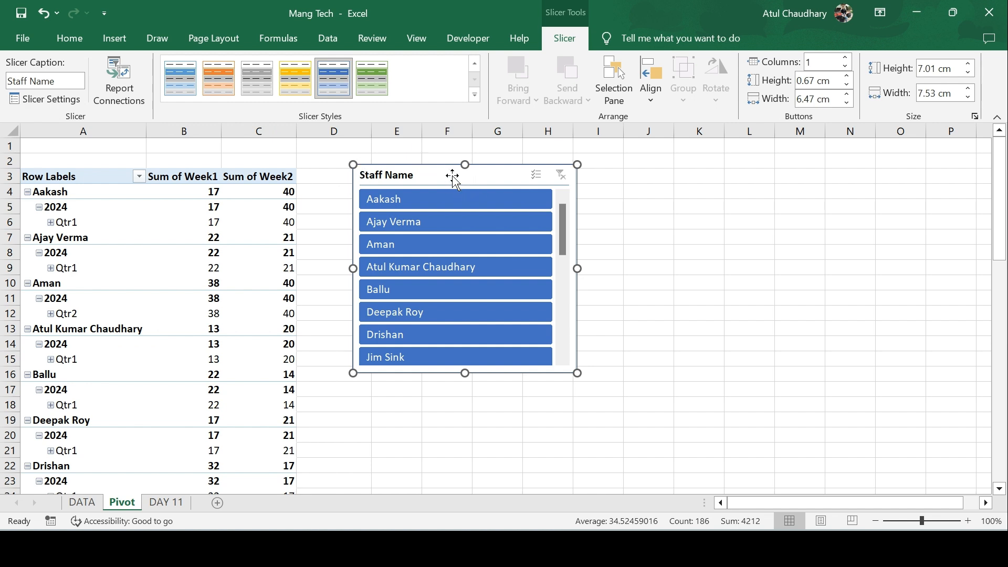
{"action": "left_click_drag", "start_coordinate": [456, 175], "coordinate": [614, 157]}
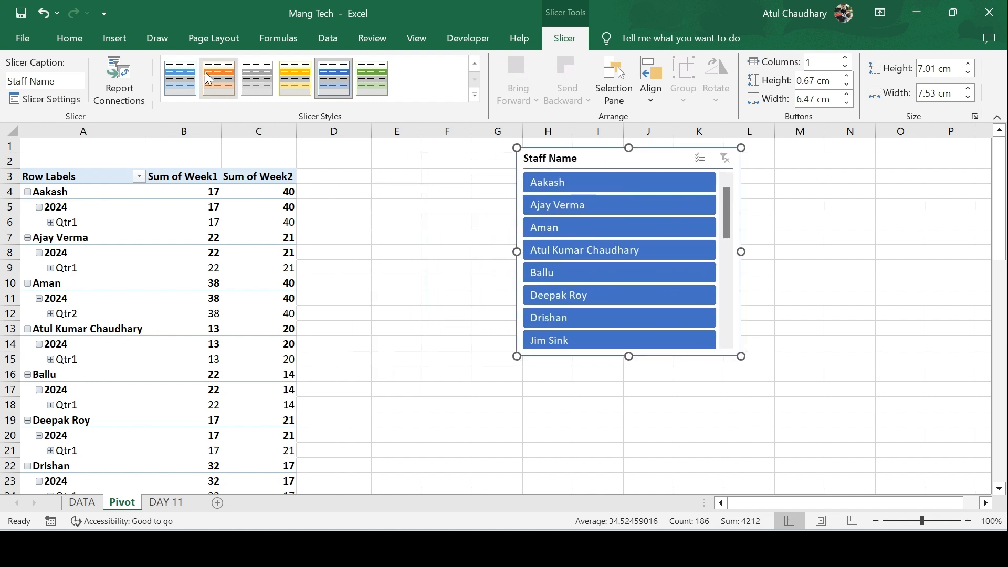
{"action": "left_click", "coordinate": [68, 42]}
{"action": "left_click", "coordinate": [108, 40]}
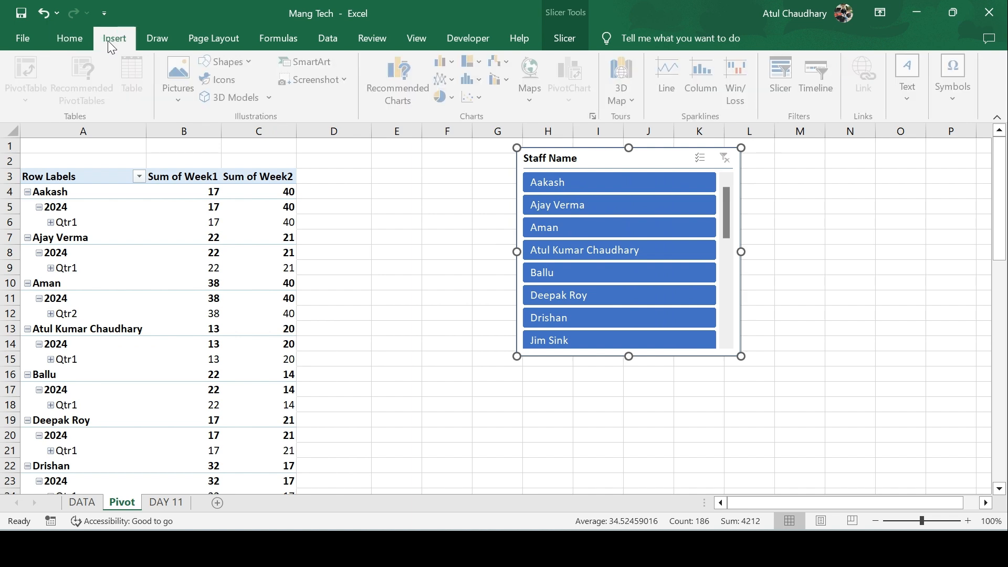
{"action": "left_click", "coordinate": [817, 81]}
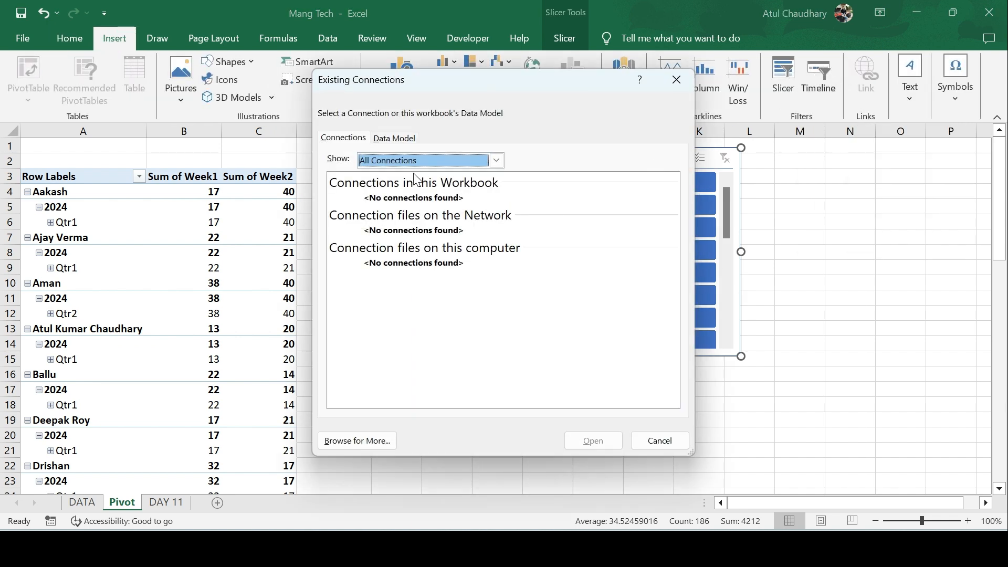
{"action": "left_click", "coordinate": [401, 138]}
{"action": "key", "text": "Escape"}
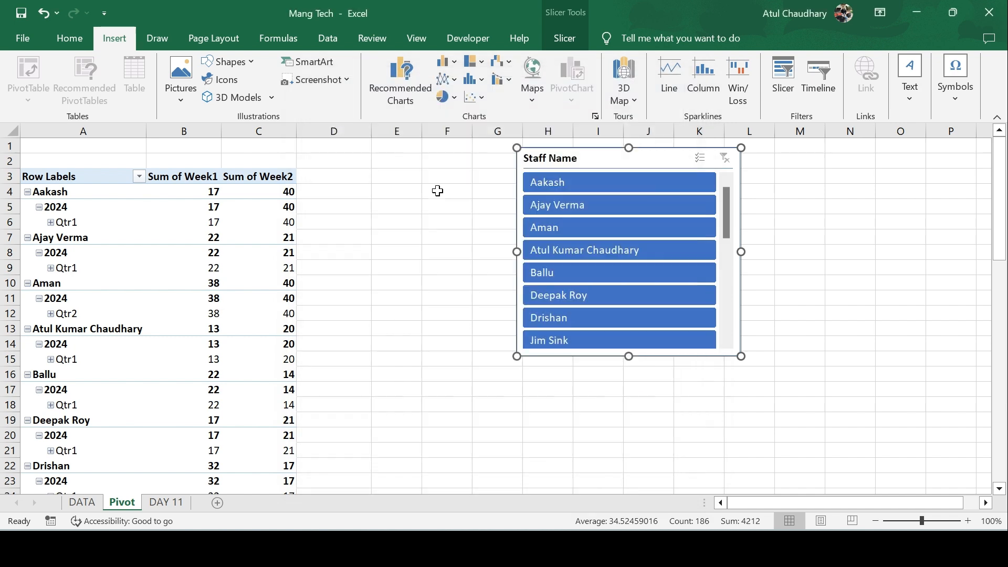
Select the whole pivot table and insert a timeline for the Date field
{"action": "left_click", "coordinate": [69, 178]}
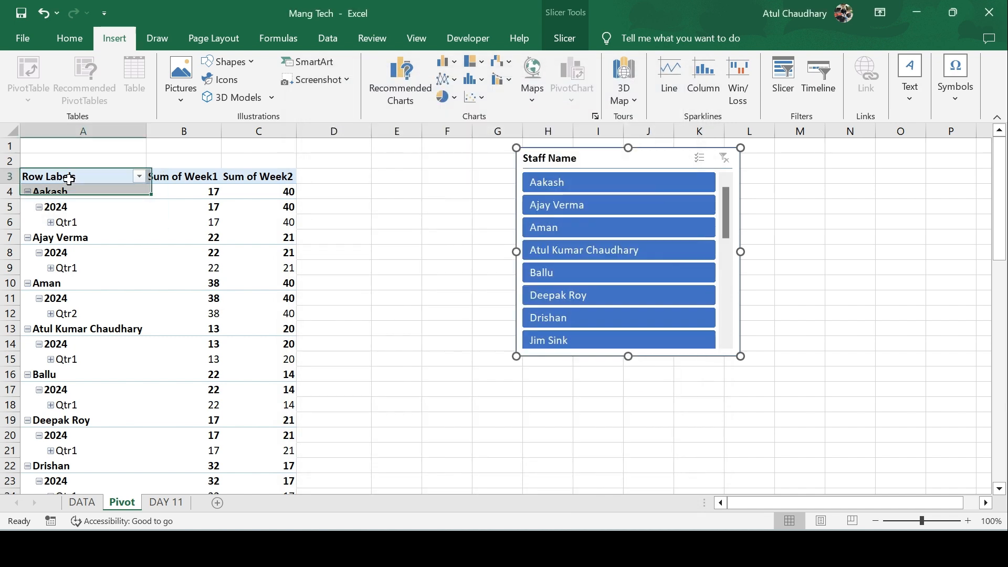
{"action": "key", "text": "ctrl+shift+Right"}
{"action": "key", "text": "ctrl+shift+Down"}
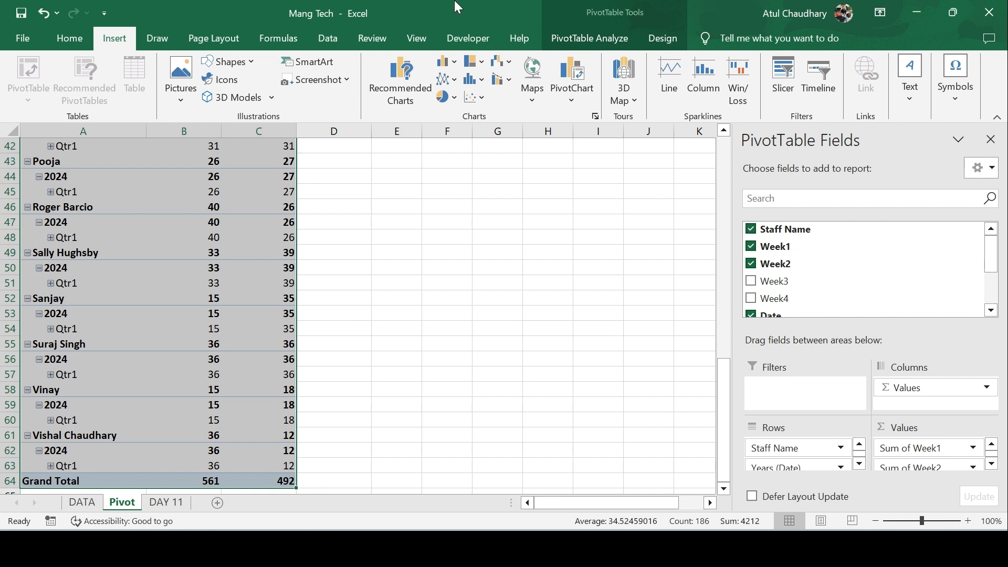
{"action": "left_click", "coordinate": [819, 79]}
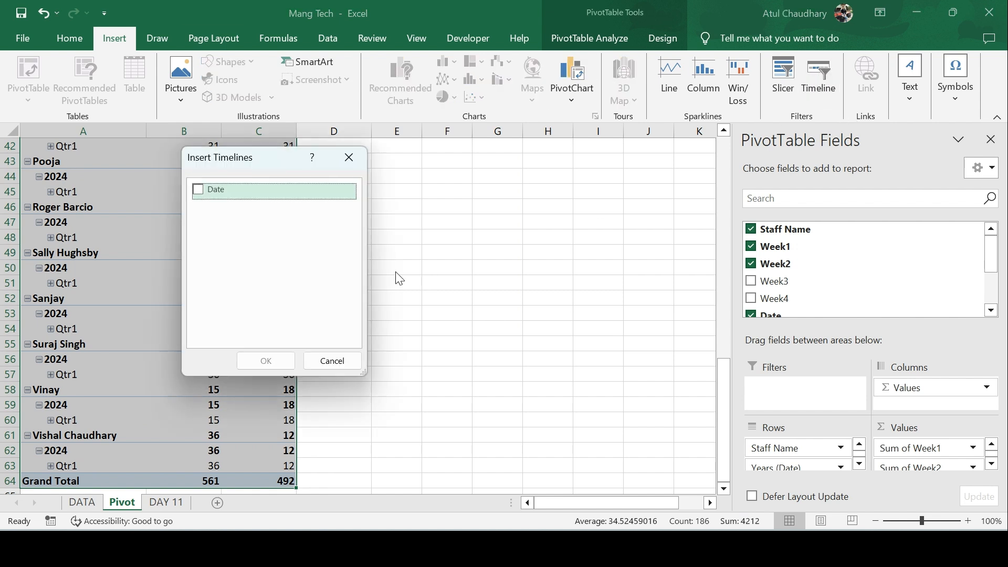
{"action": "left_click", "coordinate": [198, 192]}
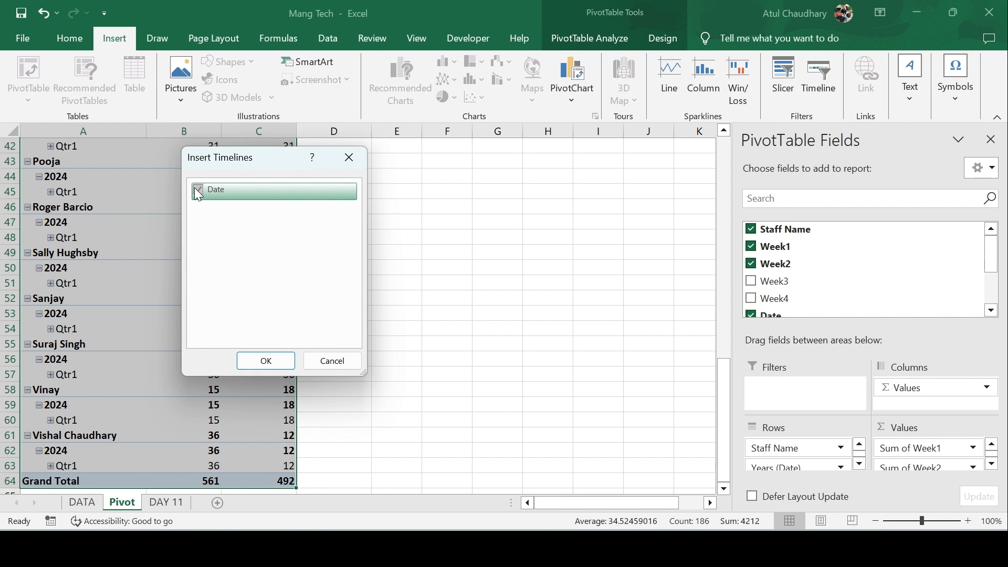
{"action": "left_click", "coordinate": [260, 360]}
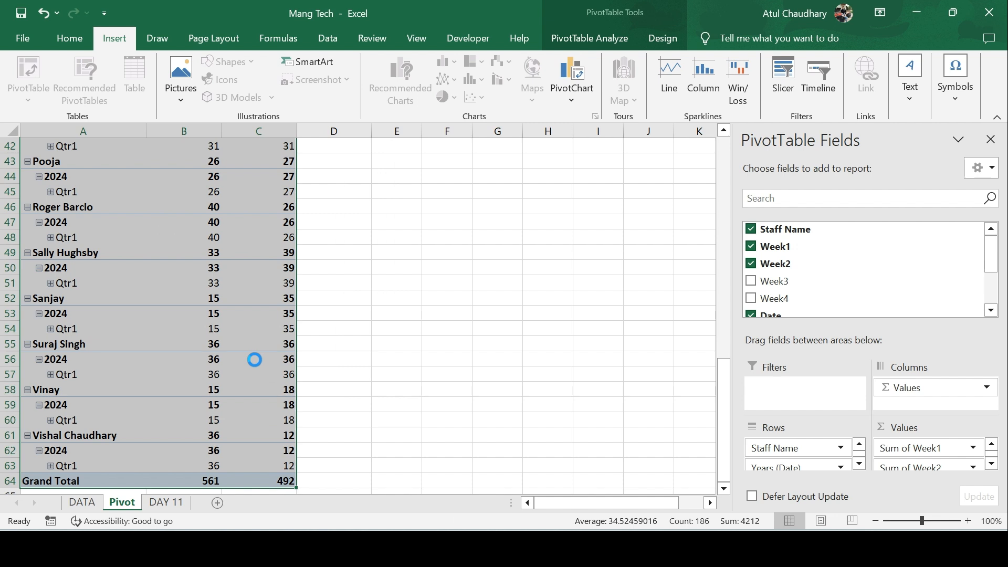
Place the Date timeline between the pivot table and the Staff Name slicer, and filter by June, August and July 2024 in turn
{"action": "left_click_drag", "start_coordinate": [420, 275], "coordinate": [493, 169]}
{"action": "left_click_drag", "start_coordinate": [1000, 379], "coordinate": [1003, 337]}
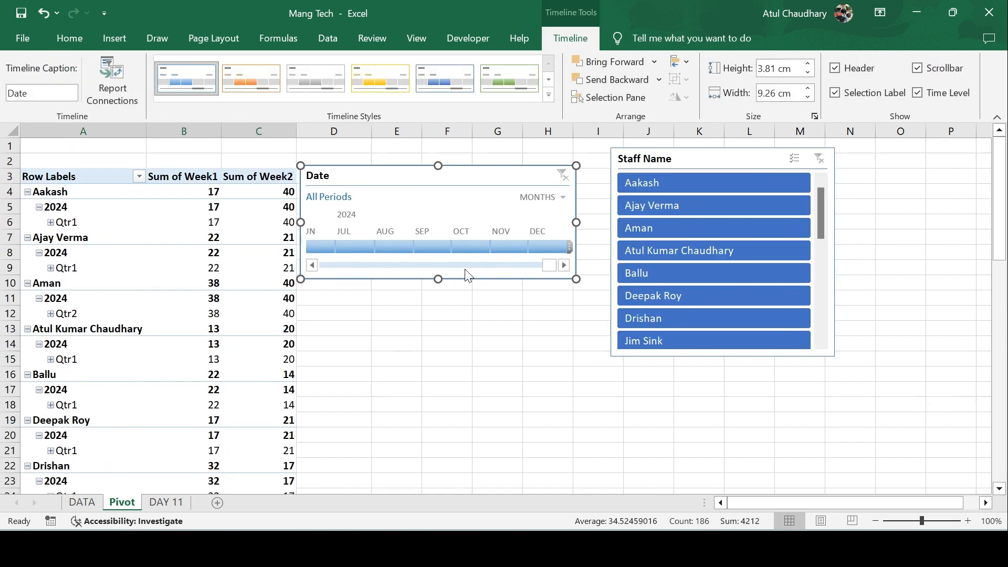
{"action": "left_click", "coordinate": [325, 251]}
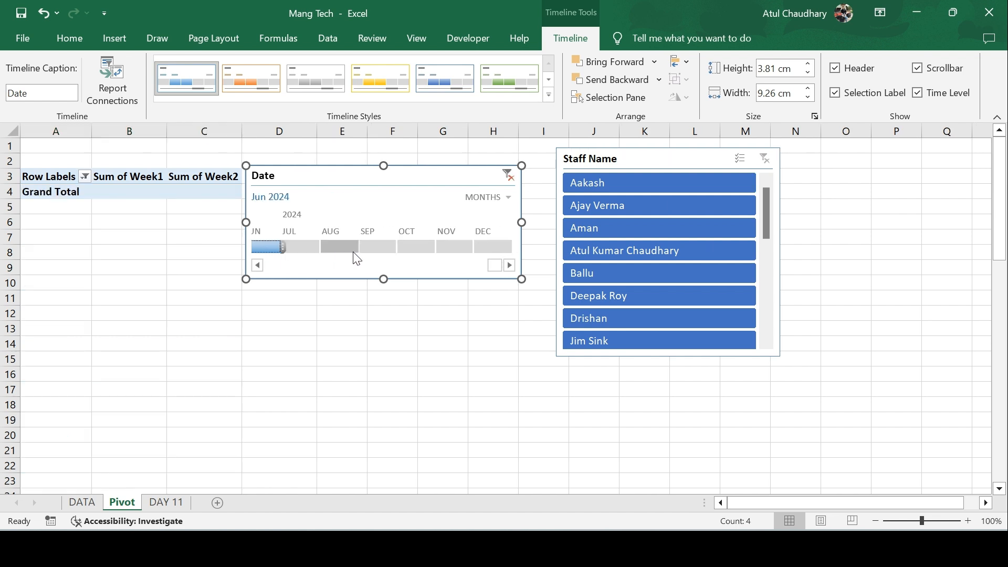
{"action": "left_click", "coordinate": [354, 251]}
{"action": "left_click", "coordinate": [299, 246]}
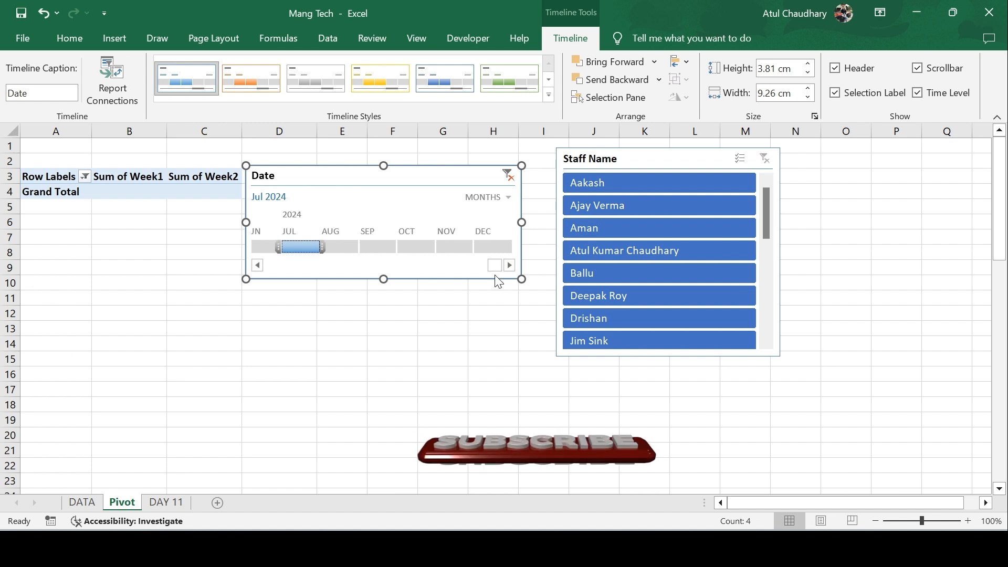
Filter the pivot table with the Date timeline by January, February, March and April 2024 in turn
{"action": "mouse_move", "coordinate": [493, 264]}
{"action": "left_mouse_down"}
{"action": "mouse_move", "coordinate": [269, 262]}
{"action": "mouse_move", "coordinate": [507, 260]}
{"action": "left_mouse_up"}
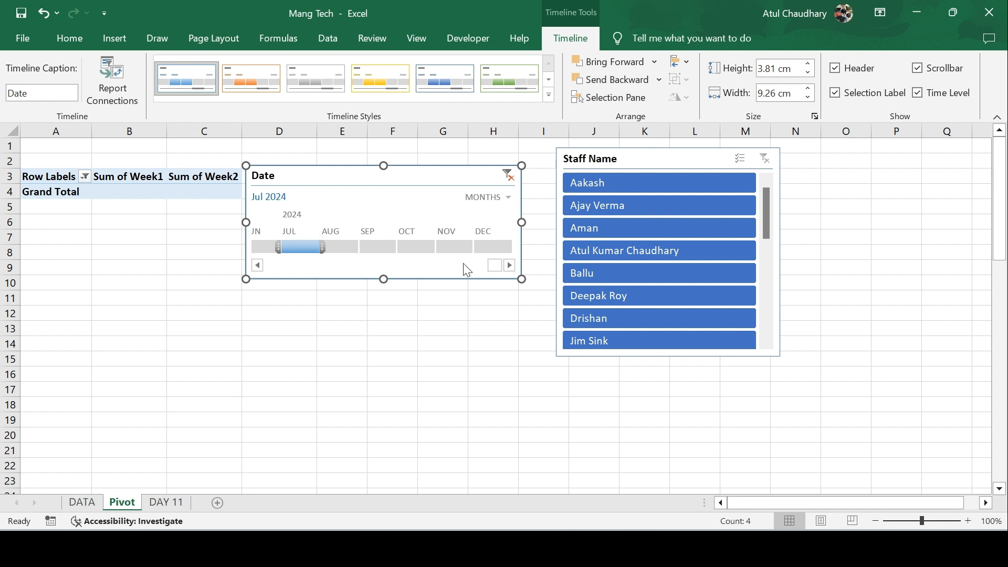
{"action": "left_click_drag", "start_coordinate": [492, 268], "coordinate": [475, 270]}
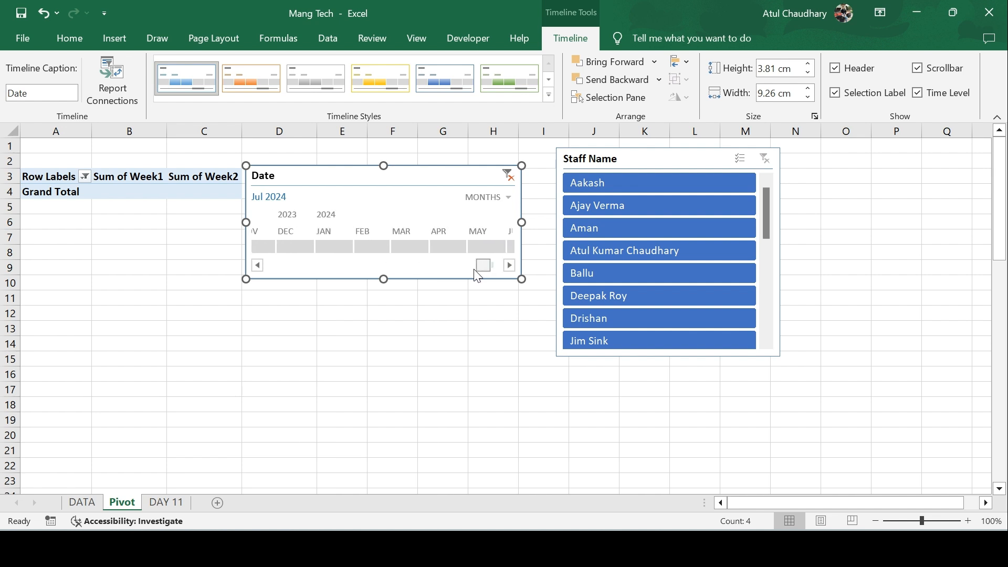
{"action": "left_click", "coordinate": [332, 251]}
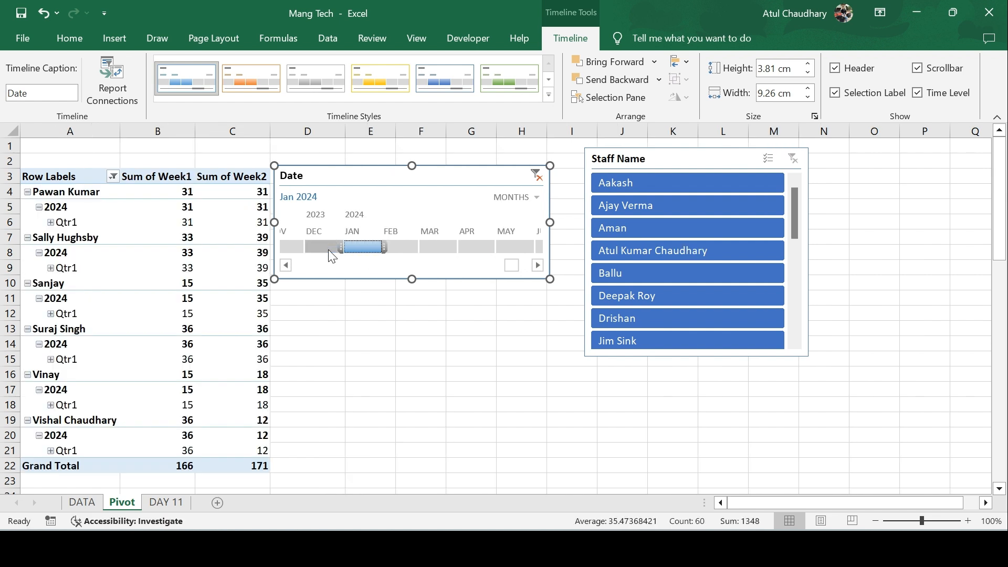
{"action": "left_click", "coordinate": [410, 246]}
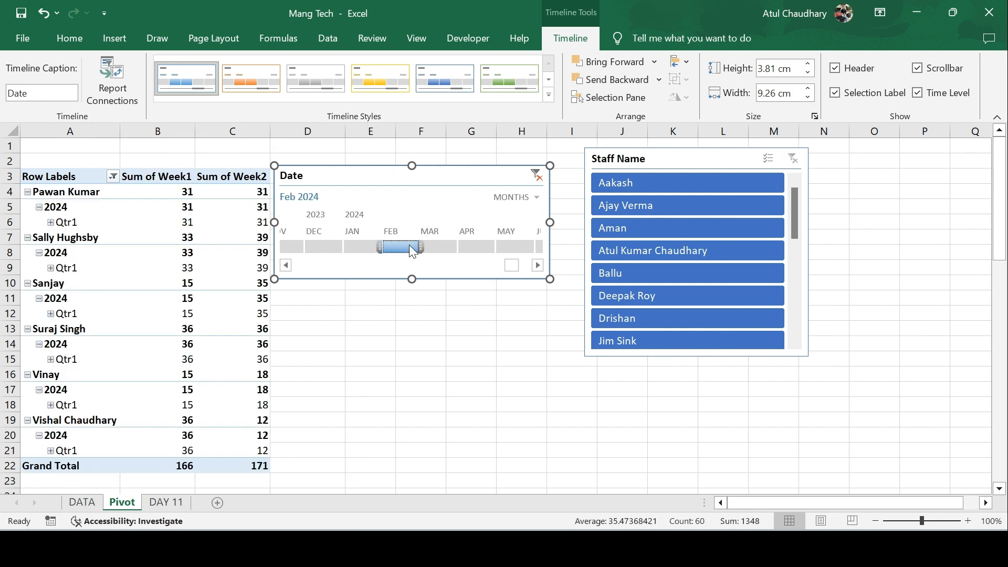
{"action": "left_click", "coordinate": [467, 247]}
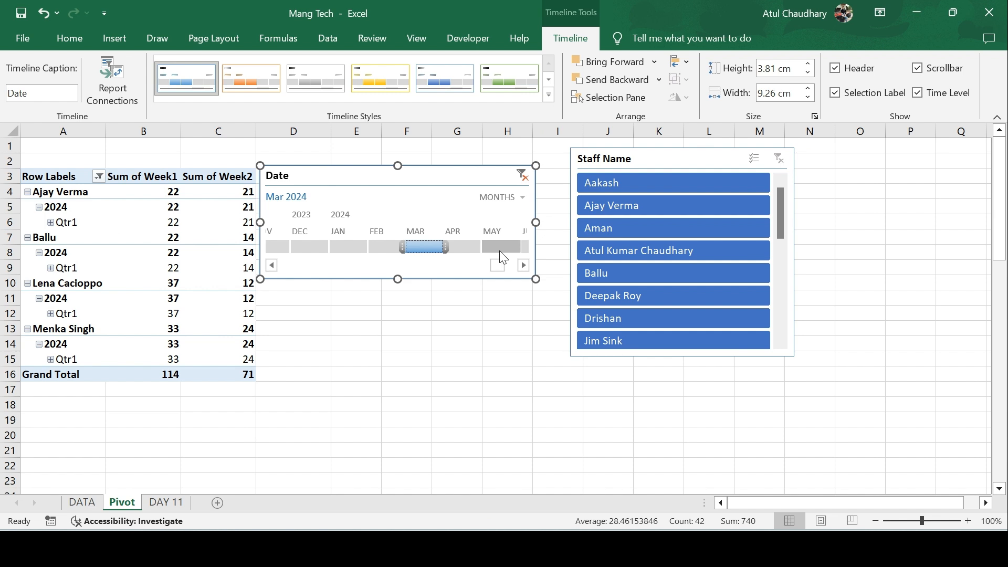
{"action": "left_click", "coordinate": [461, 247]}
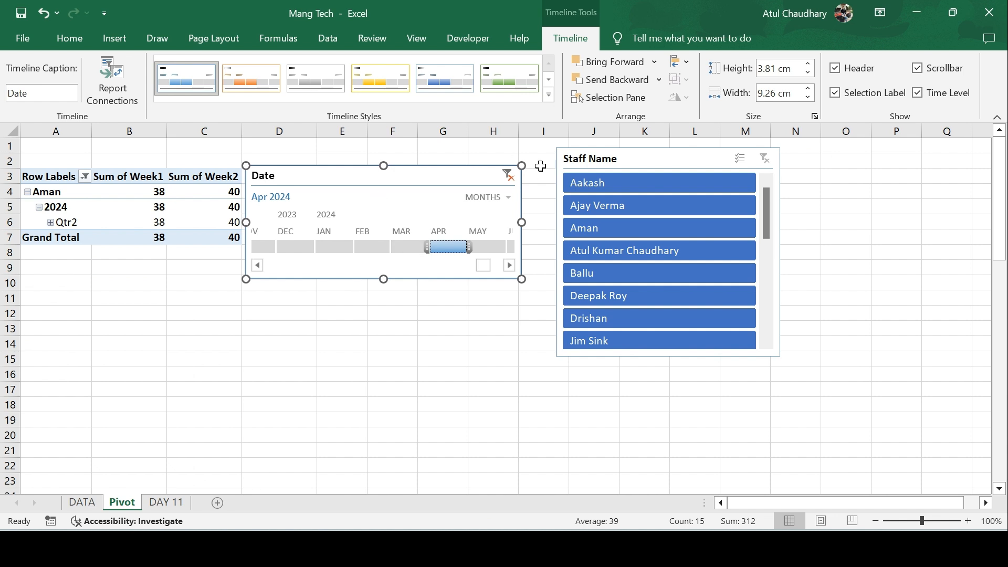
Clear the Date timeline's filter, switch it to quarters, and filter by Q1 2023, Q4 2023, Q1 2024, Q2 2024 and Q3 2024 in turn
{"action": "left_click", "coordinate": [508, 175]}
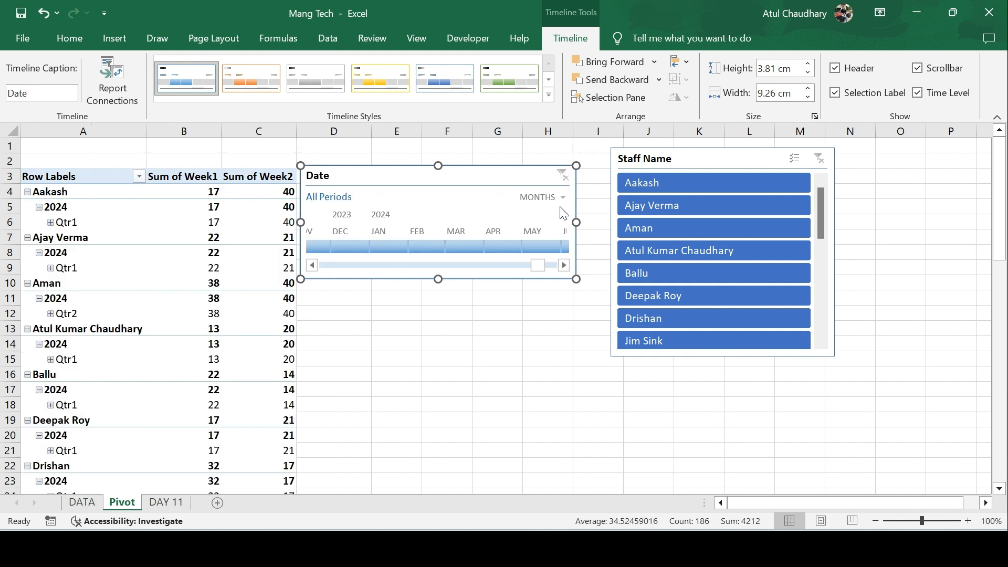
{"action": "left_click", "coordinate": [563, 197]}
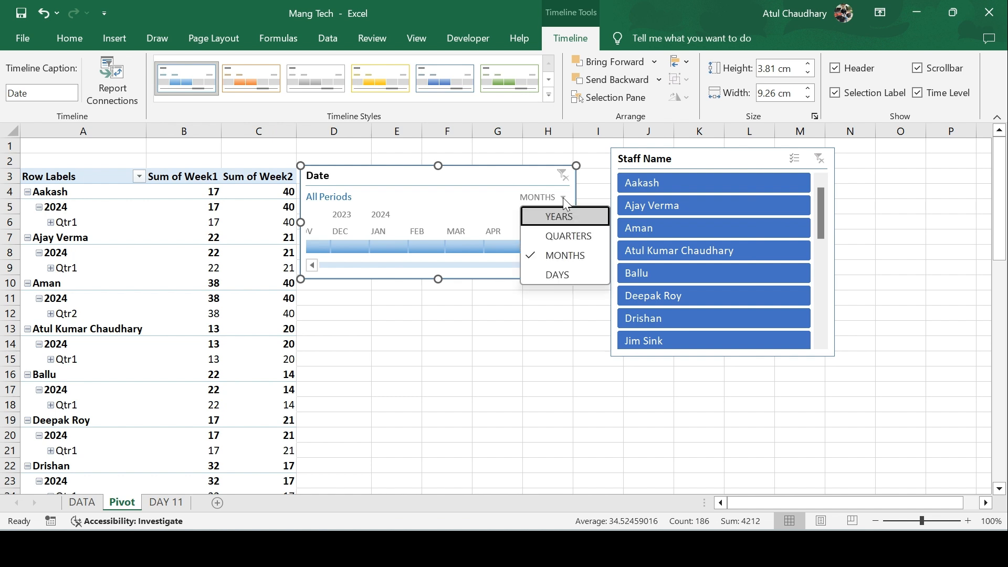
{"action": "left_click", "coordinate": [568, 232]}
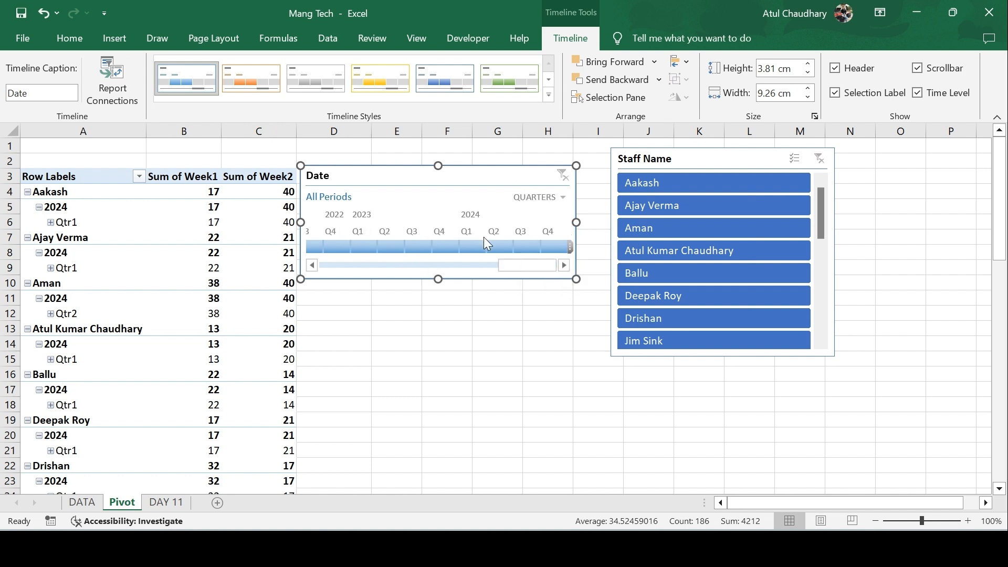
{"action": "left_click", "coordinate": [360, 247]}
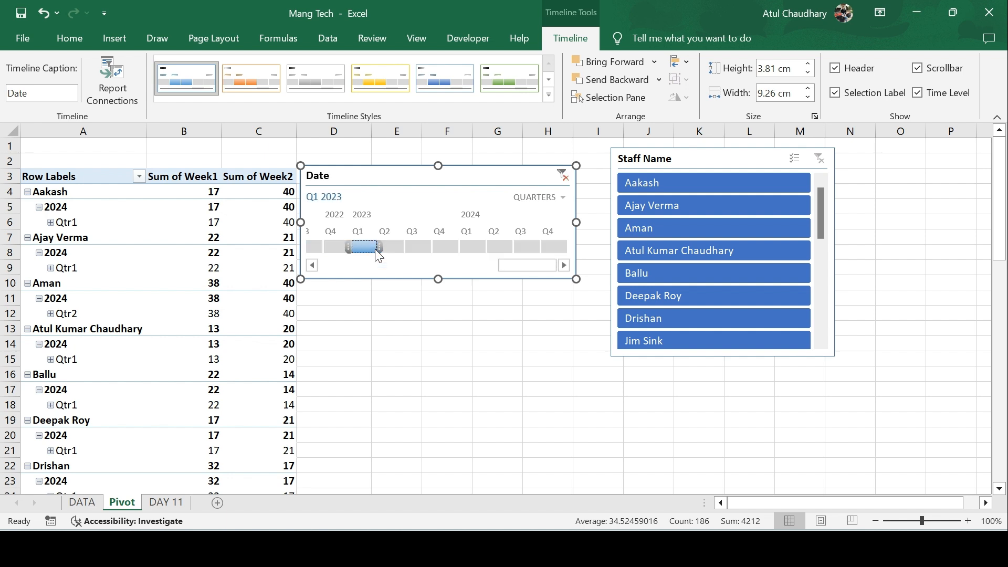
{"action": "left_click", "coordinate": [391, 247]}
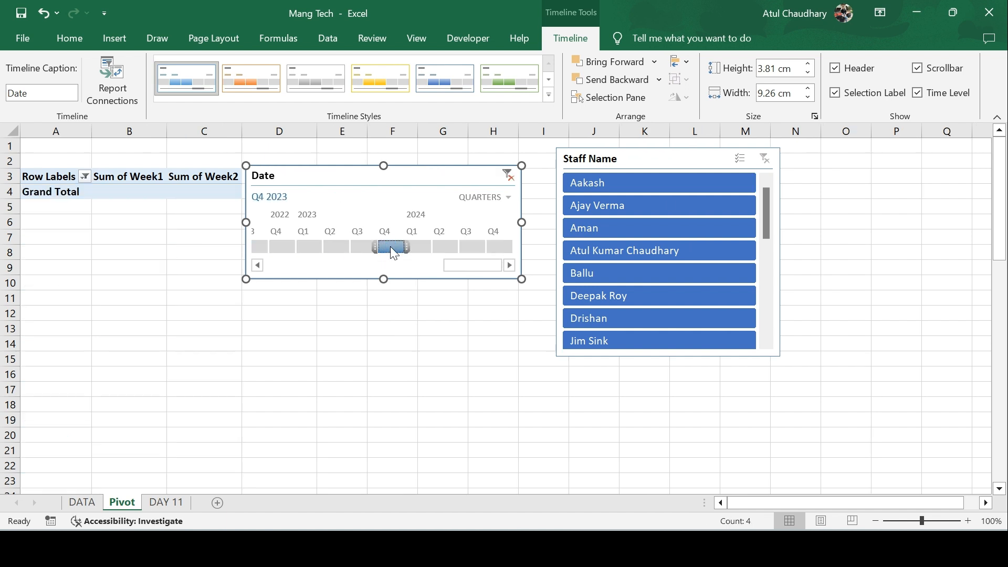
{"action": "left_click", "coordinate": [431, 246]}
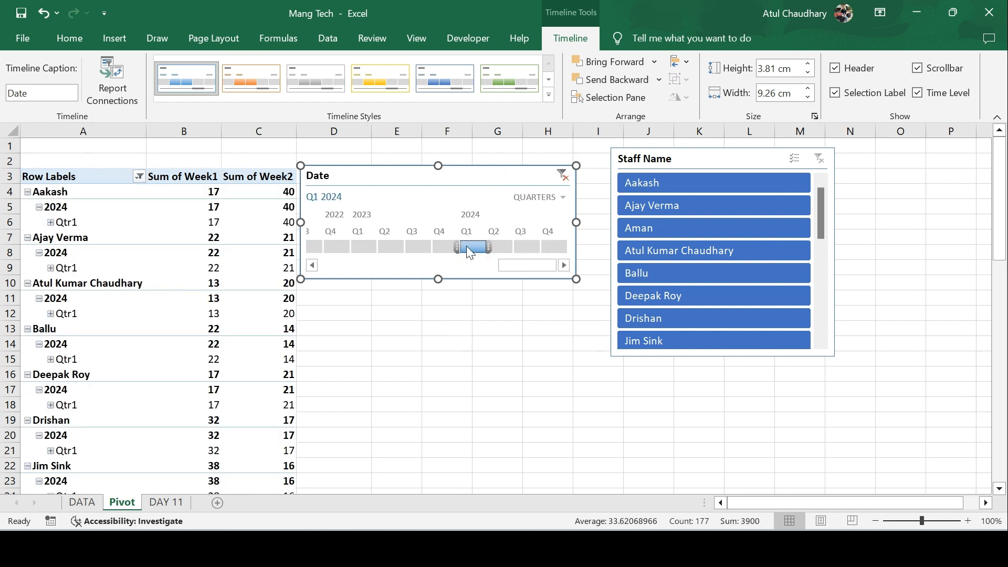
{"action": "left_click", "coordinate": [500, 249]}
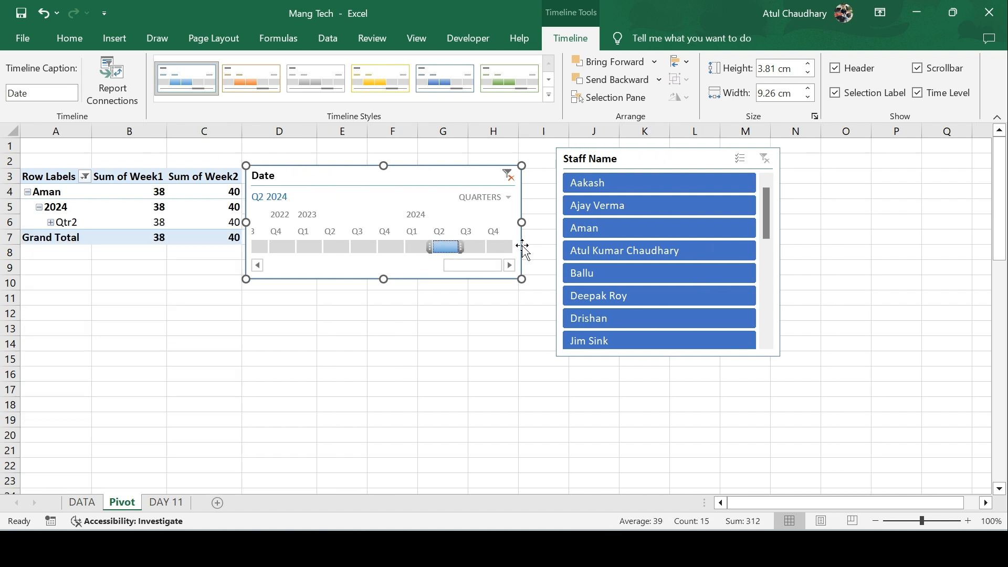
{"action": "left_click", "coordinate": [474, 245]}
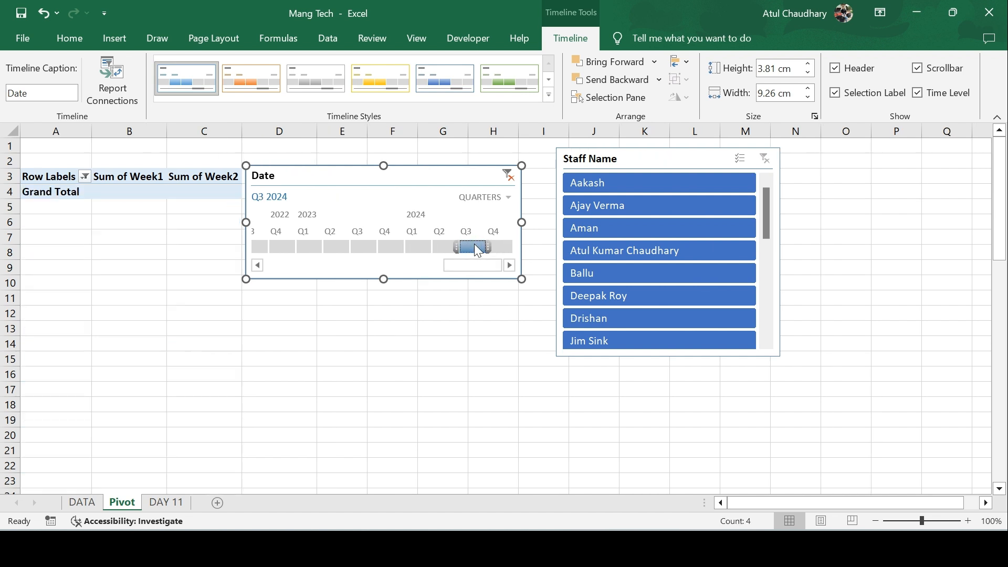
Switch the Date timeline to years, filter by 2024 and 2023 in turn, and set its time level to days
{"action": "left_click", "coordinate": [507, 198]}
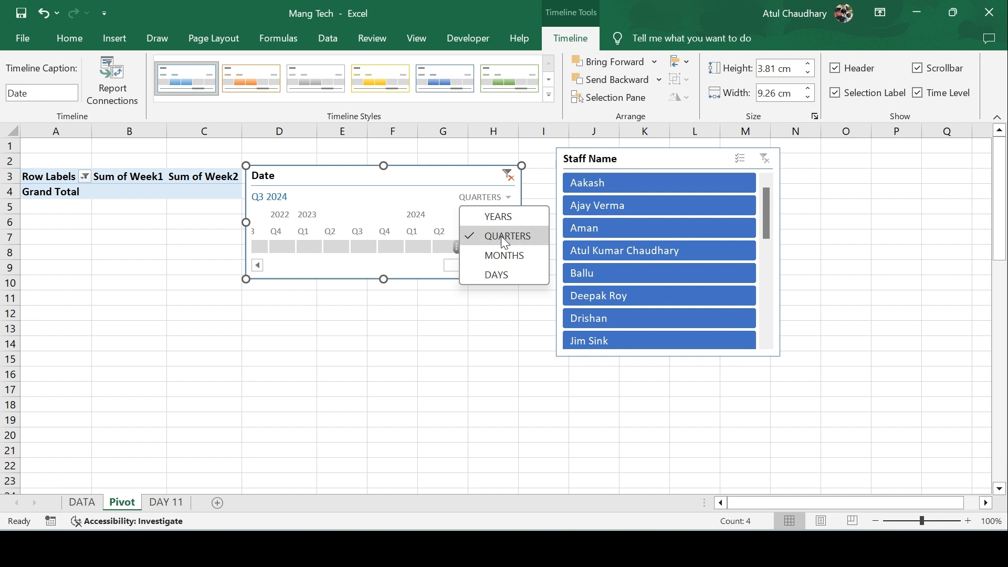
{"action": "left_click", "coordinate": [496, 217]}
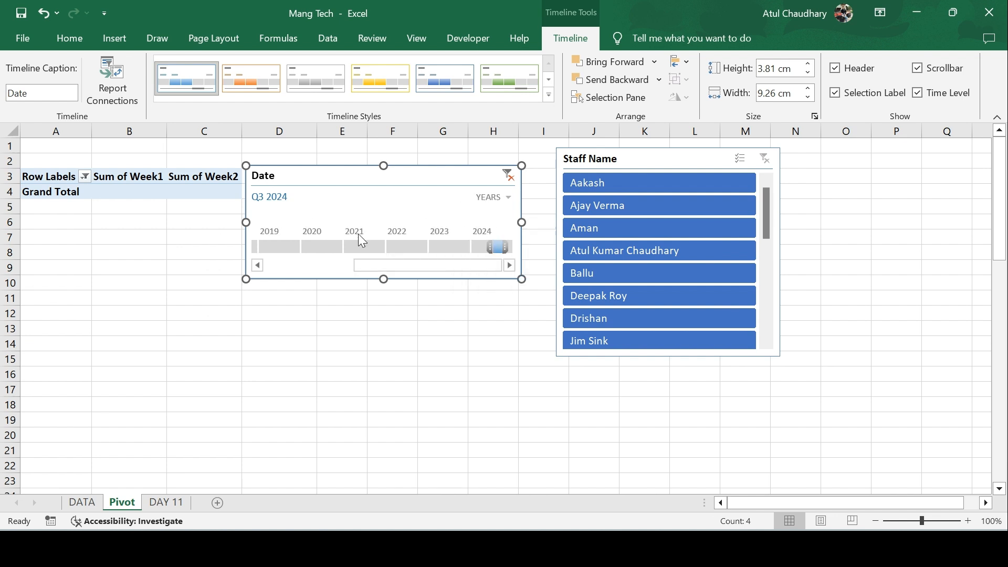
{"action": "left_click", "coordinate": [475, 248]}
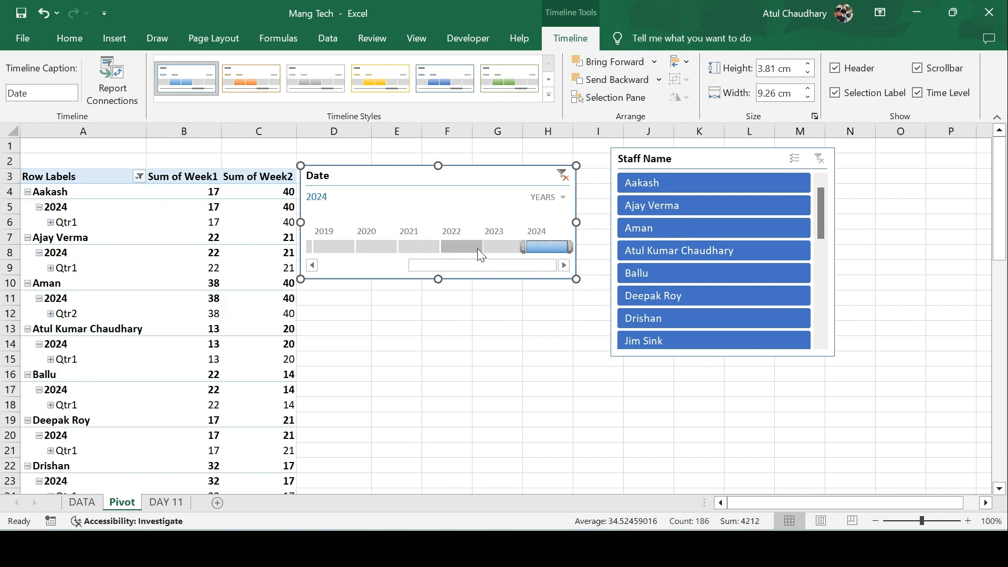
{"action": "left_click", "coordinate": [496, 248]}
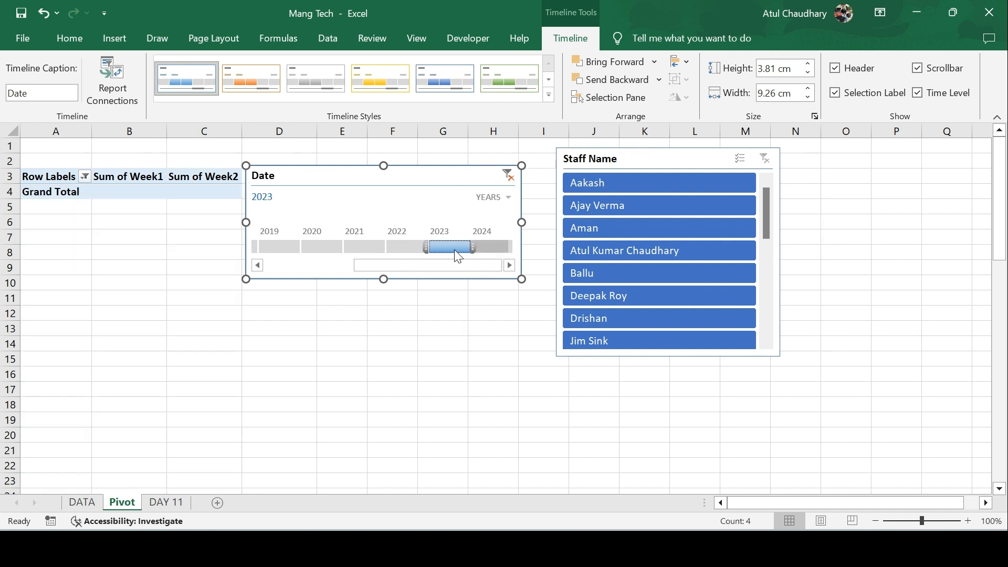
{"action": "left_click", "coordinate": [507, 197]}
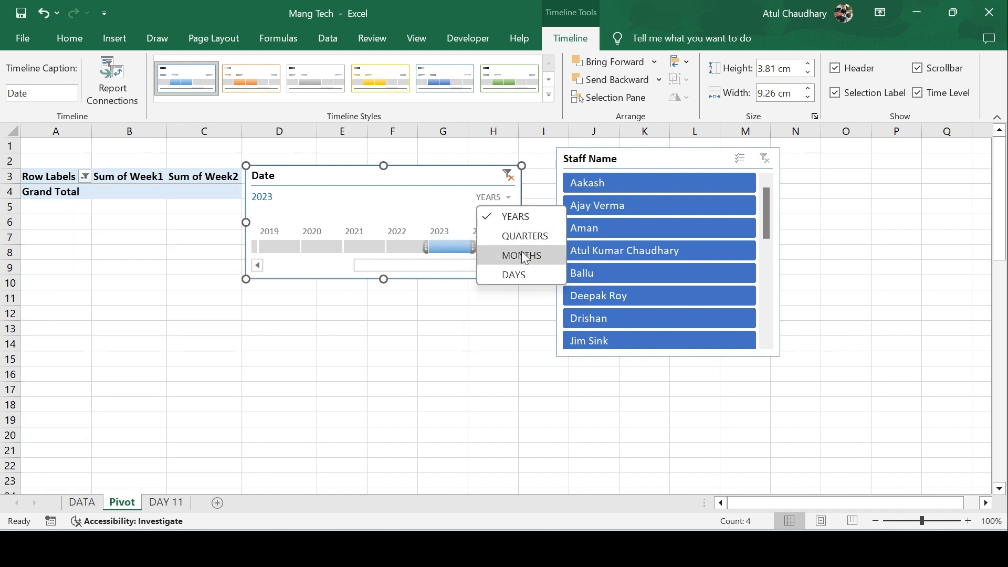
{"action": "left_click", "coordinate": [527, 282]}
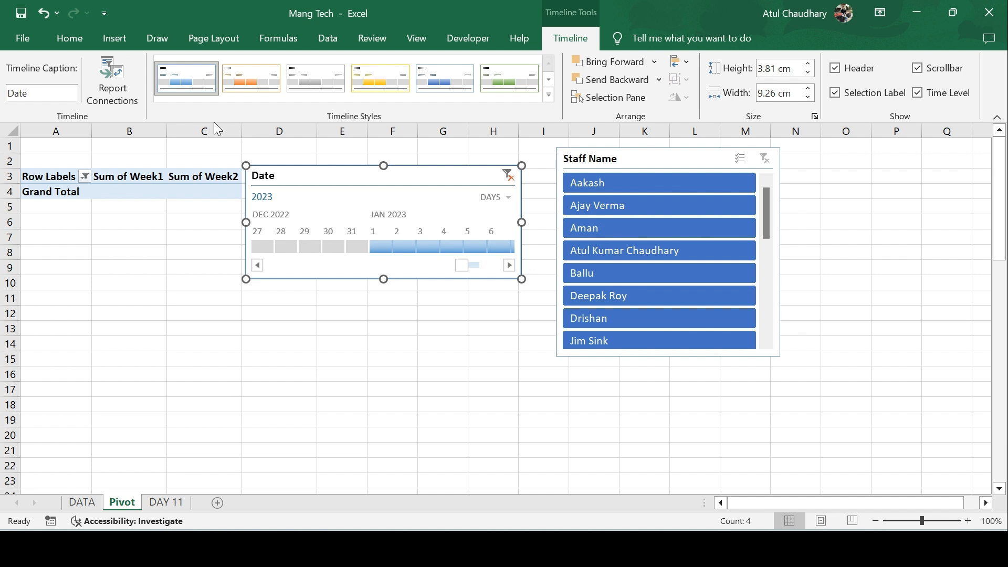
{"action": "left_click", "coordinate": [115, 38]}
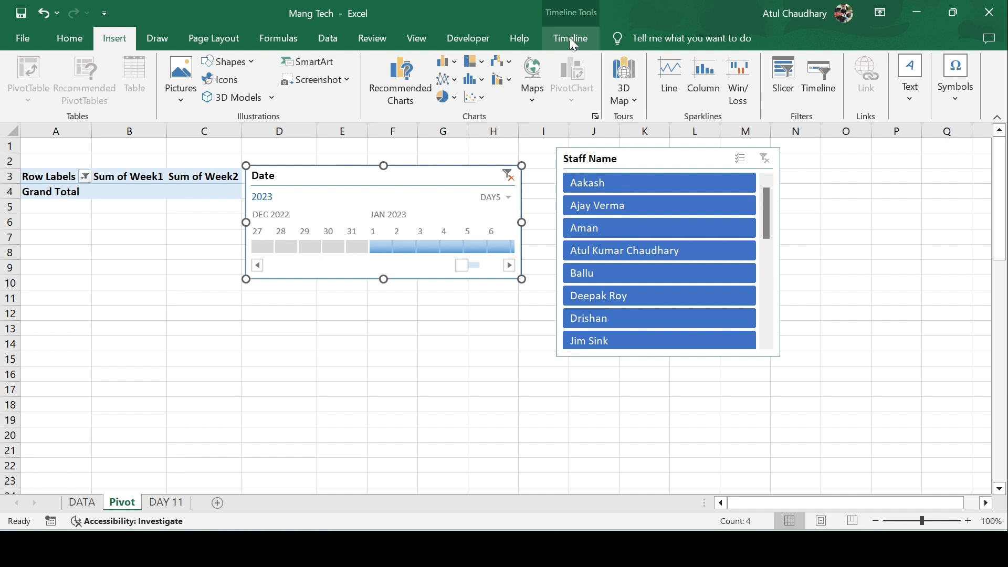
{"action": "left_click", "coordinate": [620, 158]}
{"action": "left_click", "coordinate": [449, 173]}
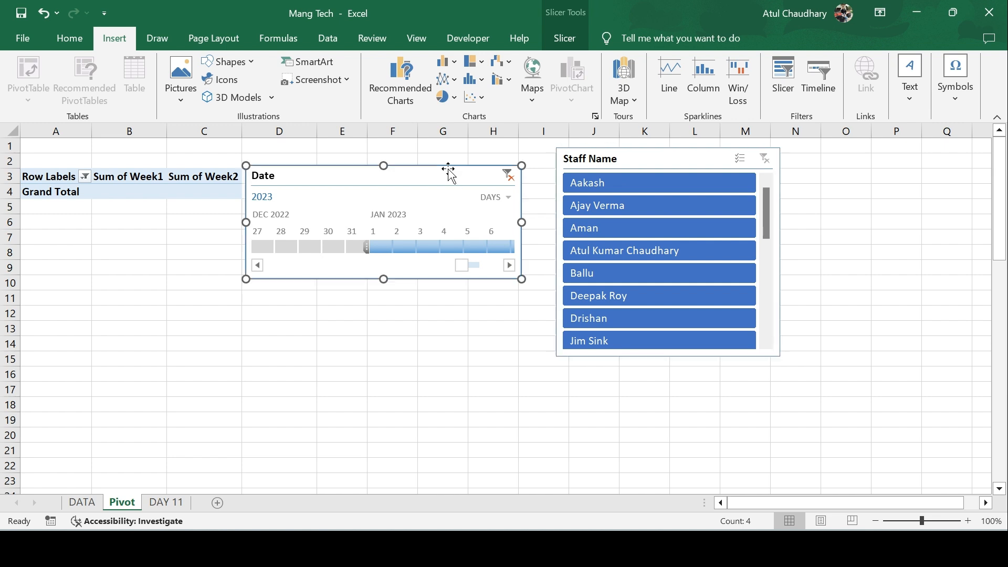
{"action": "left_click", "coordinate": [567, 40]}
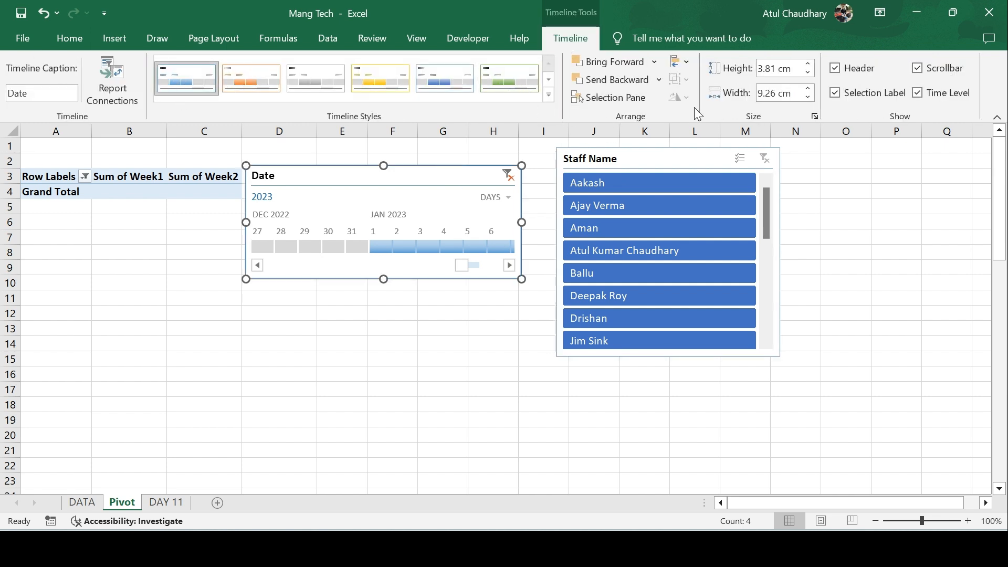
{"action": "left_click", "coordinate": [111, 39]}
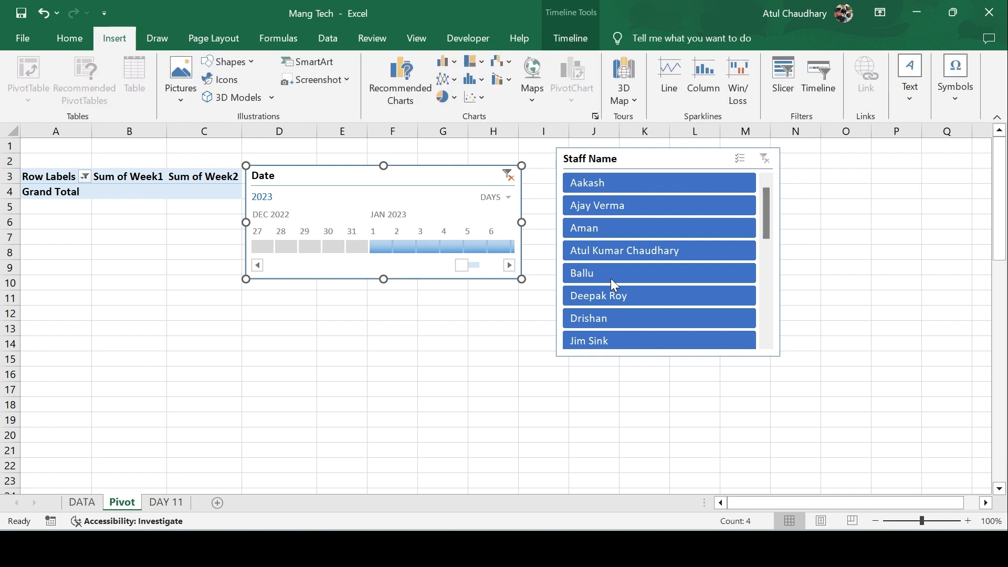
{"action": "left_click", "coordinate": [427, 387]}
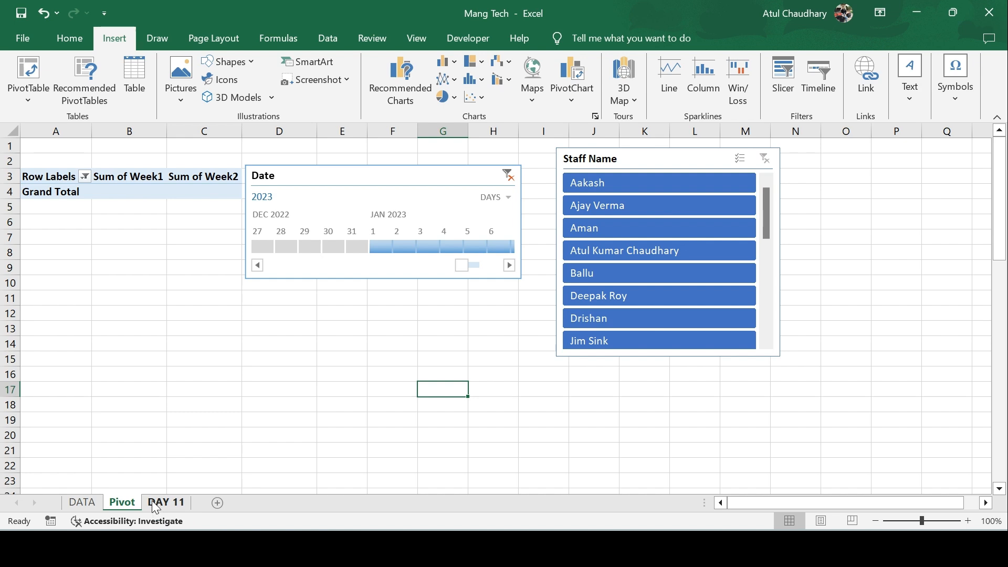
Go to the DAY 11 sheet and select the Week1 header cell
{"action": "left_click", "coordinate": [165, 501]}
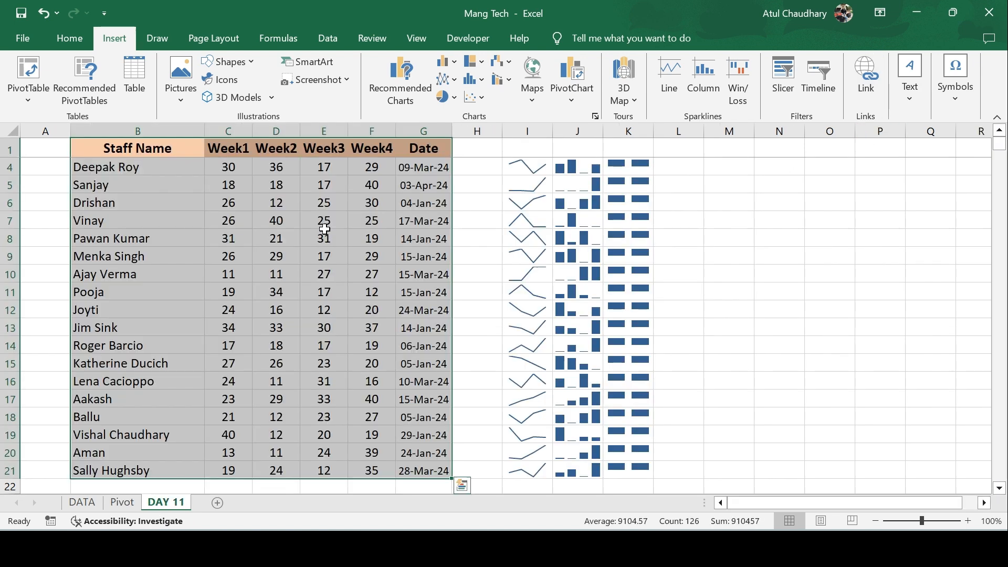
{"action": "left_click", "coordinate": [320, 225]}
{"action": "key", "text": "ctrl+Up"}
{"action": "key", "text": "Left"}
{"action": "key", "text": "Left"}
{"action": "key", "text": "Left"}
{"action": "key", "text": "Left"}
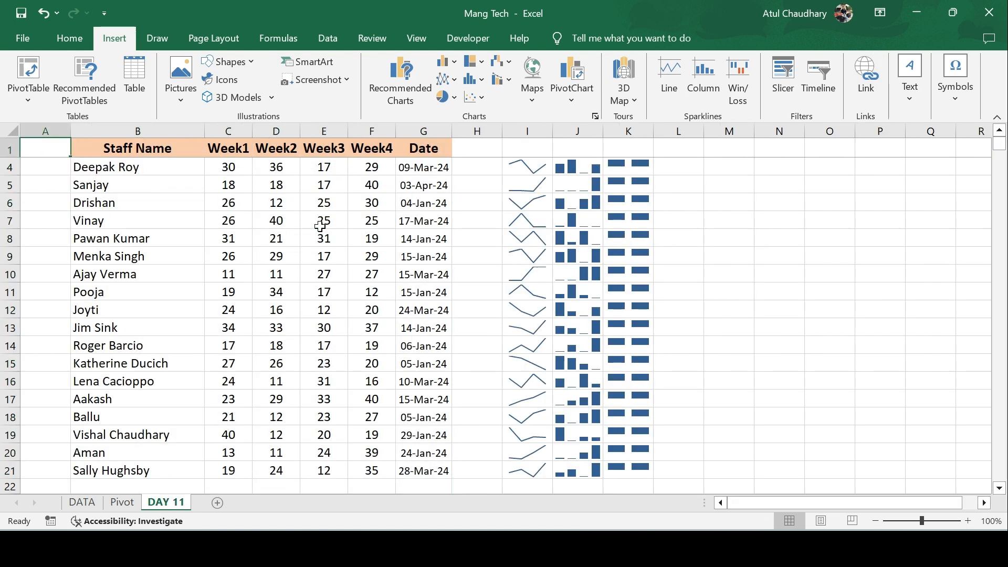
{"action": "key", "text": "Right"}
{"action": "key", "text": "Right"}
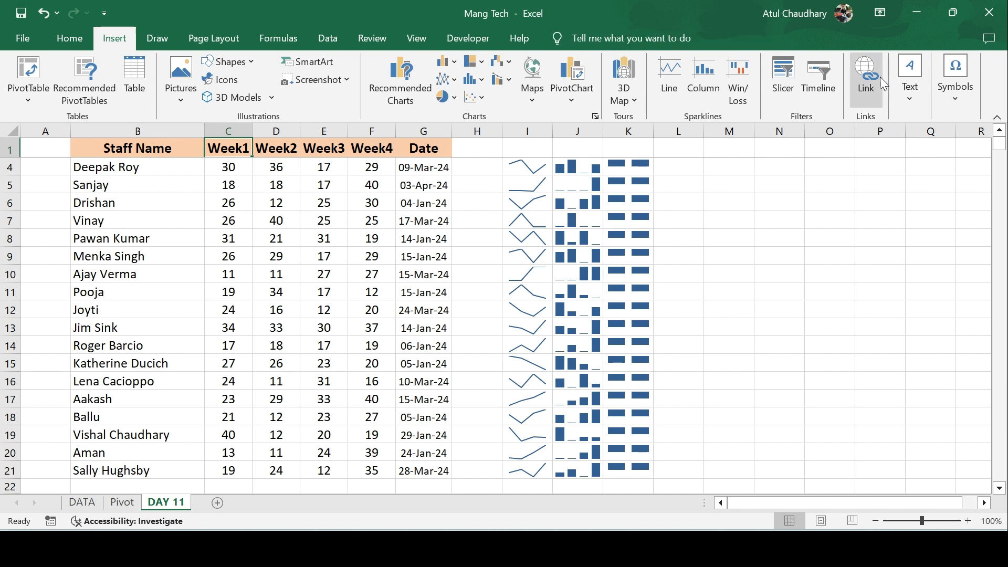
{"action": "left_click", "coordinate": [865, 91]}
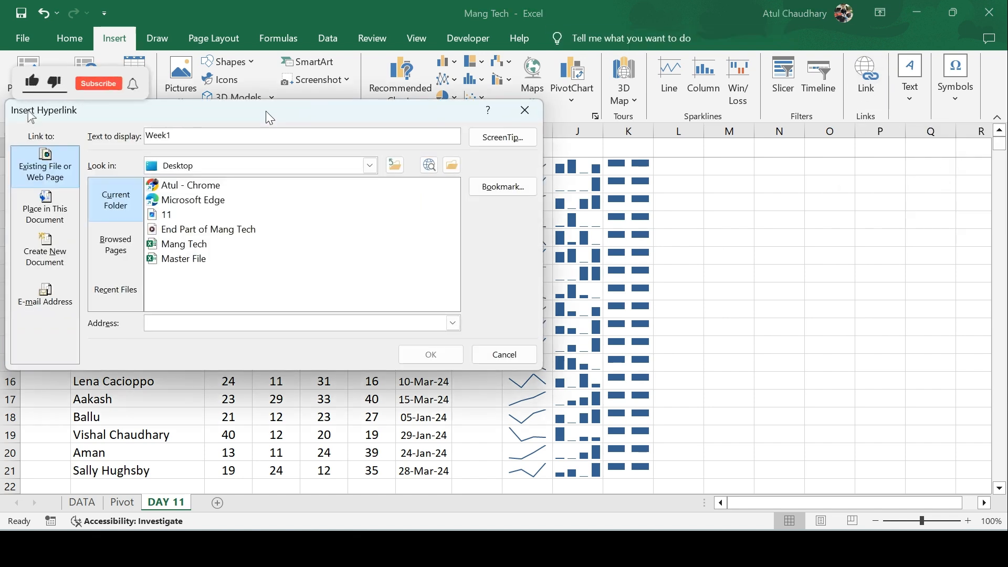
{"action": "left_click_drag", "start_coordinate": [265, 112], "coordinate": [426, 143]}
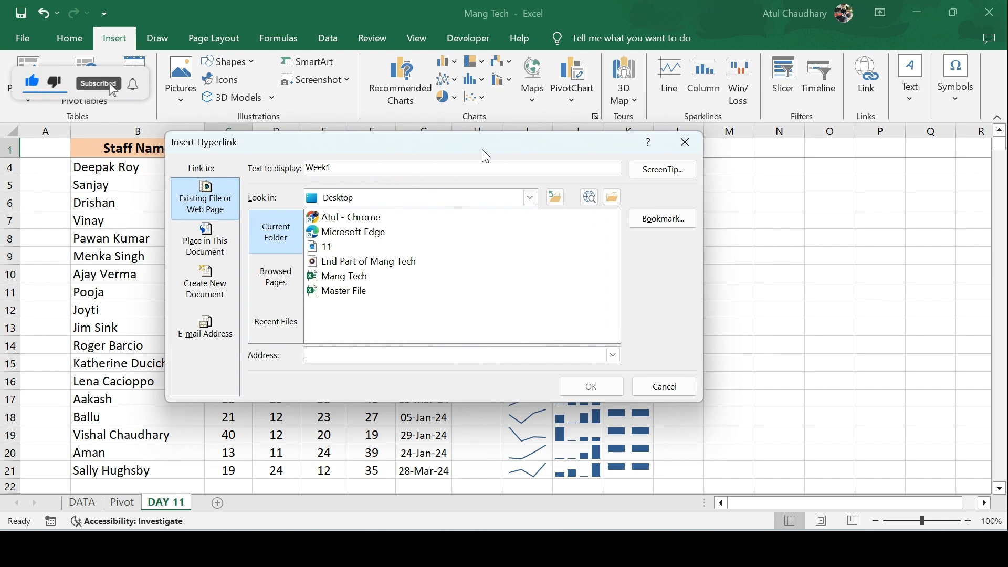
{"action": "key", "text": "Escape"}
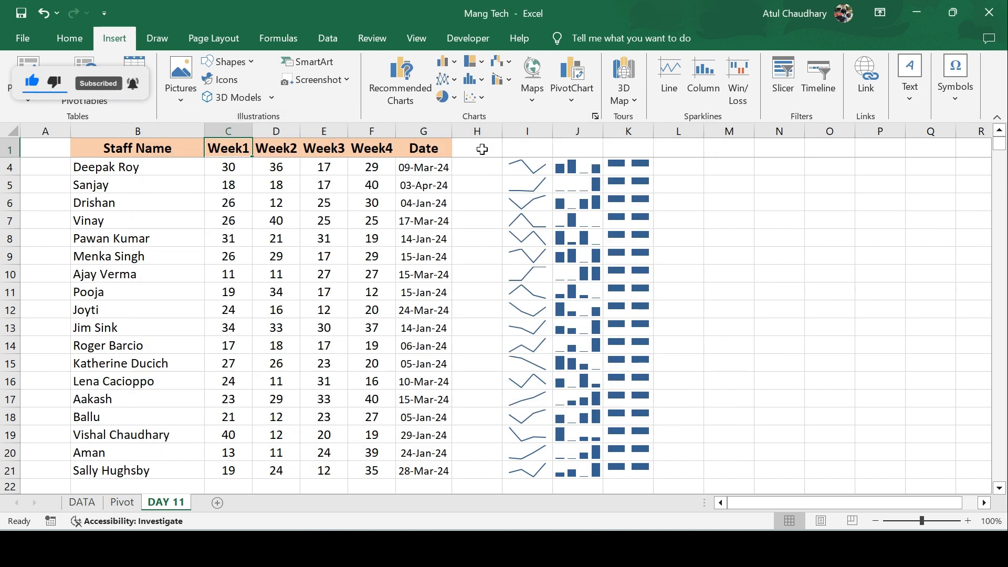
{"action": "key", "text": "ctrl+k"}
{"action": "key", "text": "Escape"}
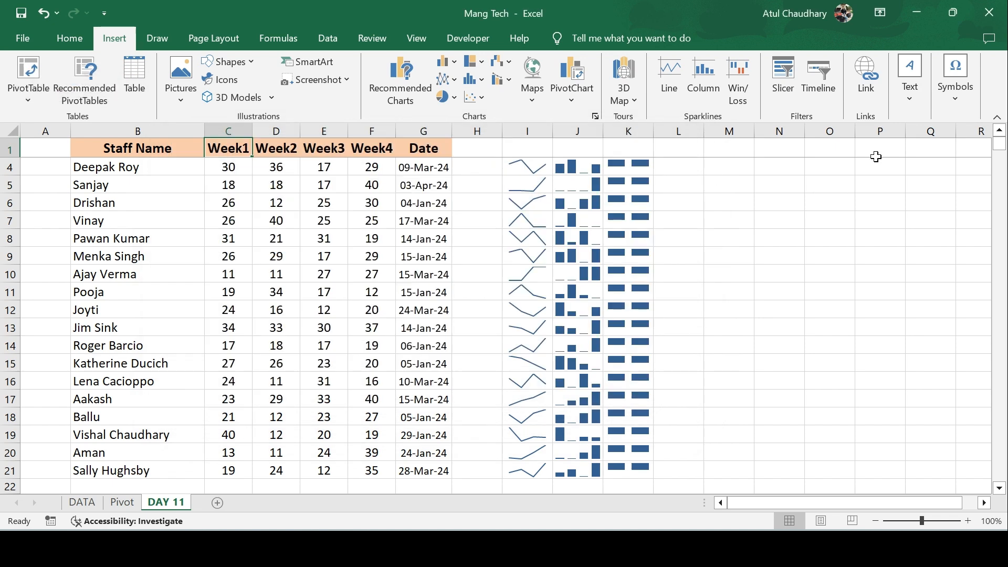
{"action": "left_click", "coordinate": [864, 79]}
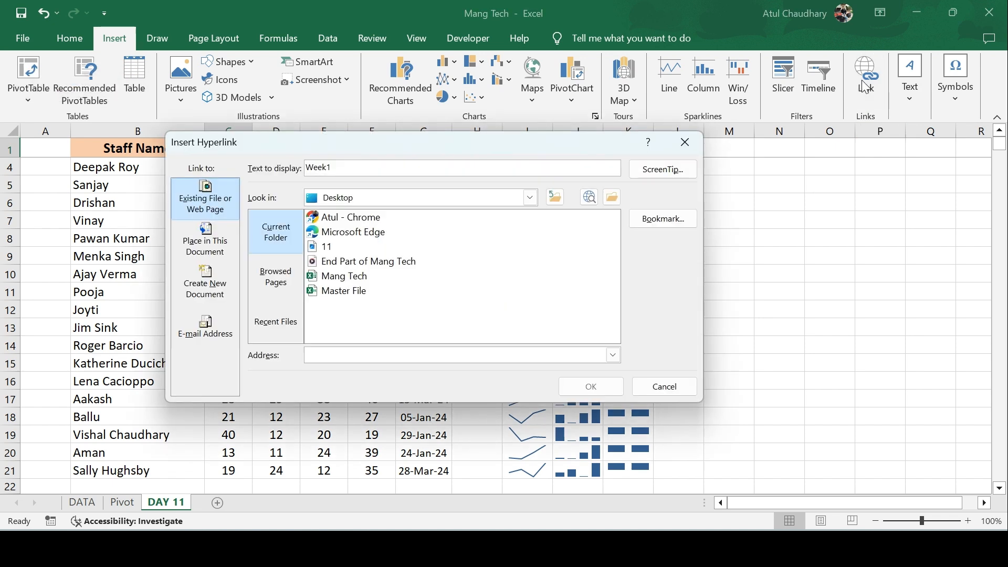
{"action": "key", "text": "Escape"}
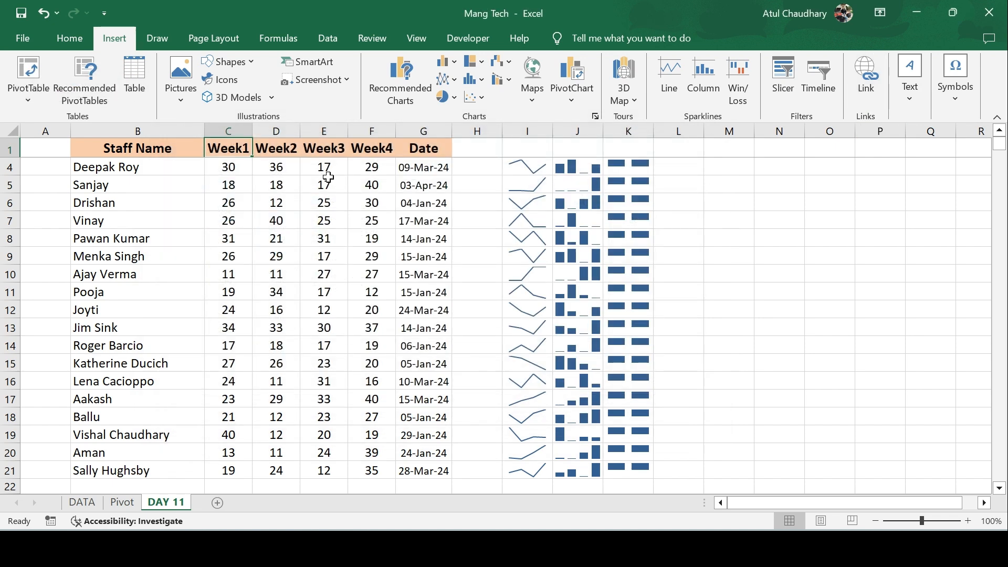
Start inserting a hyperlink in cell E4 and set its ScreenTip text to "Meng"
{"action": "right_click", "coordinate": [326, 171]}
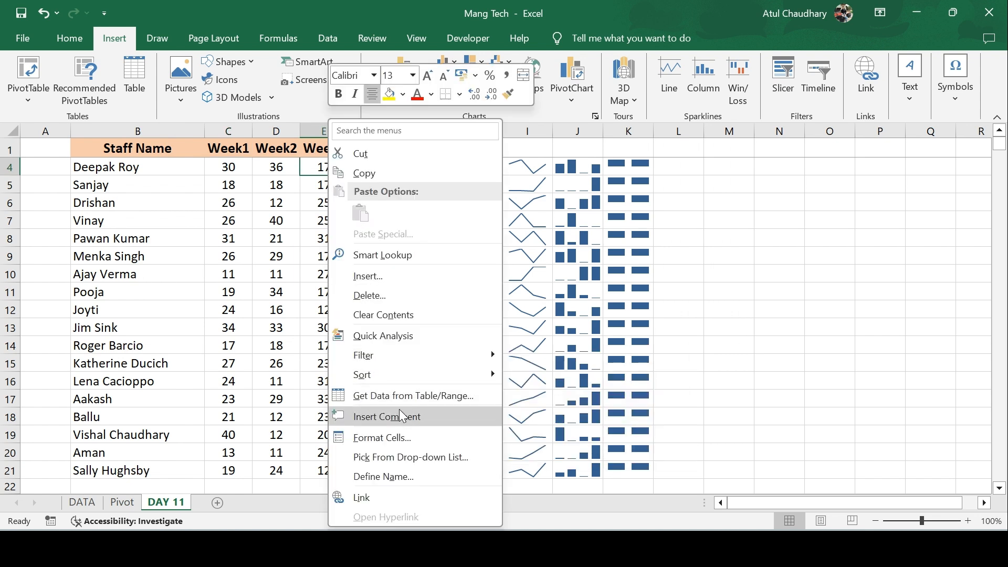
{"action": "left_click", "coordinate": [363, 499]}
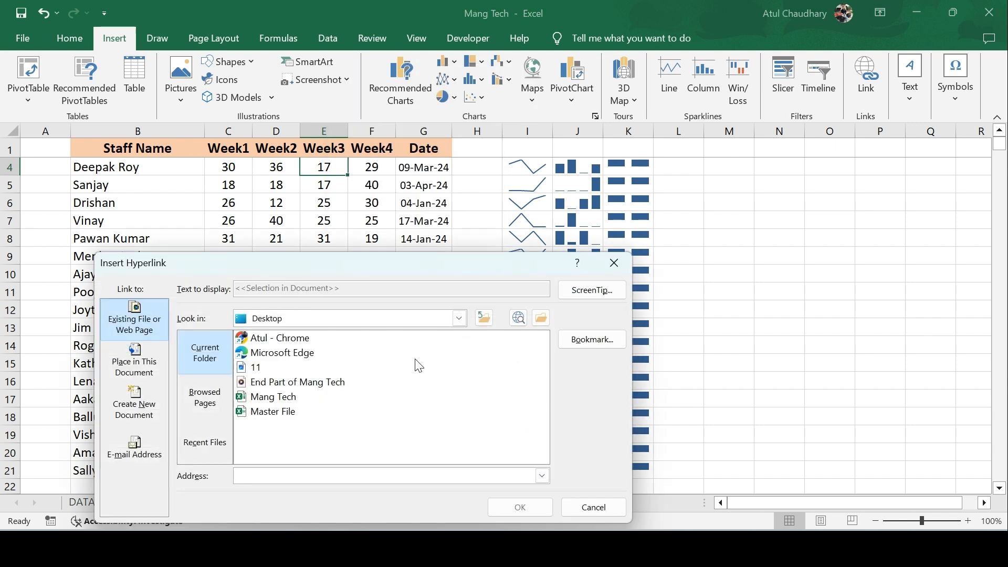
{"action": "left_click_drag", "start_coordinate": [390, 263], "coordinate": [402, 194]}
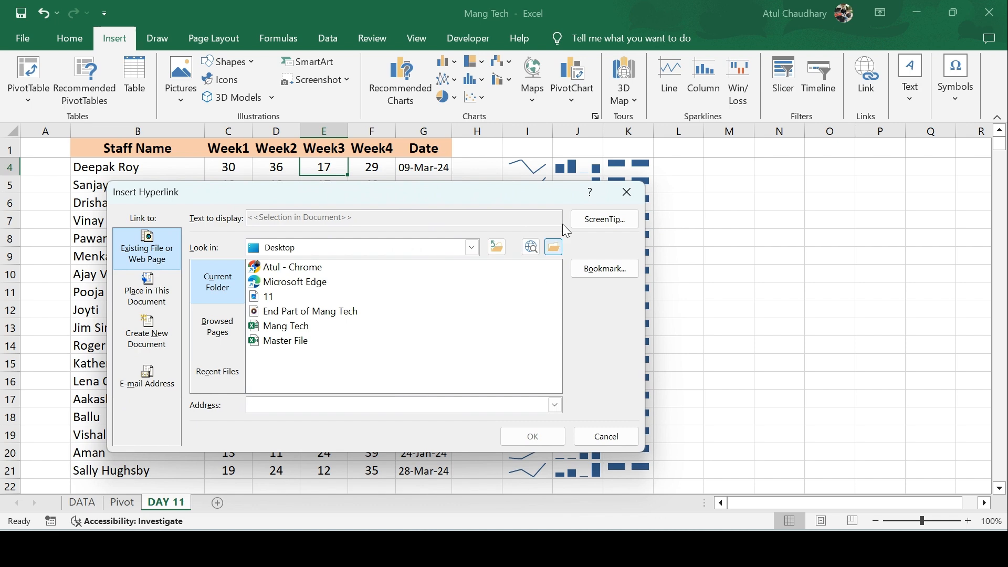
{"action": "left_click_drag", "start_coordinate": [455, 189], "coordinate": [769, 151]}
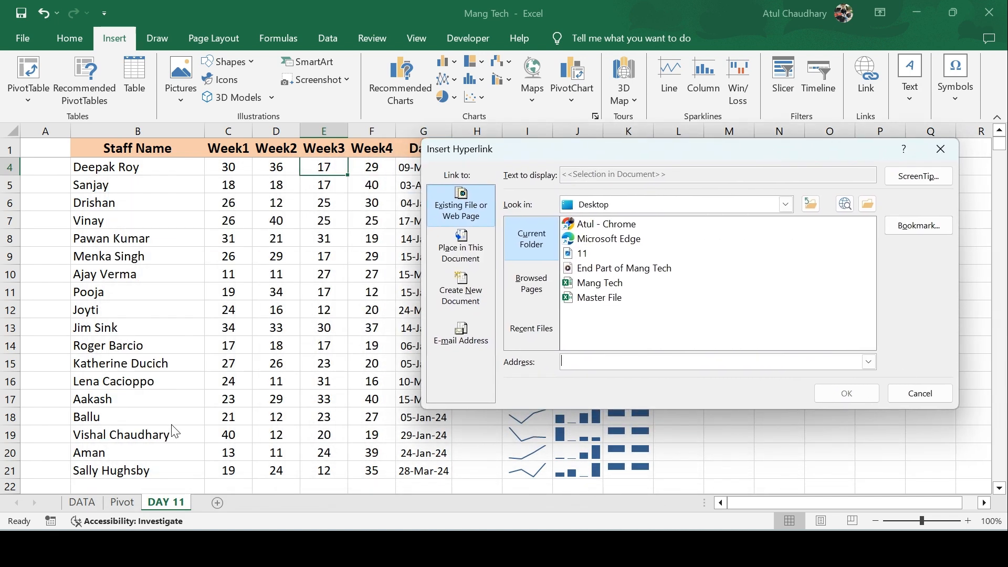
{"action": "left_click", "coordinate": [918, 175]}
{"action": "left_click_drag", "start_coordinate": [393, 442], "coordinate": [545, 196]}
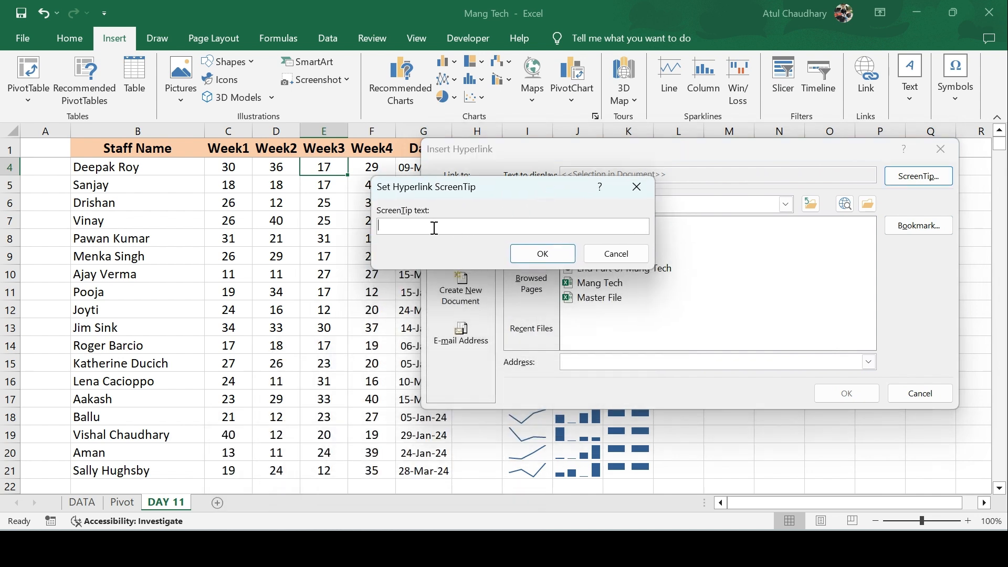
{"action": "type", "text": "Test"}
{"action": "key", "text": "ctrl+a"}
{"action": "type", "text": "Meng"}
{"action": "left_click", "coordinate": [543, 254]}
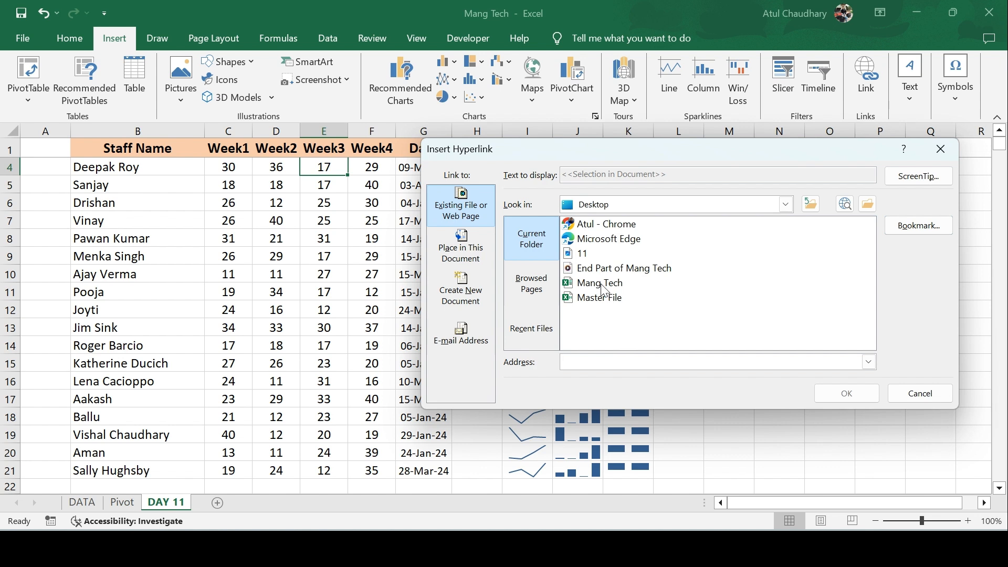
Link cell E4 to the Master File workbook, follow the link, and return to the Mang Tech workbook
{"action": "left_click", "coordinate": [609, 300]}
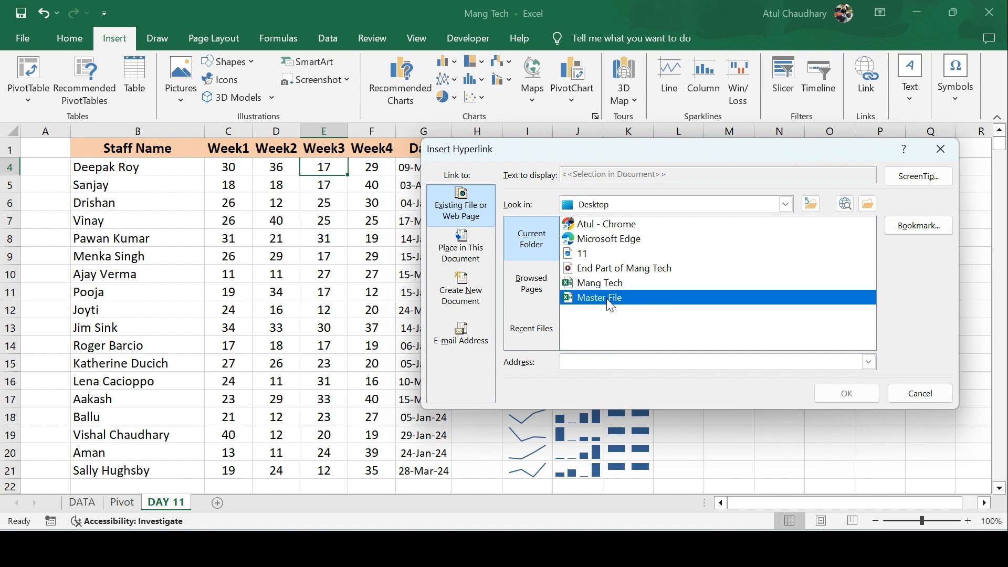
{"action": "left_click", "coordinate": [846, 393]}
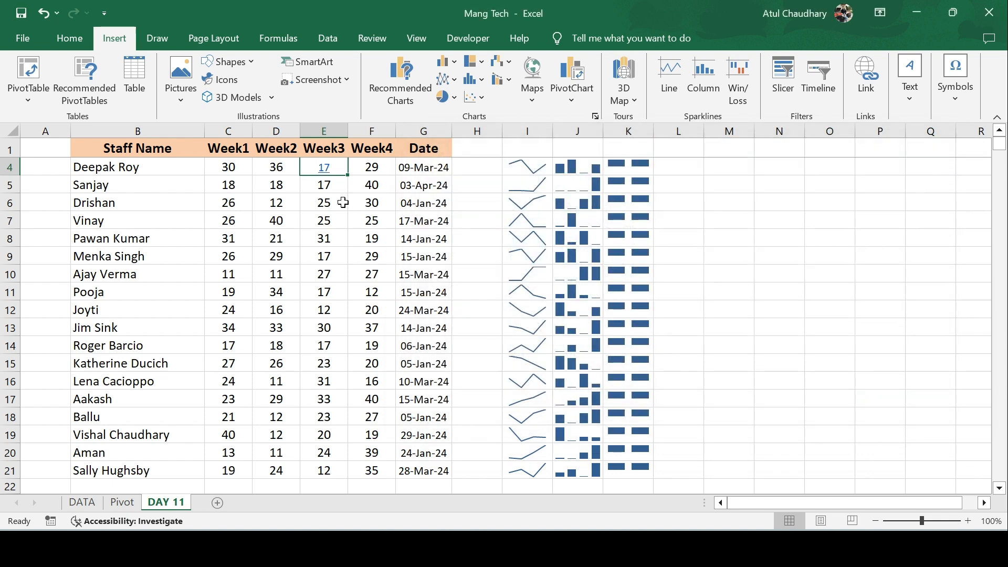
{"action": "left_click", "coordinate": [325, 173]}
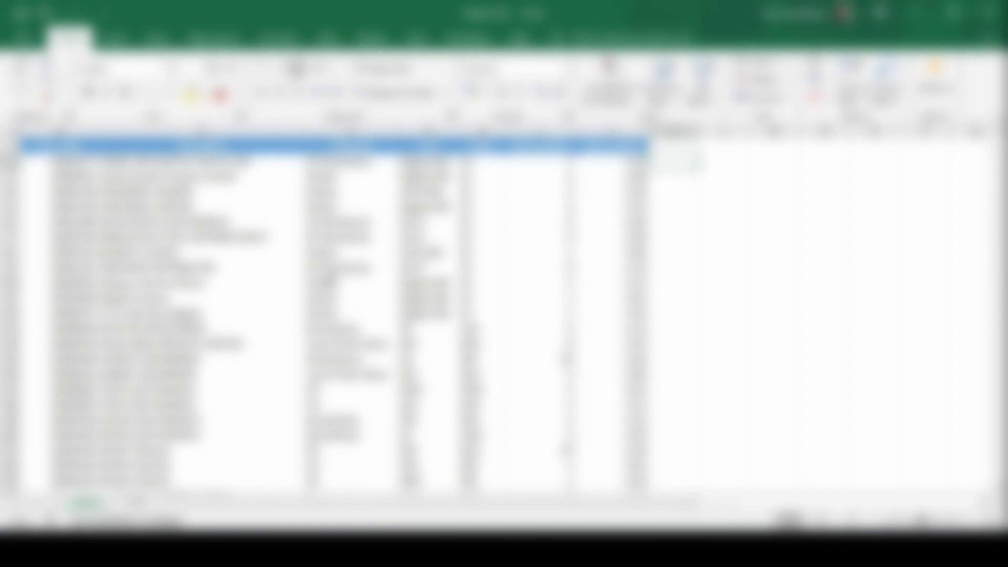
{"action": "key", "text": "alt+Tab"}
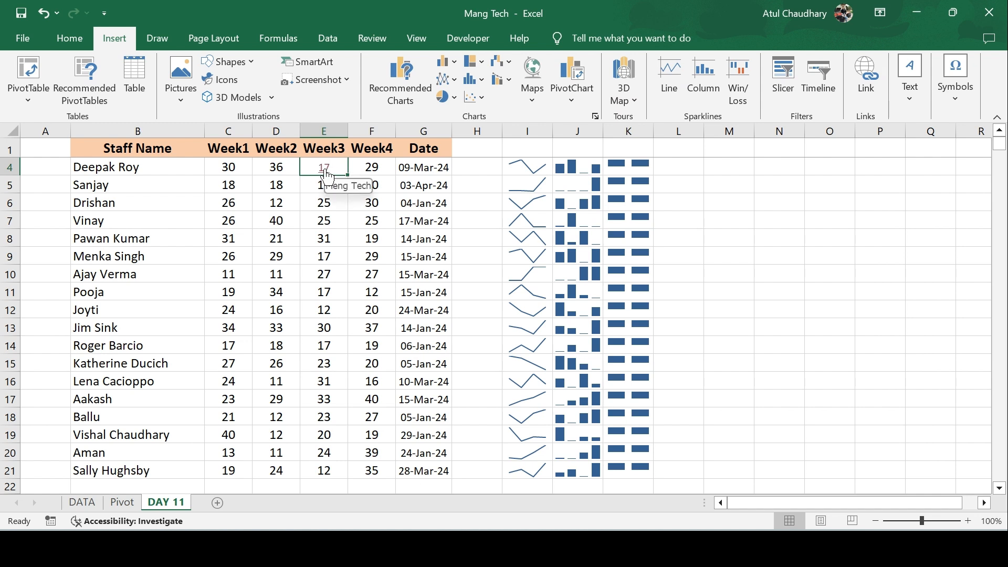
Review the target of the hyperlink in cell E4 in its edit settings and close them without changes
{"action": "left_click", "coordinate": [863, 90]}
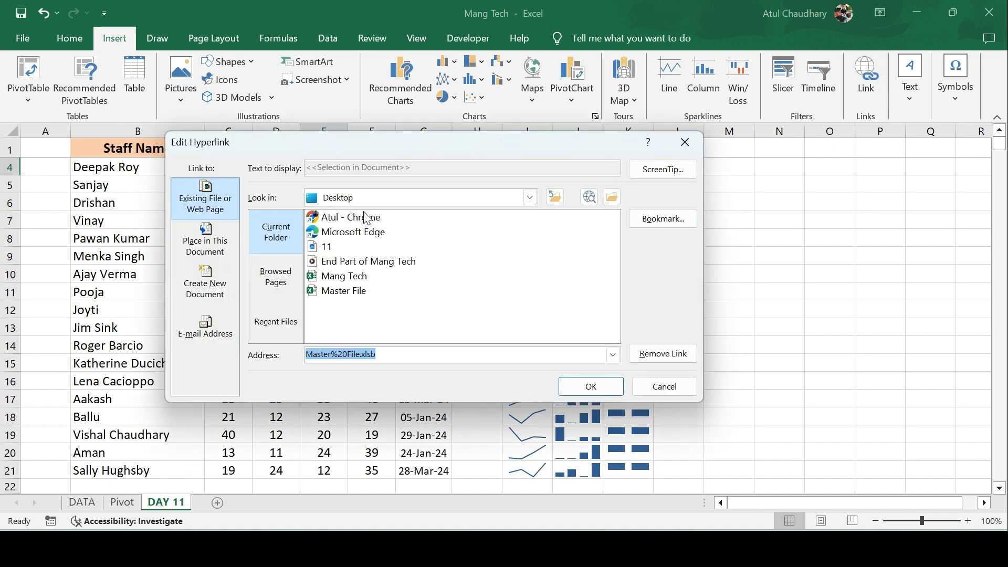
{"action": "key", "text": "Return"}
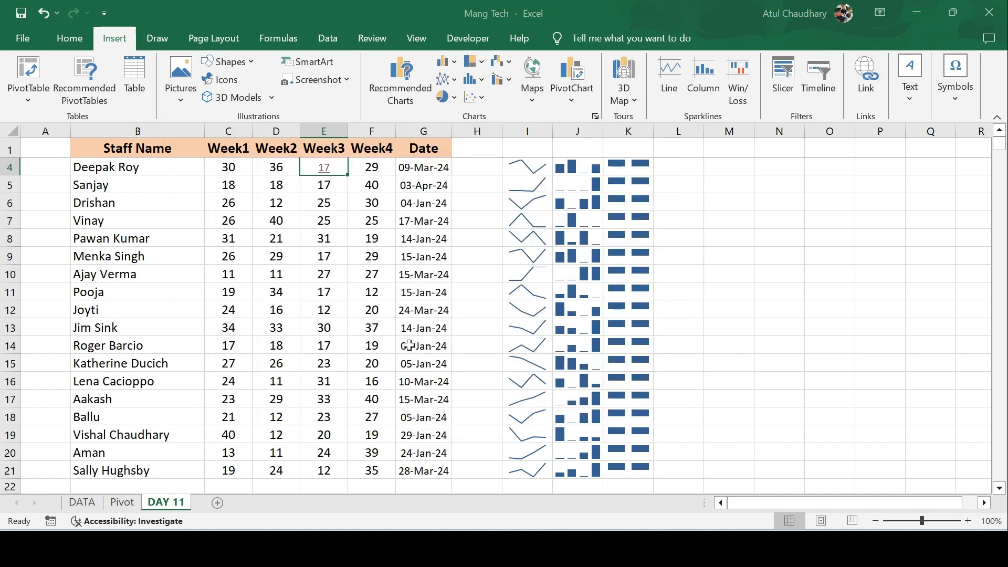
{"action": "right_click", "coordinate": [322, 177]}
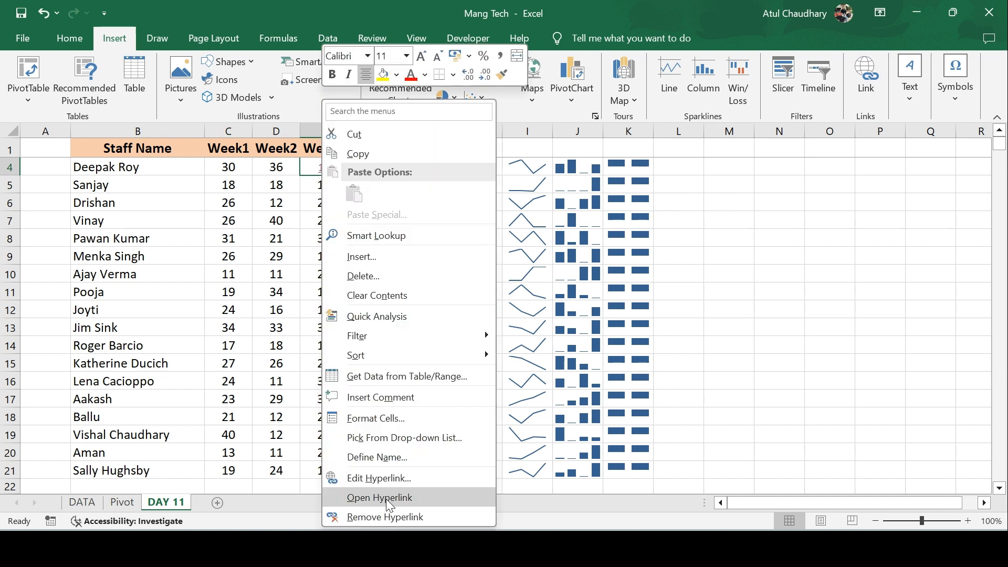
{"action": "left_click", "coordinate": [377, 482]}
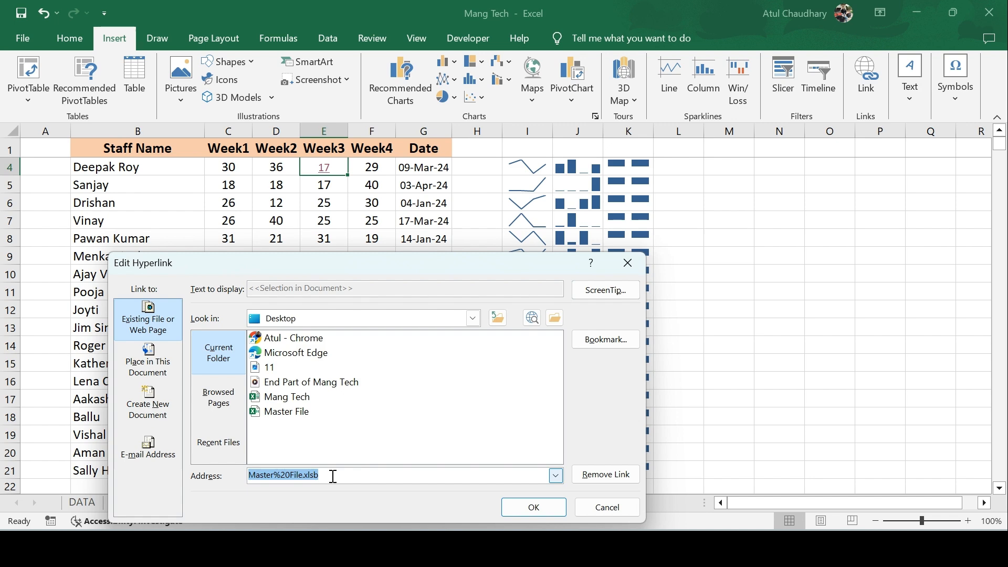
{"action": "left_click", "coordinate": [625, 263]}
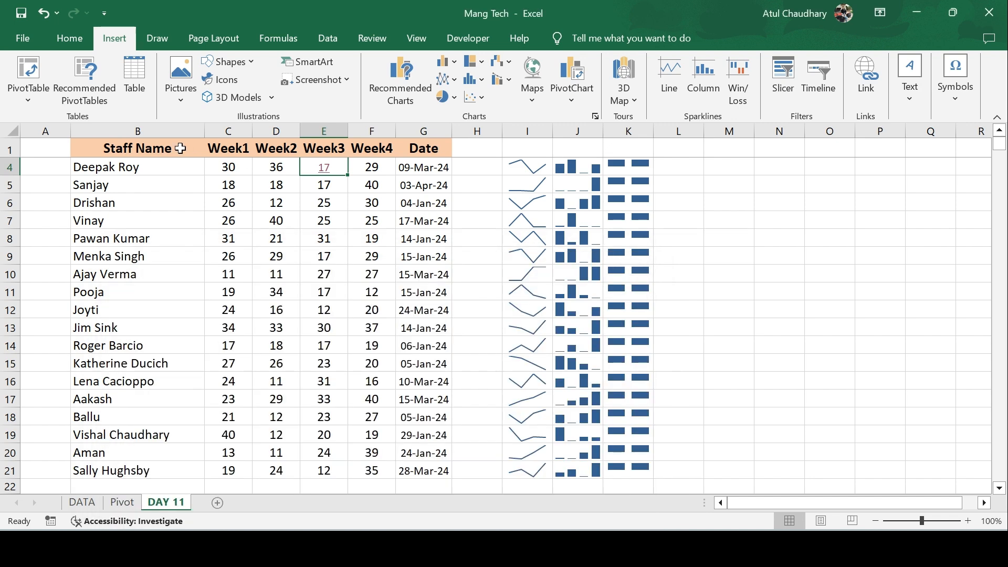
Draw a smiley face shape about 3.09 cm high and 3.83 cm wide beside the sparklines
{"action": "left_click", "coordinate": [250, 61]}
{"action": "left_click", "coordinate": [283, 250]}
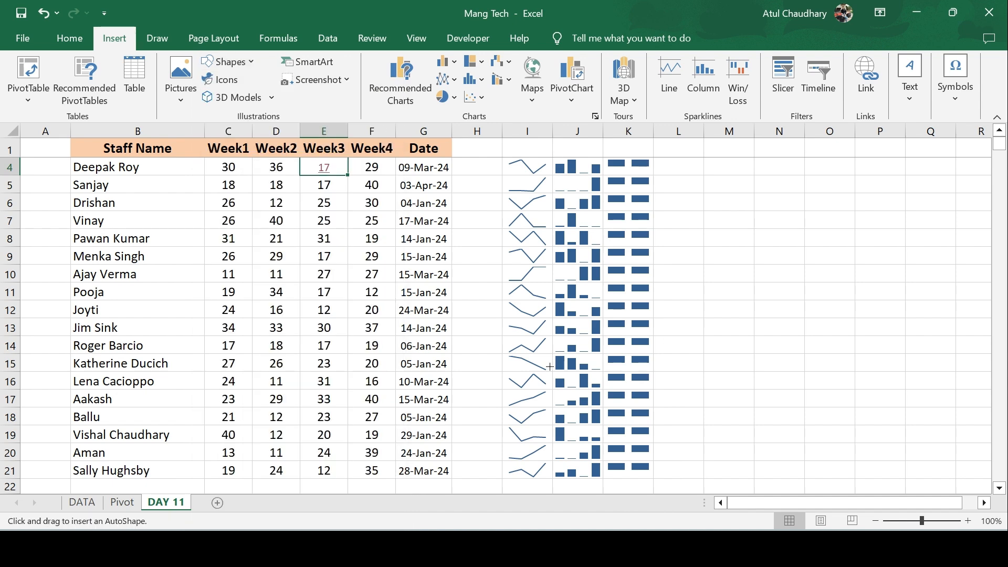
{"action": "left_click_drag", "start_coordinate": [687, 189], "coordinate": [798, 281]}
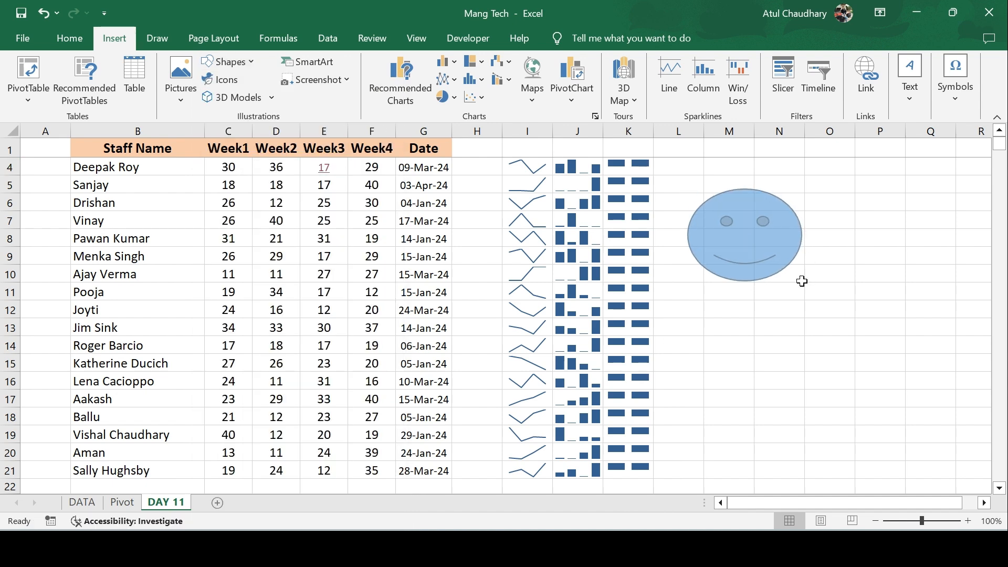
Add a hyperlink from the smiley face shape to the desktop image file 11
{"action": "right_click", "coordinate": [741, 246]}
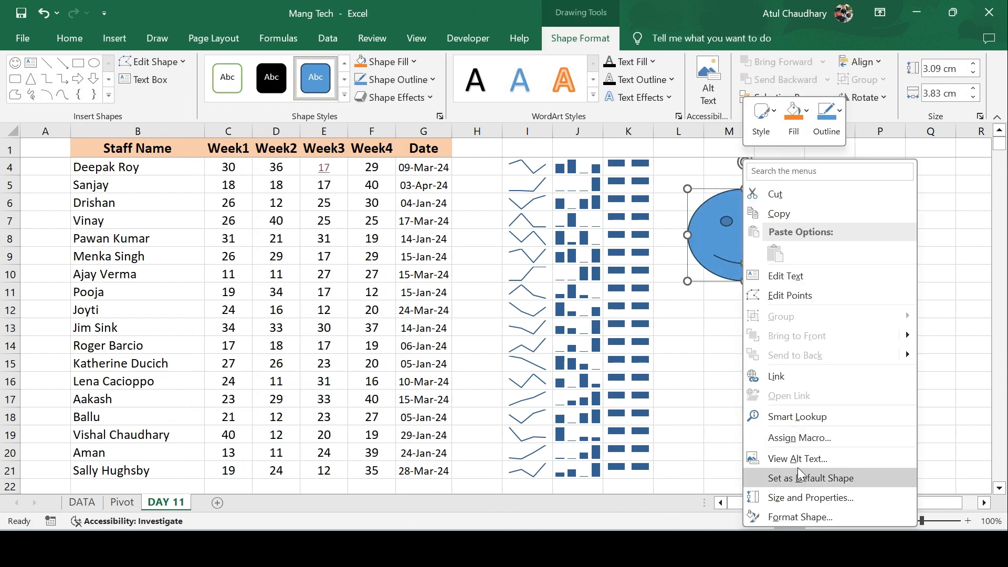
{"action": "left_click", "coordinate": [776, 377]}
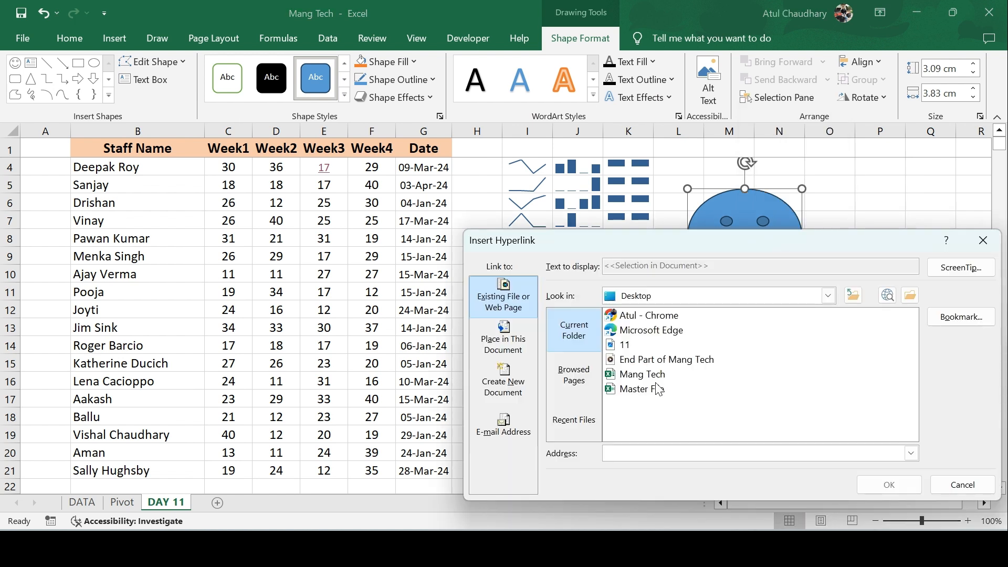
{"action": "left_click", "coordinate": [643, 391]}
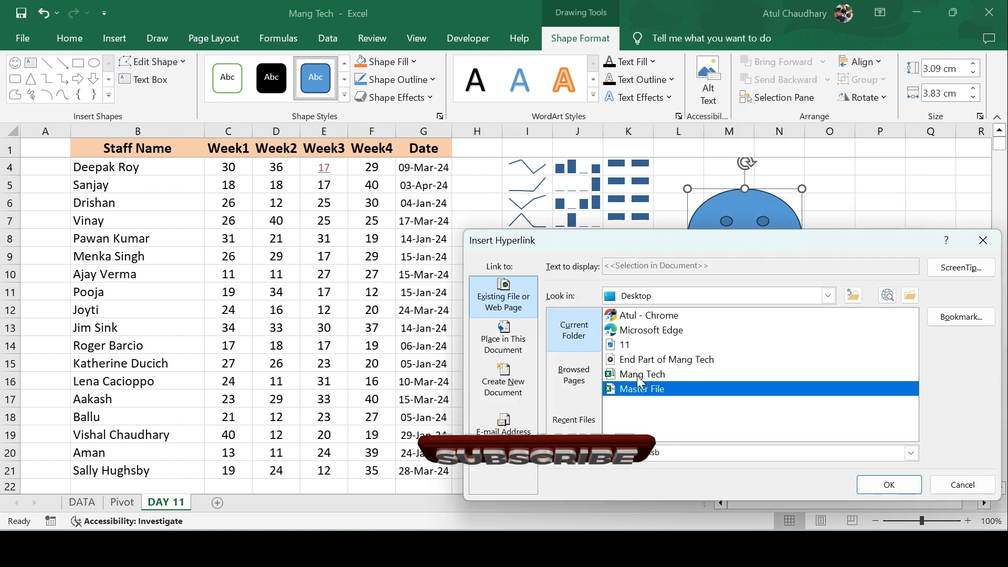
{"action": "left_click", "coordinate": [662, 360]}
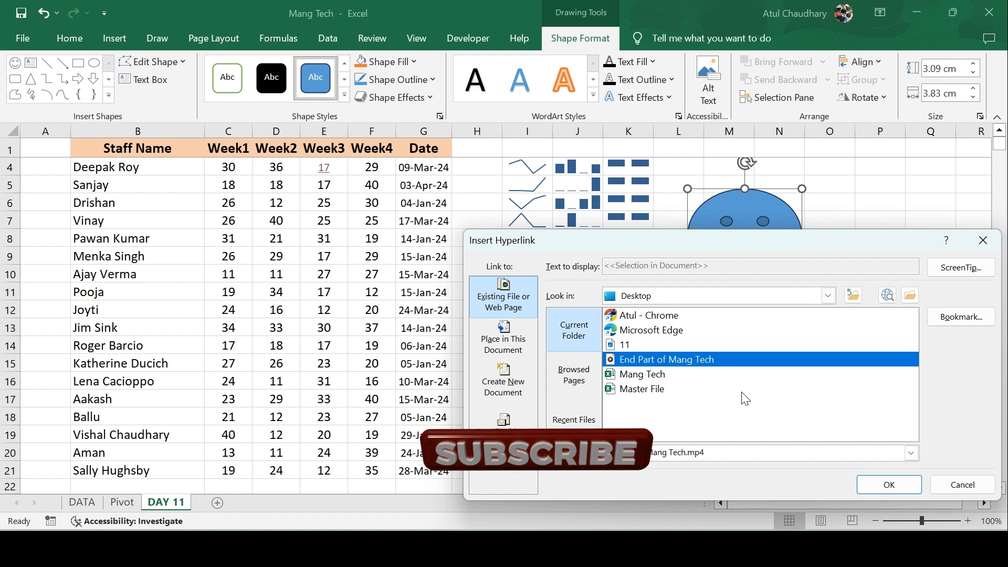
{"action": "left_click", "coordinate": [644, 344]}
{"action": "left_click", "coordinate": [885, 482]}
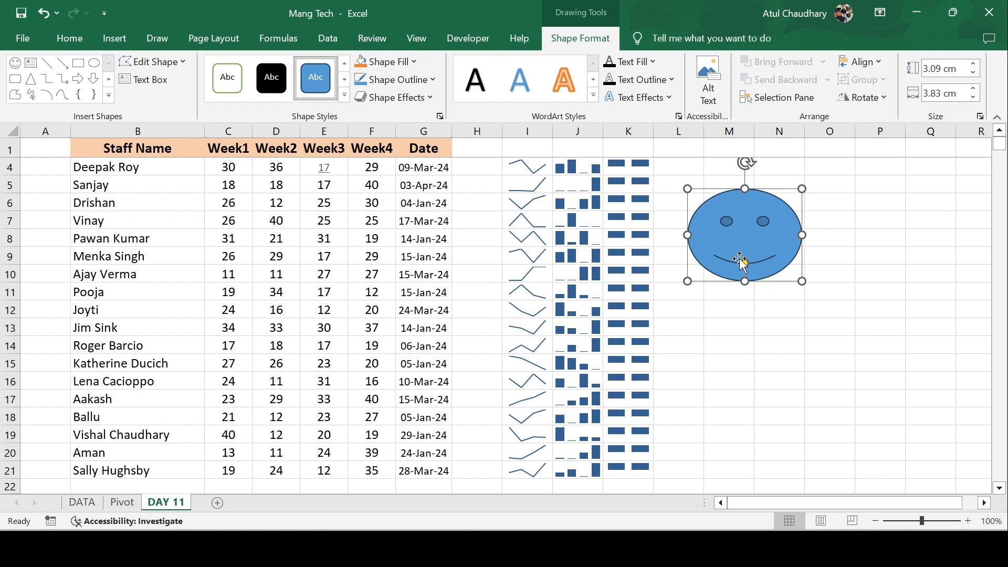
Follow the smiley face's link to the 11.jpeg image, close the image, and return to the Mang Tech workbook
{"action": "left_click", "coordinate": [787, 359]}
{"action": "left_click", "coordinate": [748, 281]}
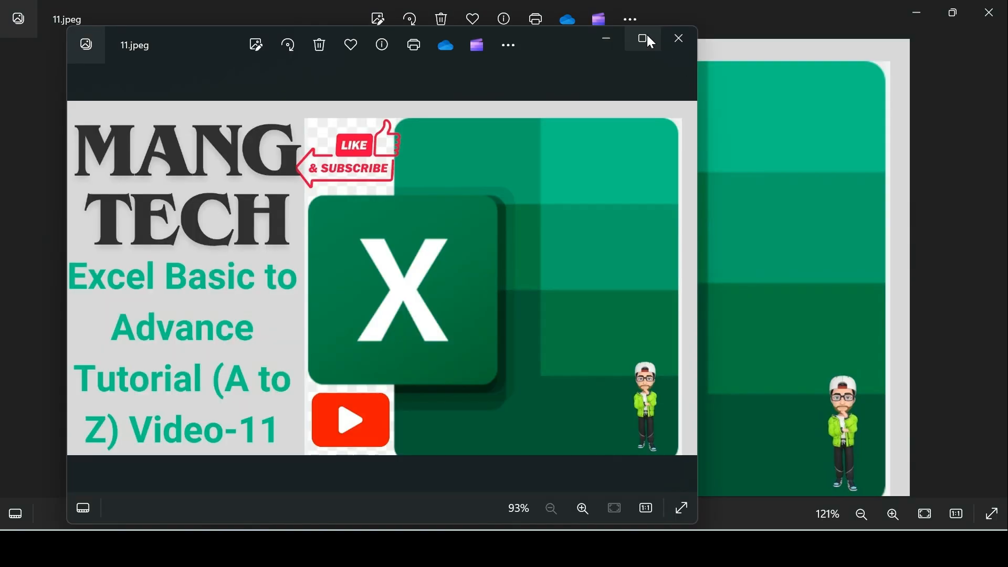
{"action": "left_click", "coordinate": [680, 40]}
{"action": "key", "text": "alt+Tab"}
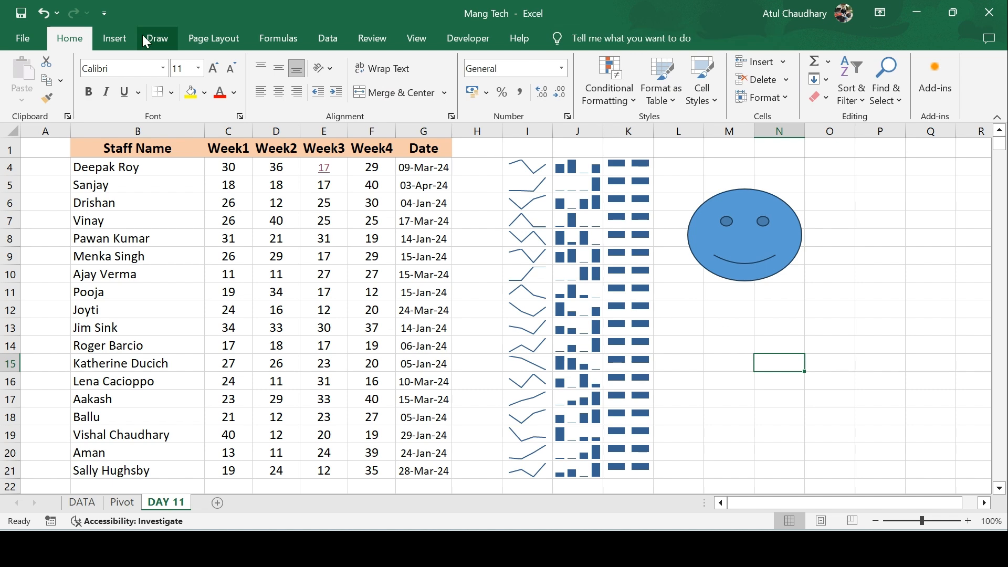
Examine the hyperlink options for a place in this document, a new document, an e-mail address and an existing file without inserting a link
{"action": "left_click", "coordinate": [118, 34]}
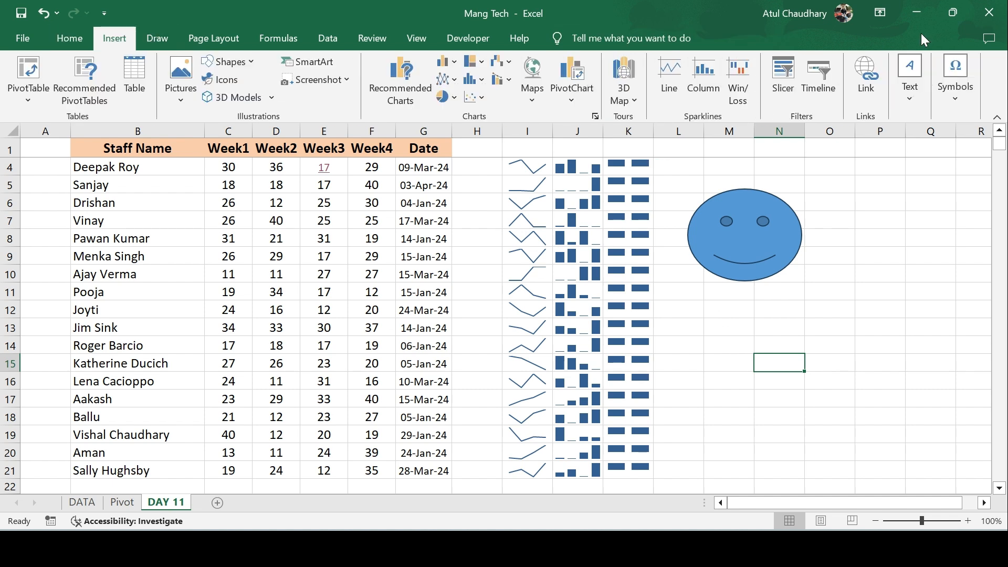
{"action": "left_click", "coordinate": [866, 76]}
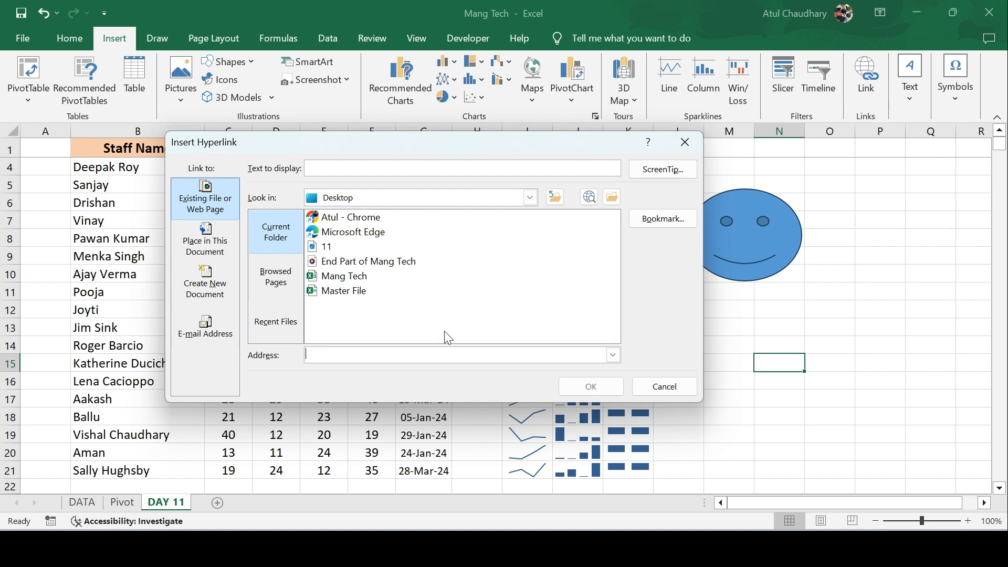
{"action": "left_click", "coordinate": [219, 258]}
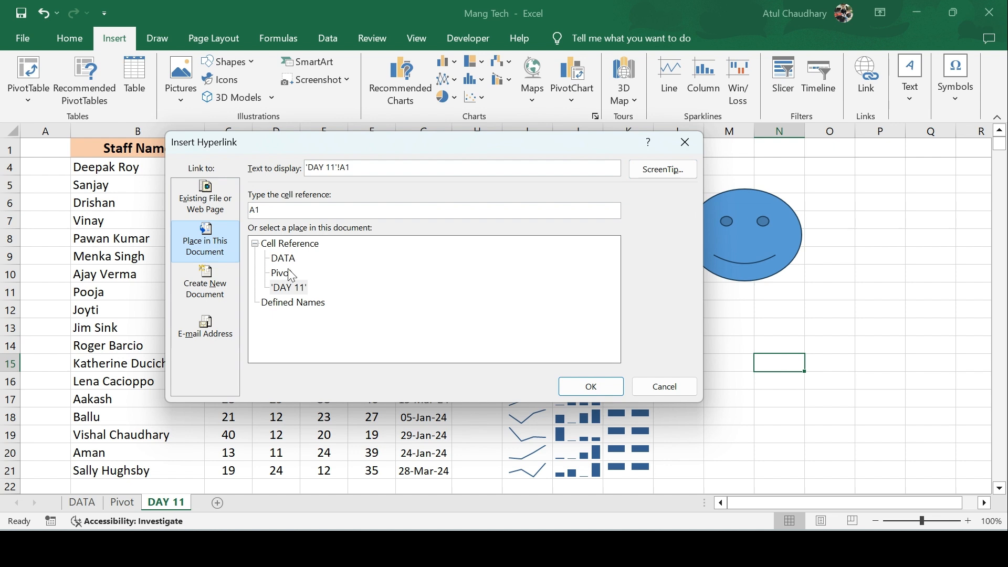
{"action": "left_click", "coordinate": [208, 287]}
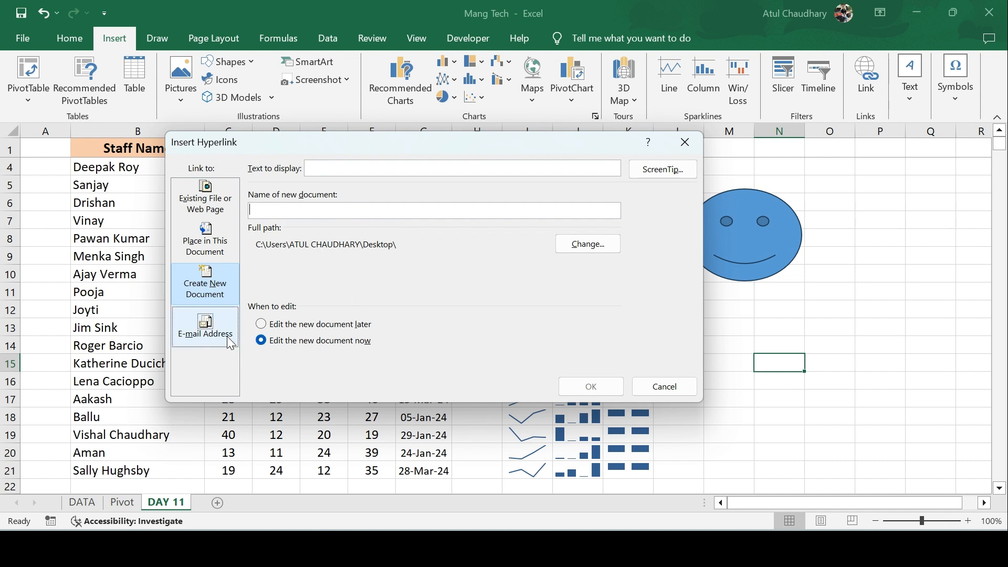
{"action": "left_click", "coordinate": [209, 332]}
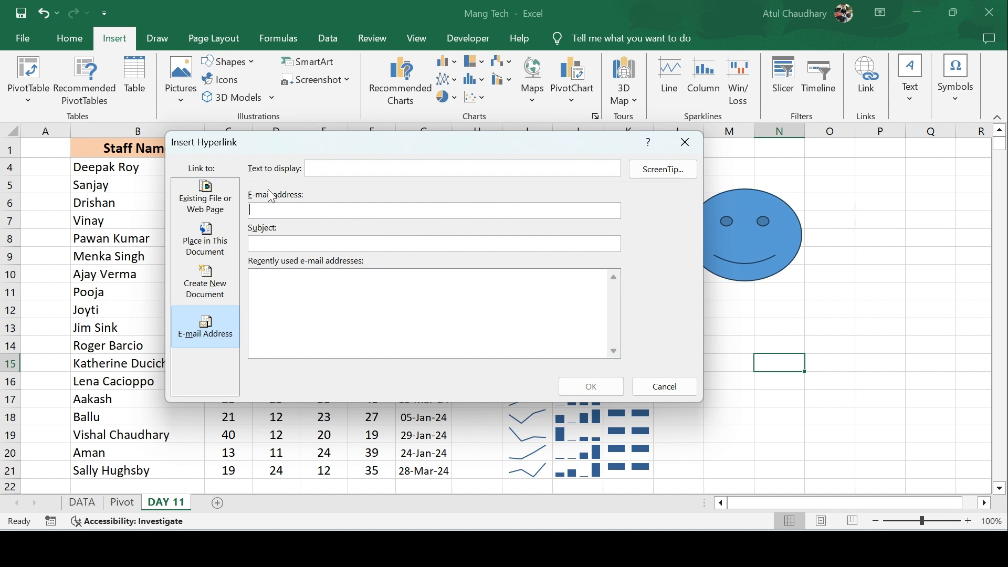
{"action": "left_click", "coordinate": [189, 203]}
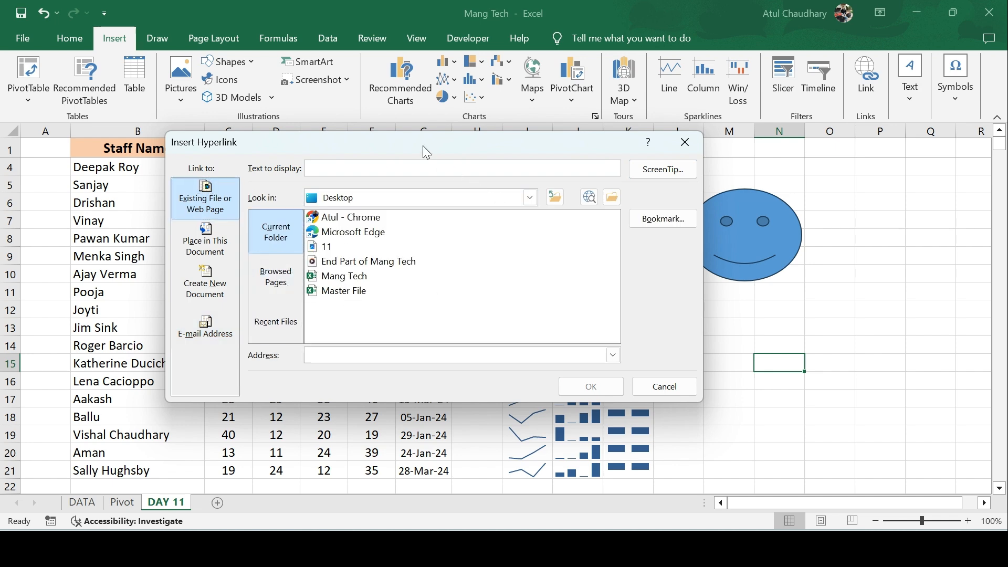
{"action": "left_click_drag", "start_coordinate": [424, 148], "coordinate": [679, 167]}
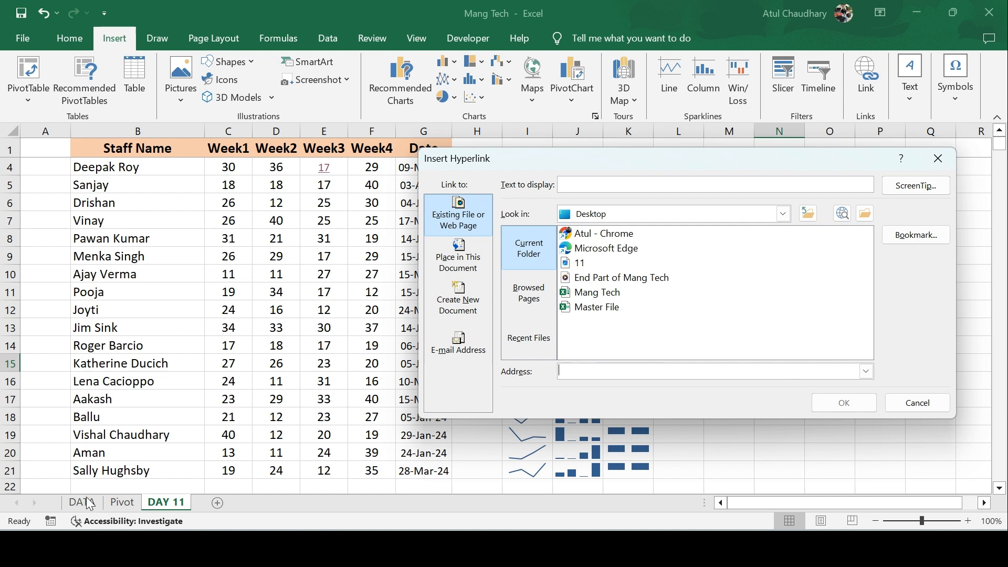
{"action": "mouse_move", "coordinate": [58, 546]}
{"action": "left_click", "coordinate": [950, 155]}
{"action": "left_click", "coordinate": [709, 312]}
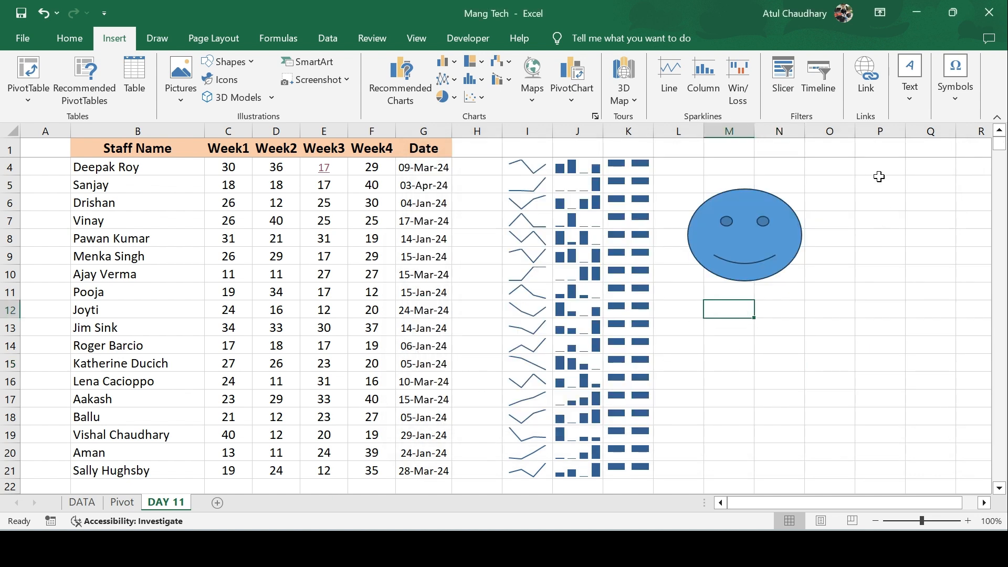
{"action": "left_click_drag", "start_coordinate": [677, 178], "coordinate": [831, 303]}
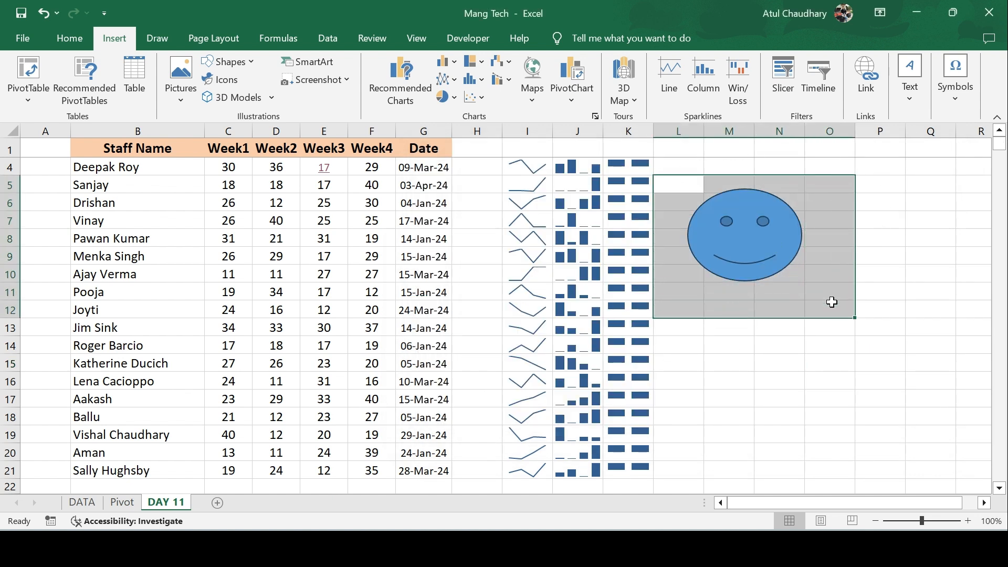
{"action": "left_click", "coordinate": [921, 181]}
Draw a text box about 5.47 cm high and 8.06 cm wide over the smiley face and enter "Mang tech" in it
{"action": "left_click", "coordinate": [907, 92]}
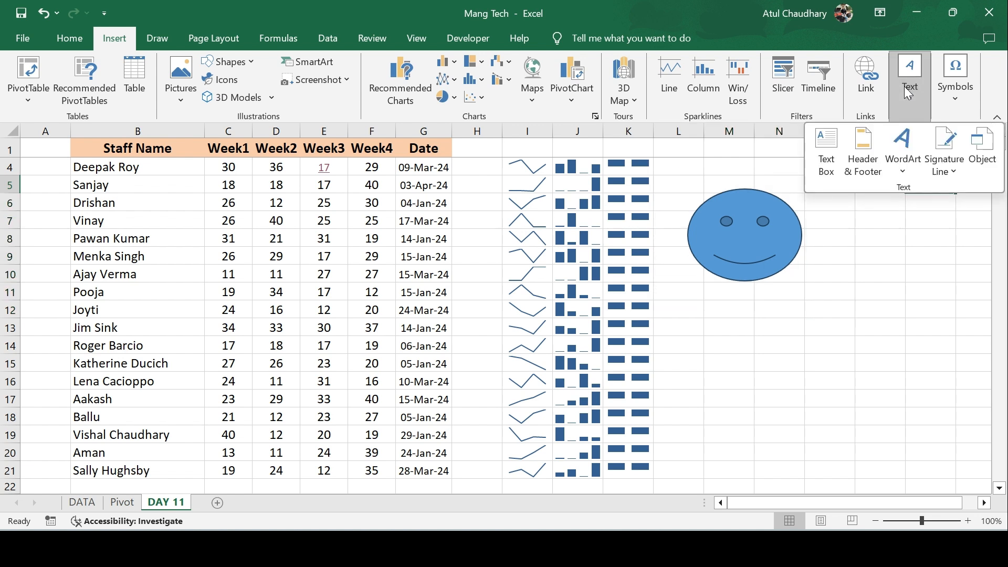
{"action": "left_click", "coordinate": [824, 152]}
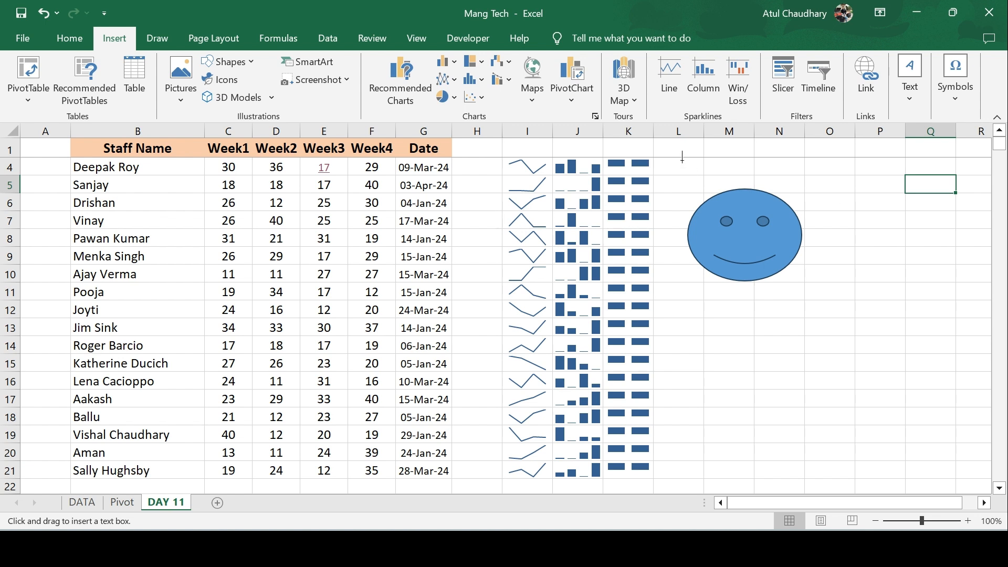
{"action": "mouse_move", "coordinate": [682, 158]}
{"action": "left_mouse_down"}
{"action": "mouse_move", "coordinate": [871, 218]}
{"action": "mouse_move", "coordinate": [884, 346]}
{"action": "mouse_move", "coordinate": [858, 324]}
{"action": "left_mouse_up"}
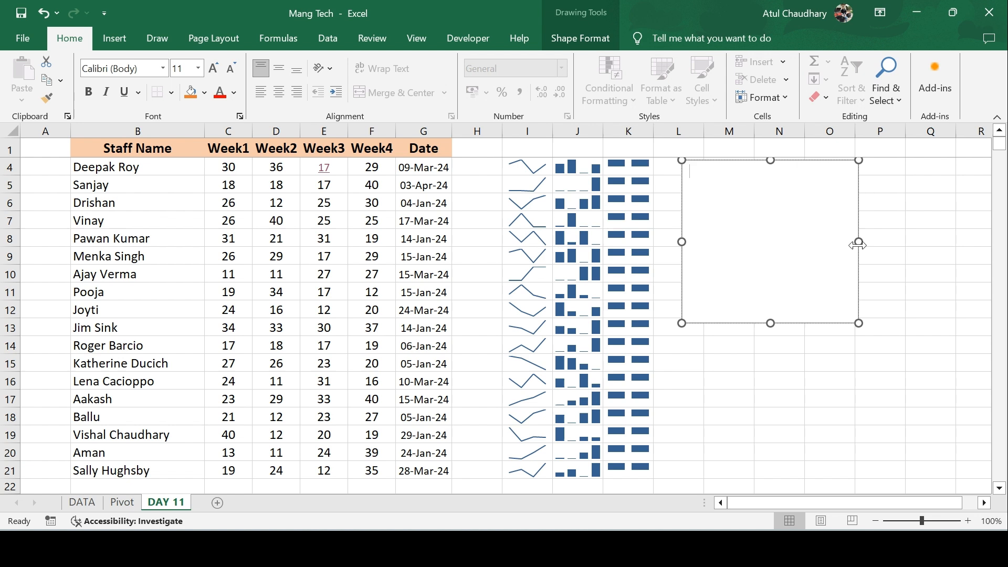
{"action": "left_click_drag", "start_coordinate": [858, 244], "coordinate": [922, 234]}
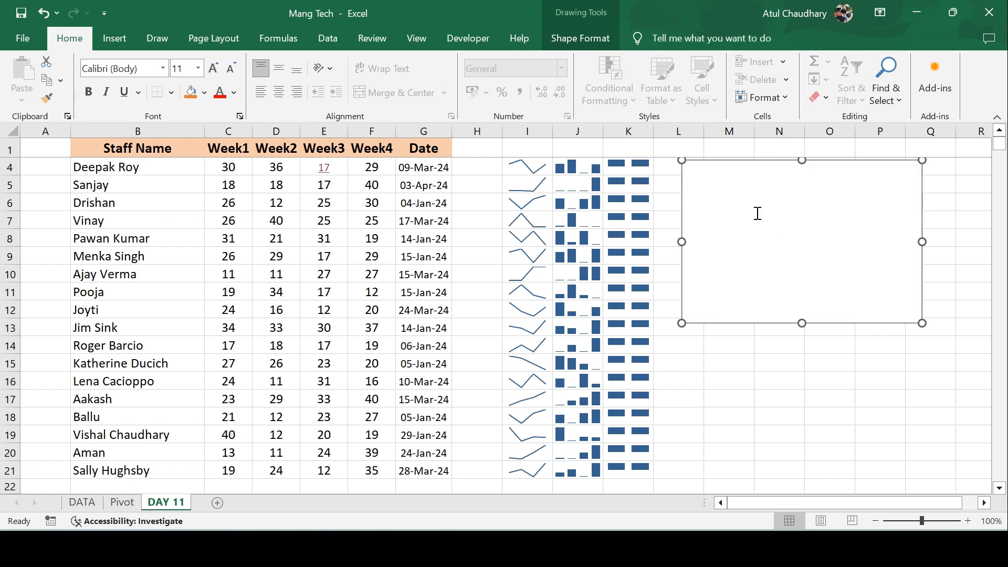
{"action": "type", "text": "Mang tech"}
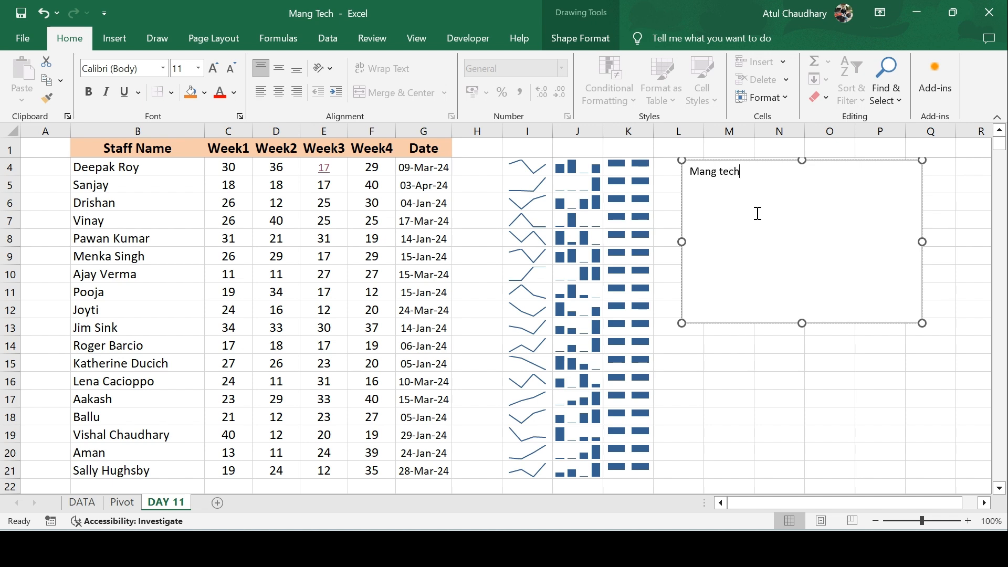
{"action": "left_click", "coordinate": [869, 451]}
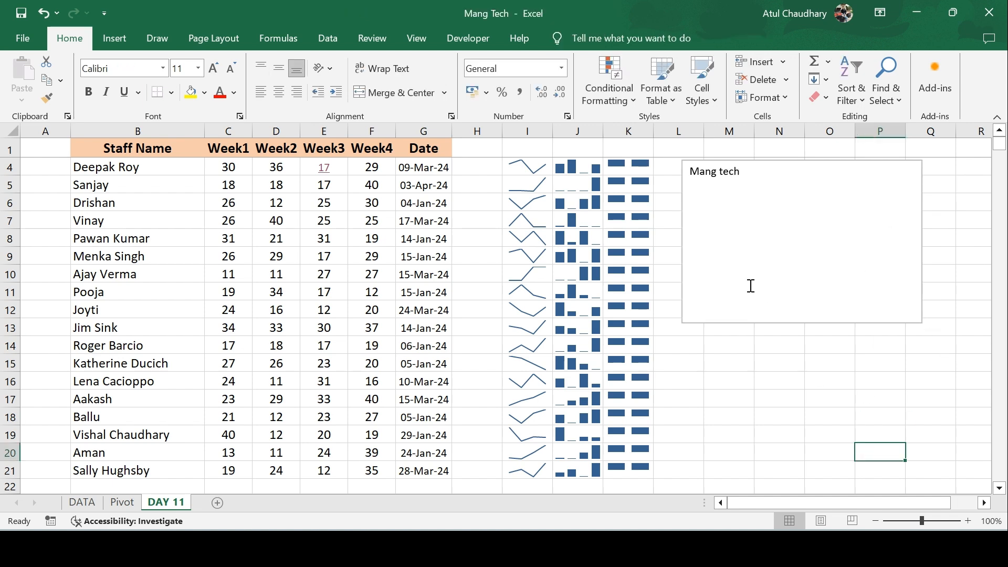
Try to enlarge the text box's font to size 20 without selecting its text
{"action": "left_click", "coordinate": [751, 286]}
{"action": "left_click", "coordinate": [575, 38]}
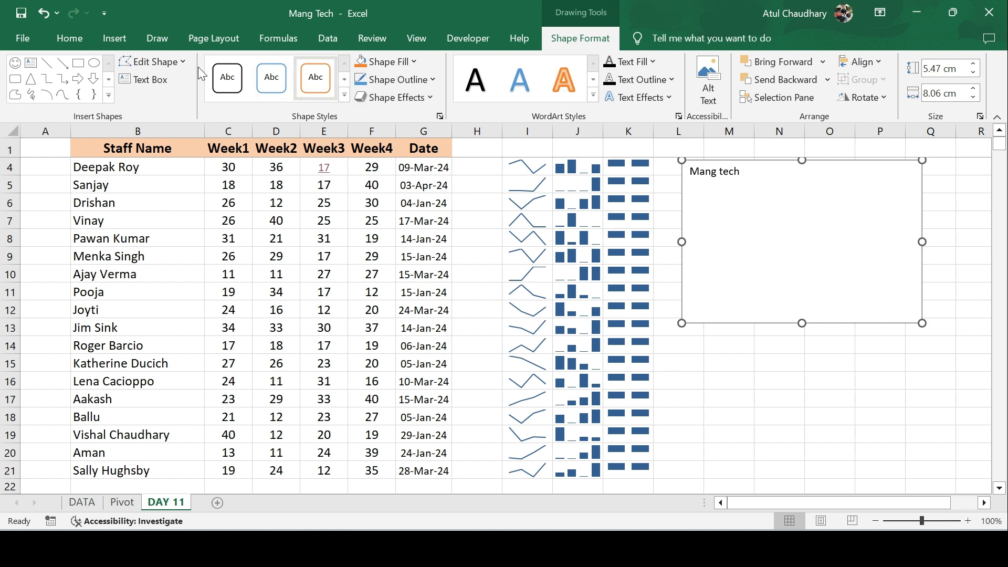
{"action": "left_click", "coordinate": [69, 37]}
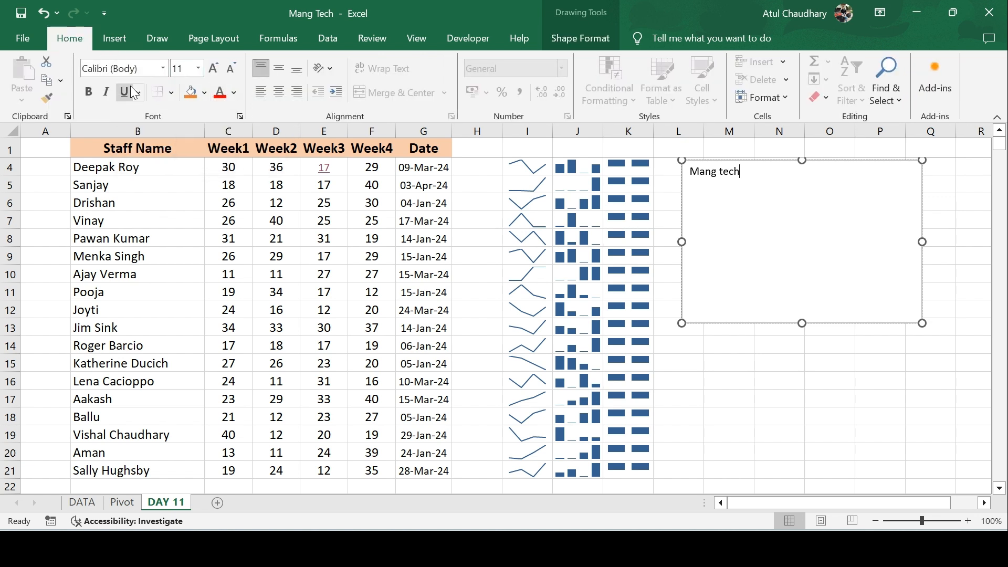
{"action": "left_click", "coordinate": [213, 68]}
{"action": "left_click", "coordinate": [213, 69]}
{"action": "left_click", "coordinate": [213, 68]}
{"action": "left_click", "coordinate": [214, 68]}
{"action": "left_click", "coordinate": [213, 68]}
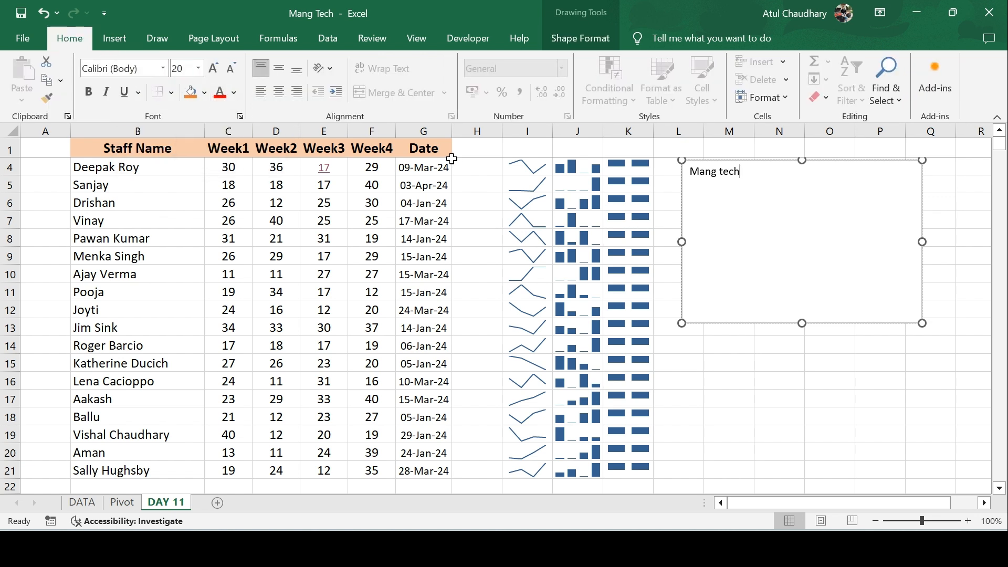
Select the "Mang tech" text in the text box and enlarge its font size to 44
{"action": "left_click_drag", "start_coordinate": [756, 174], "coordinate": [613, 178]}
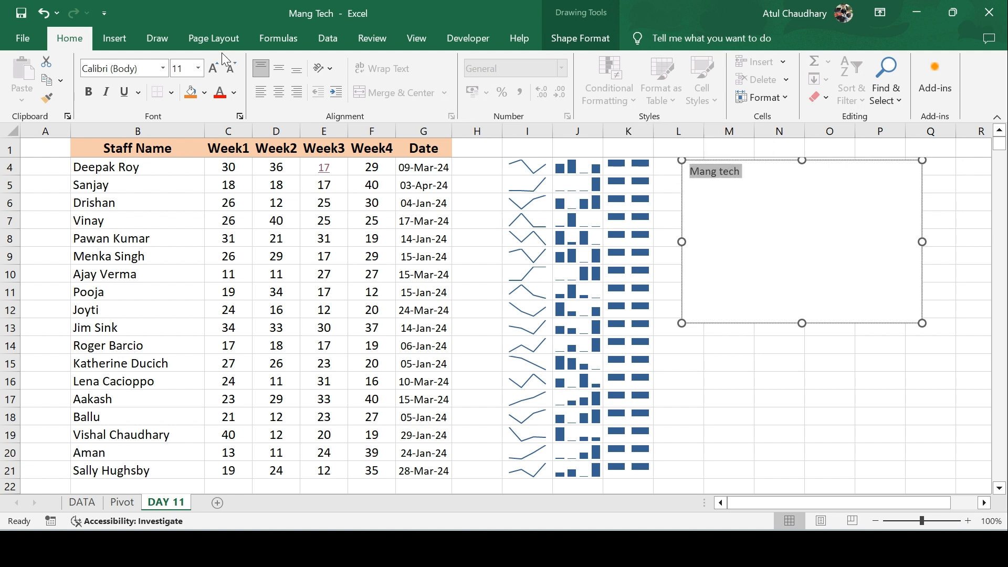
{"action": "left_click", "coordinate": [213, 68]}
{"action": "left_click", "coordinate": [213, 68]}
{"action": "left_click", "coordinate": [213, 68]}
{"action": "left_click", "coordinate": [213, 68]}
{"action": "left_click", "coordinate": [213, 68]}
{"action": "left_click", "coordinate": [213, 68]}
{"action": "left_click", "coordinate": [213, 68]}
{"action": "left_click", "coordinate": [213, 69]}
{"action": "left_click", "coordinate": [213, 68]}
{"action": "left_click", "coordinate": [213, 68]}
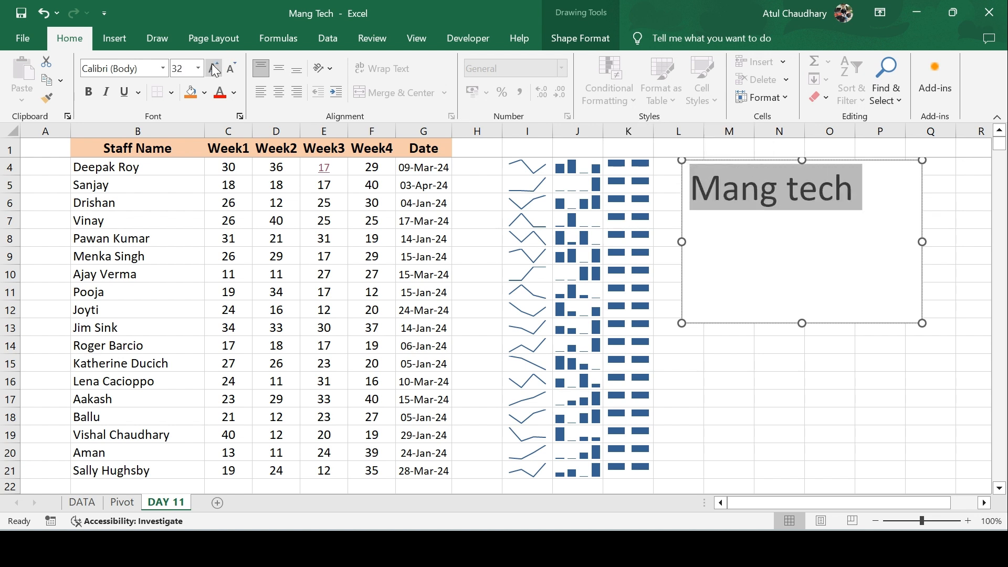
{"action": "left_click", "coordinate": [213, 68]}
{"action": "left_click", "coordinate": [213, 68]}
Shorten the "Mang tech" text box to a height of about 2.13 cm by raising its lower edge
{"action": "left_click", "coordinate": [551, 42]}
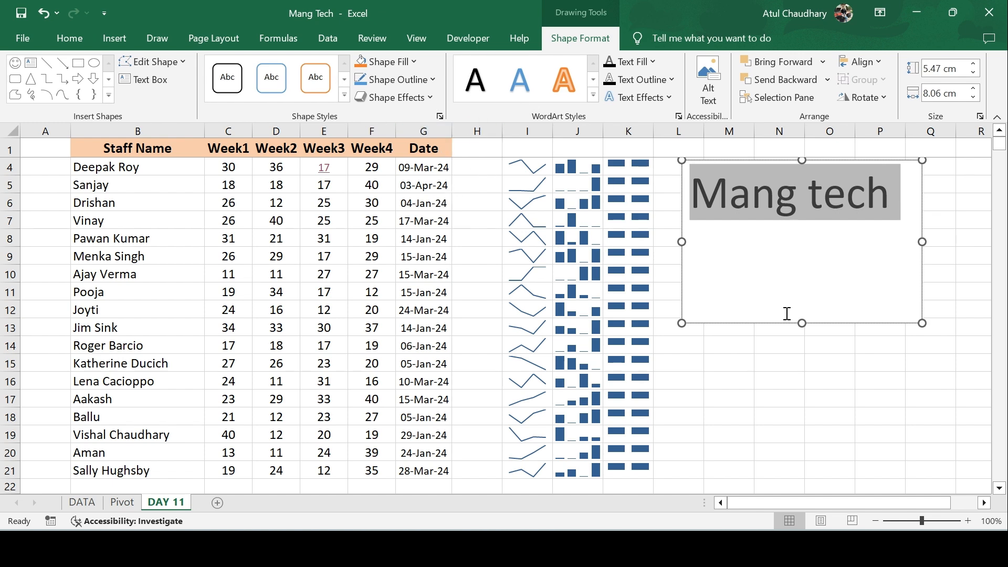
{"action": "left_click", "coordinate": [772, 415]}
{"action": "left_click", "coordinate": [790, 282]}
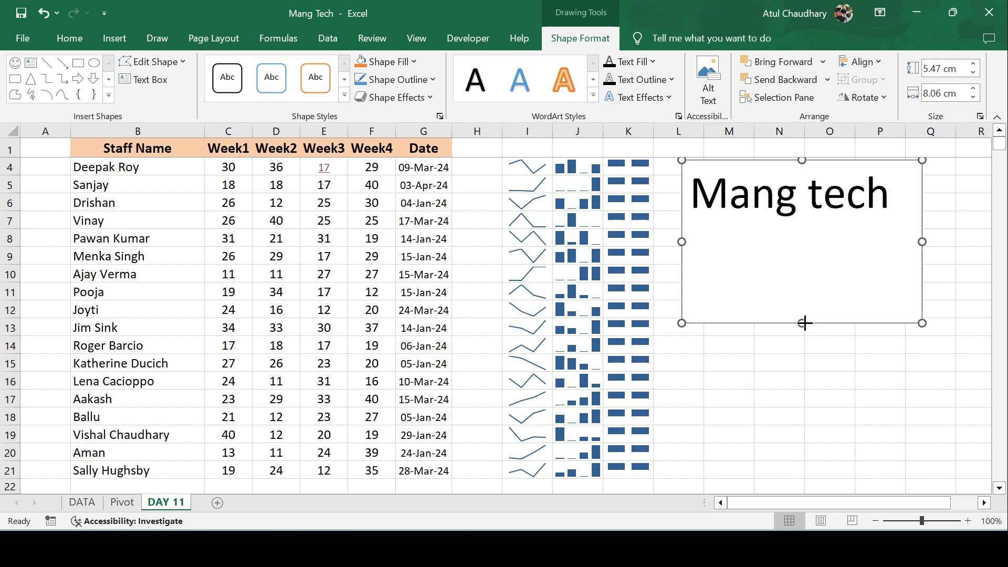
{"action": "left_click_drag", "start_coordinate": [802, 322], "coordinate": [799, 224]}
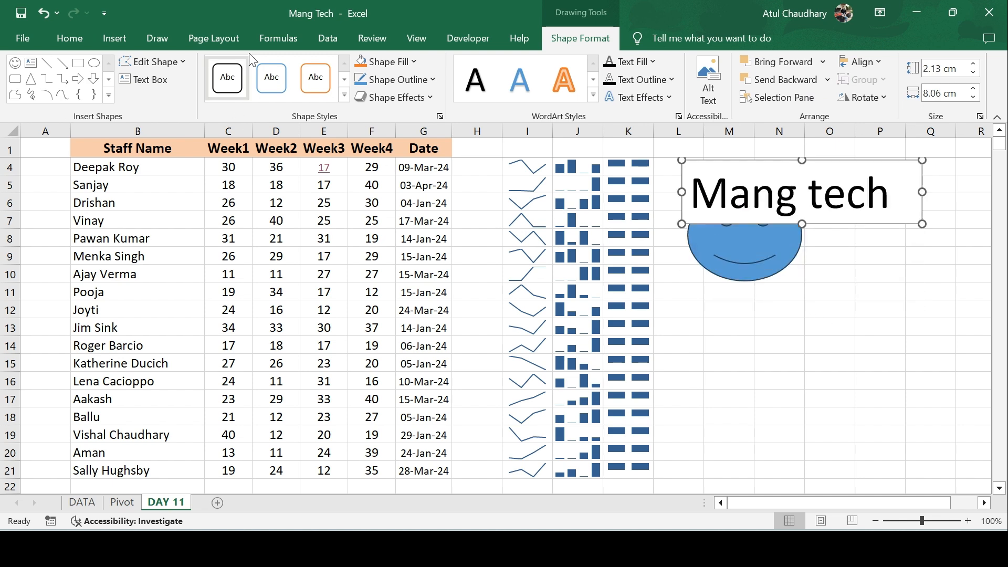
Insert a header and footer on the sheet, accept unfreezing the panes, and enter 1 in the first page's centre header
{"action": "left_click", "coordinate": [75, 42]}
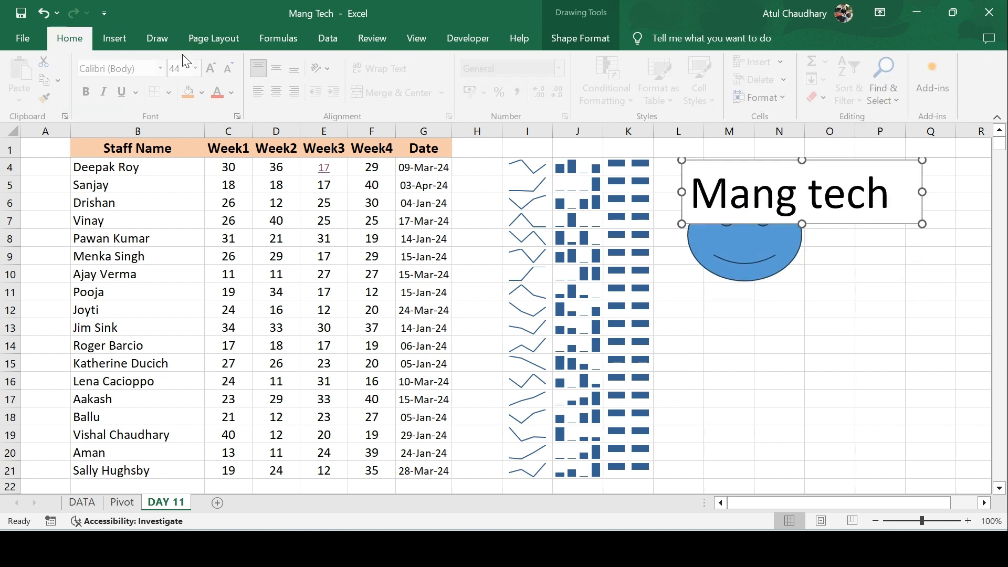
{"action": "left_click", "coordinate": [116, 40]}
{"action": "left_click", "coordinate": [919, 99]}
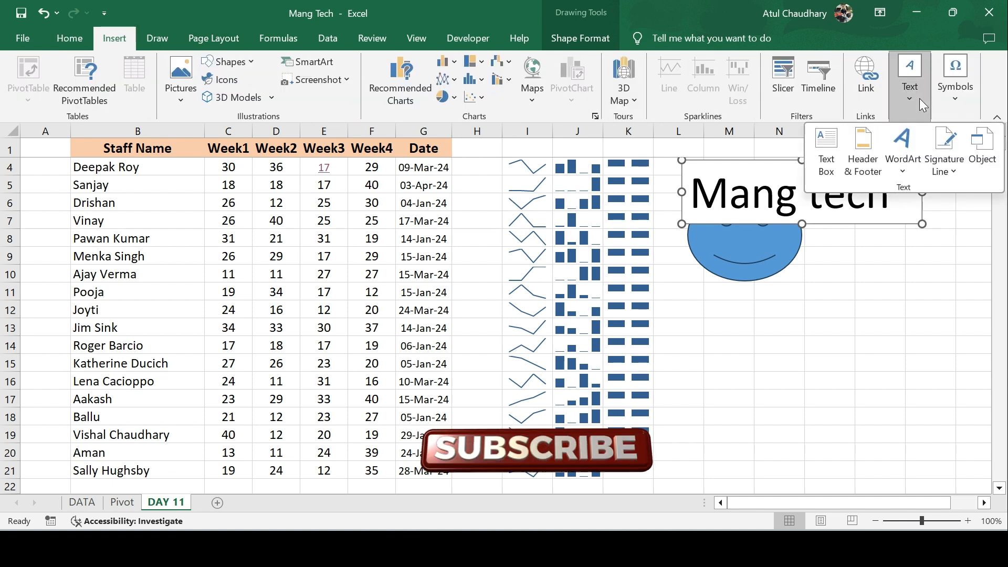
{"action": "left_click", "coordinate": [868, 152]}
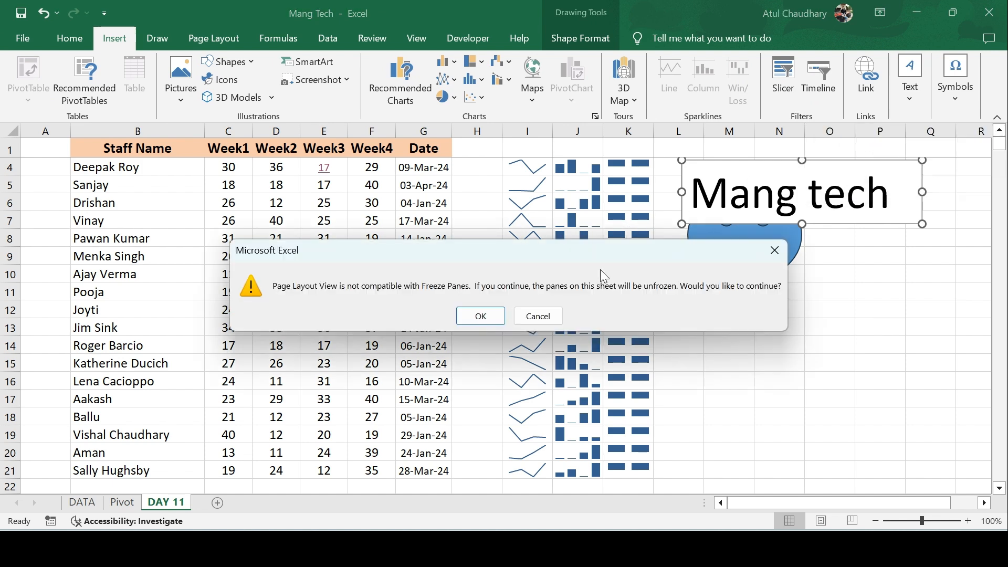
{"action": "left_click", "coordinate": [463, 314]}
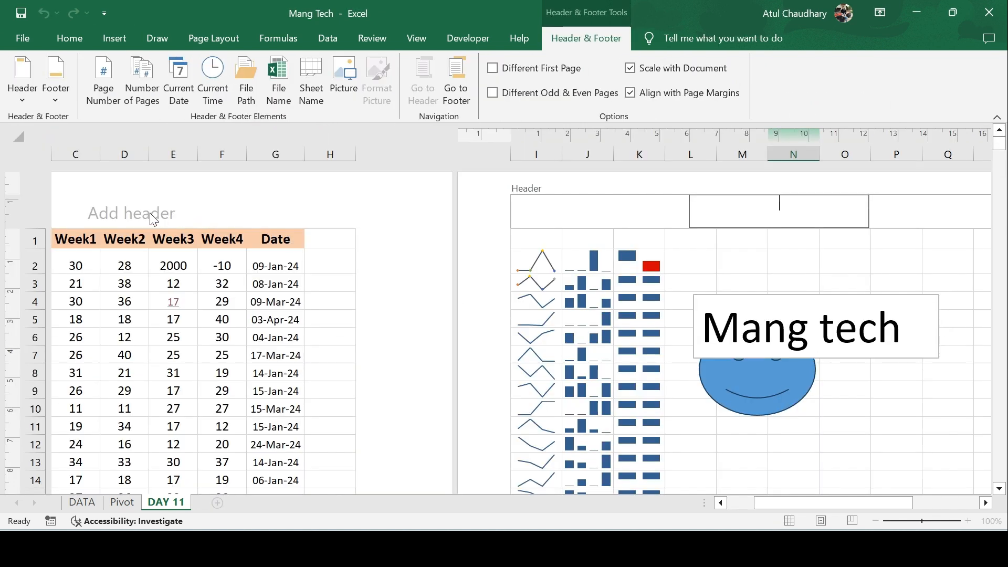
{"action": "left_click", "coordinate": [150, 214]}
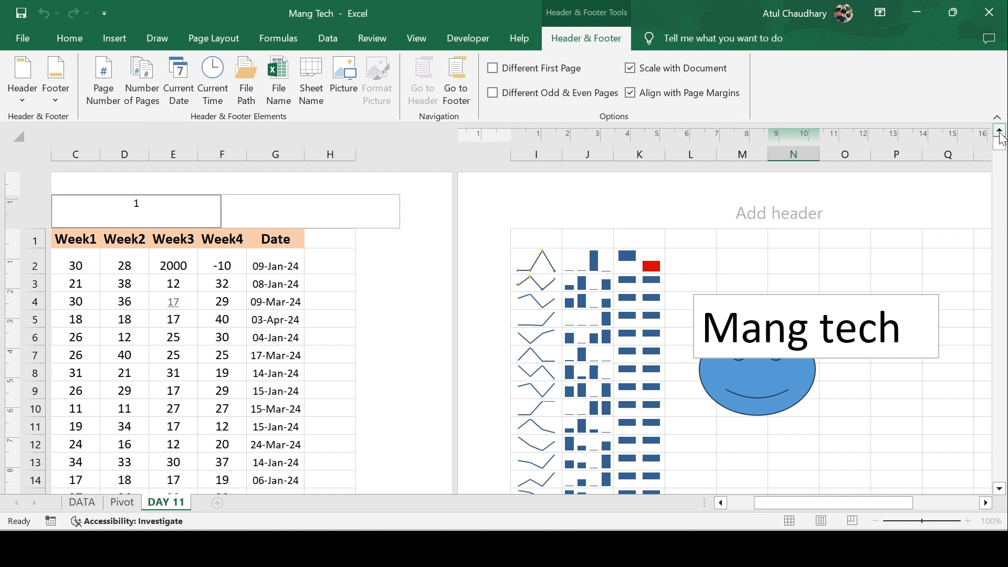
Open the centre page footer for editing, leave it empty, and return the sheet to Normal view
{"action": "left_click_drag", "start_coordinate": [999, 141], "coordinate": [1001, 208]}
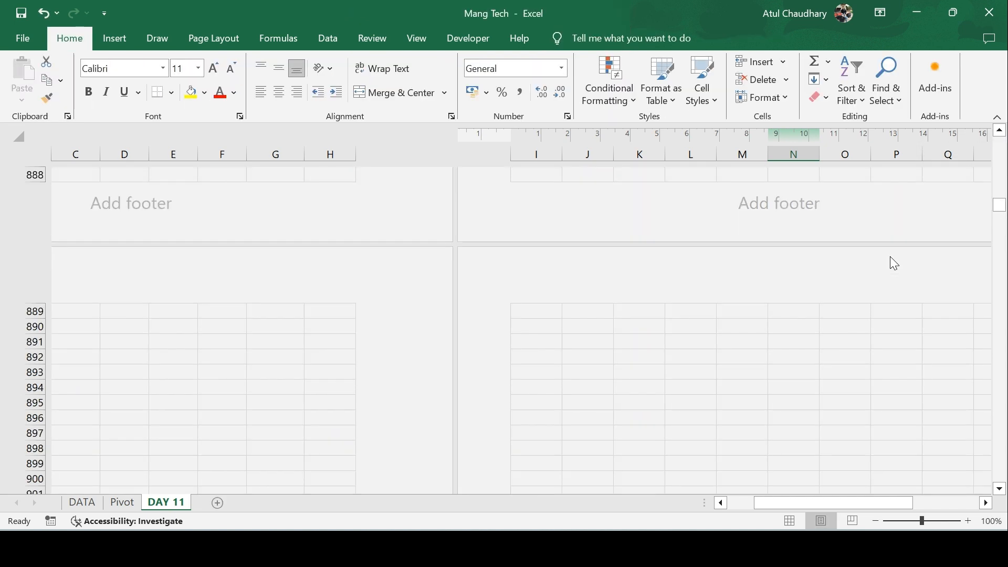
{"action": "left_click", "coordinate": [160, 207]}
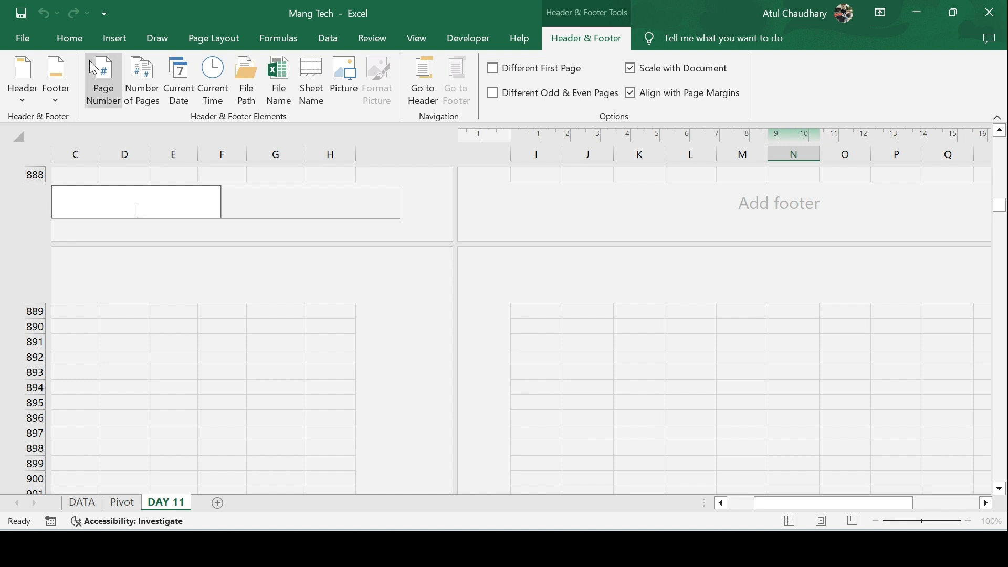
{"action": "left_click", "coordinate": [68, 38]}
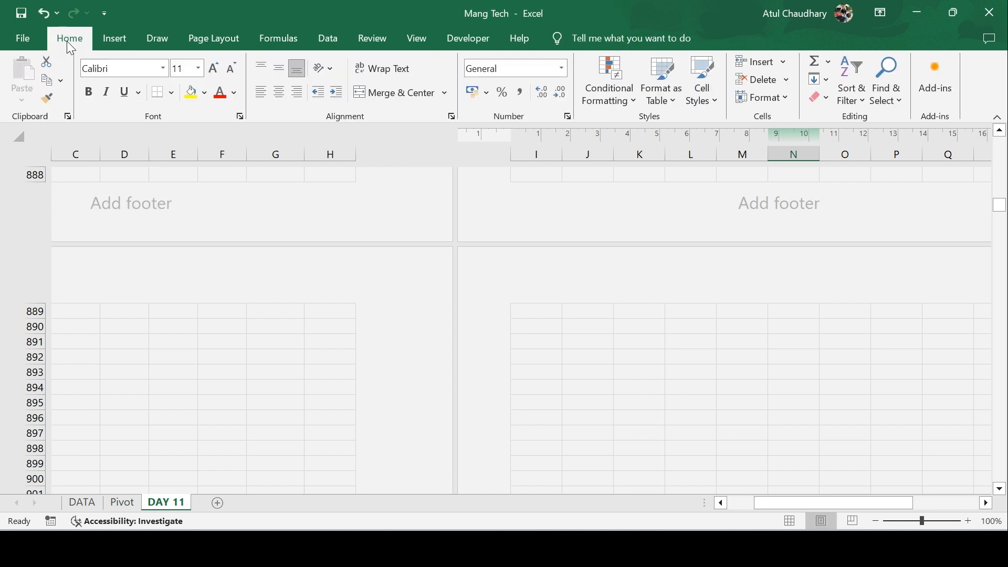
{"action": "left_click", "coordinate": [790, 521]}
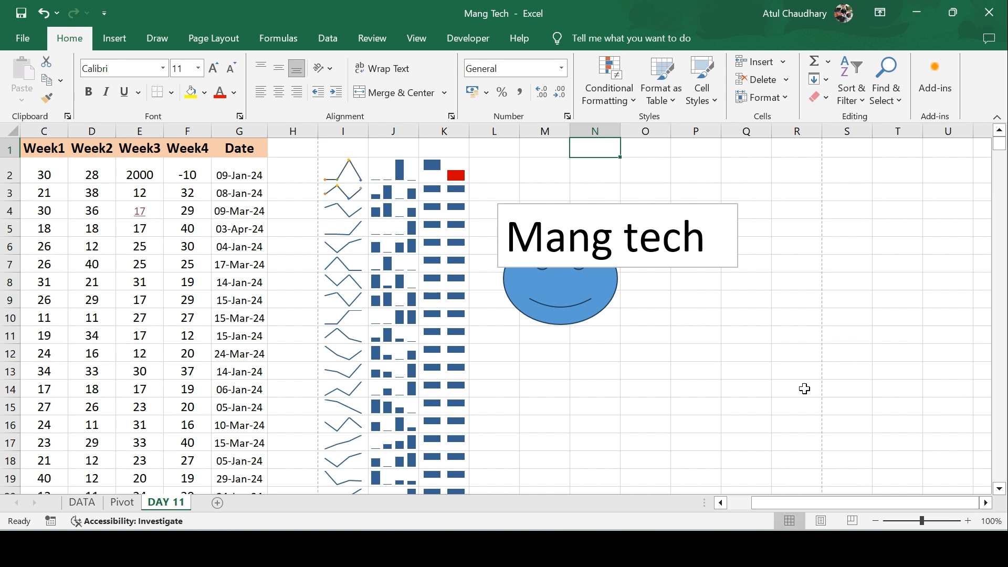
Insert WordArt in the light blue style from the gallery's fourth row, third column, and place the cursor after "Yo" in its text
{"action": "left_click", "coordinate": [105, 40]}
{"action": "left_click", "coordinate": [900, 98]}
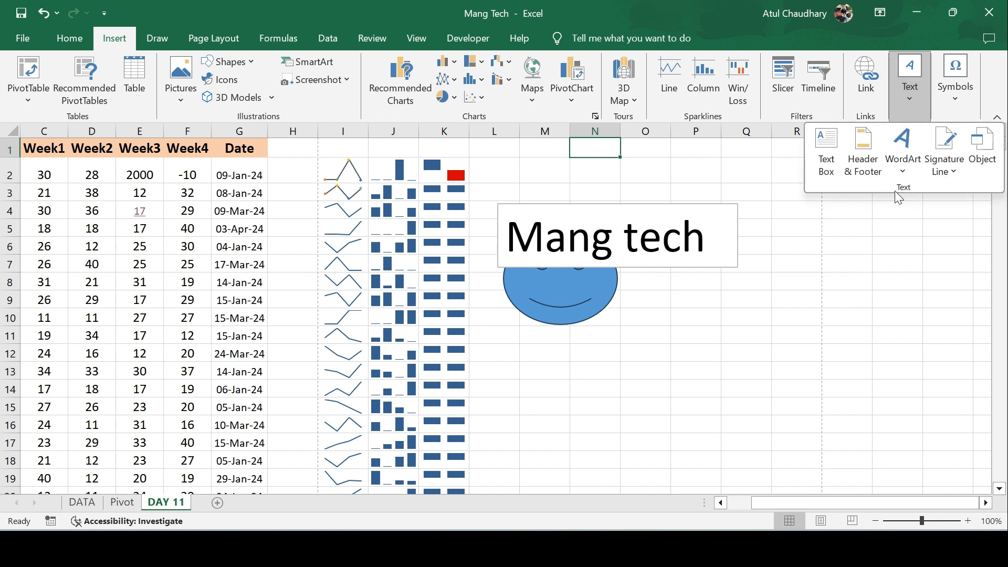
{"action": "left_click", "coordinate": [903, 168]}
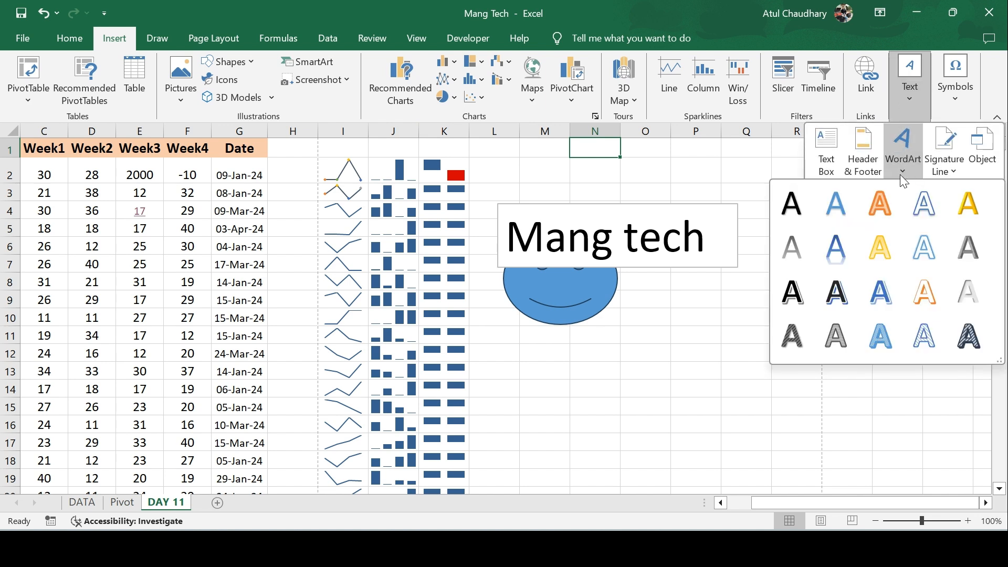
{"action": "left_click", "coordinate": [882, 340]}
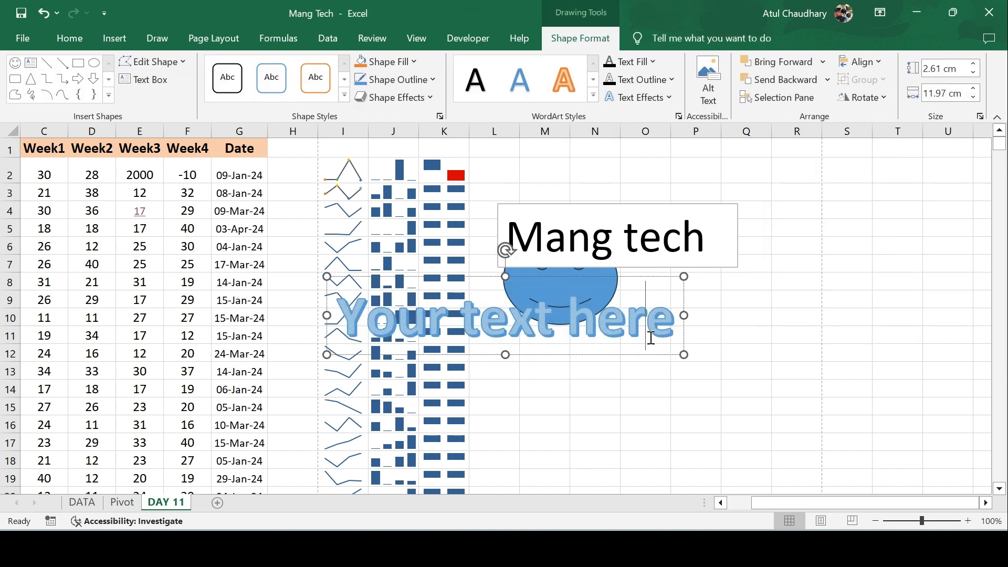
{"action": "double_click", "coordinate": [651, 338]}
{"action": "key", "text": "ctrl+shift+Left"}
{"action": "key", "text": "ctrl+shift+Left"}
{"action": "key", "text": "Left"}
{"action": "key", "text": "Left"}
{"action": "key", "text": "Left"}
{"action": "key", "text": "Left"}
Examine the signature line options and the built-in equations down to Trig Identity 2 without inserting anything
{"action": "left_click", "coordinate": [103, 39]}
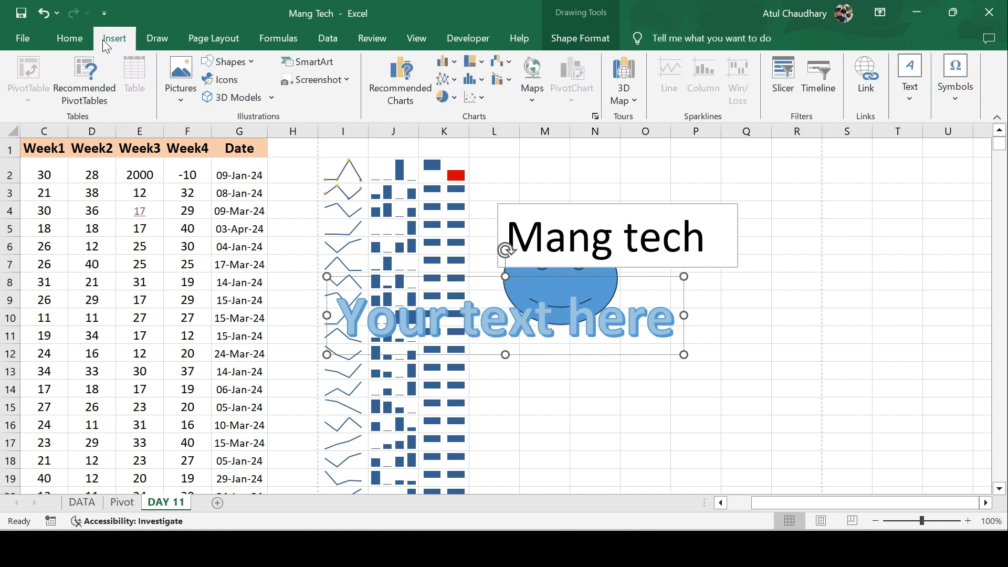
{"action": "left_click", "coordinate": [910, 98]}
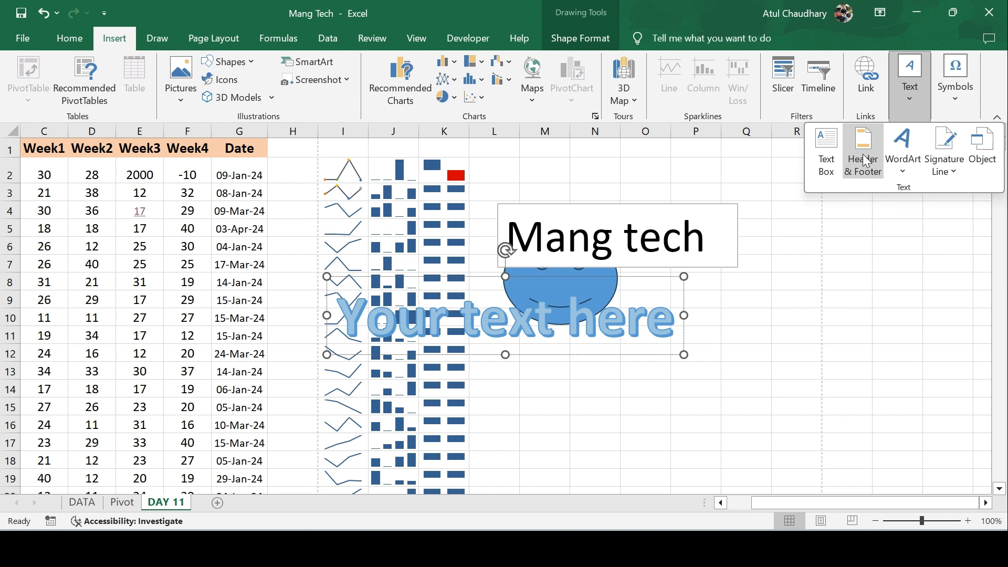
{"action": "left_click", "coordinate": [952, 172]}
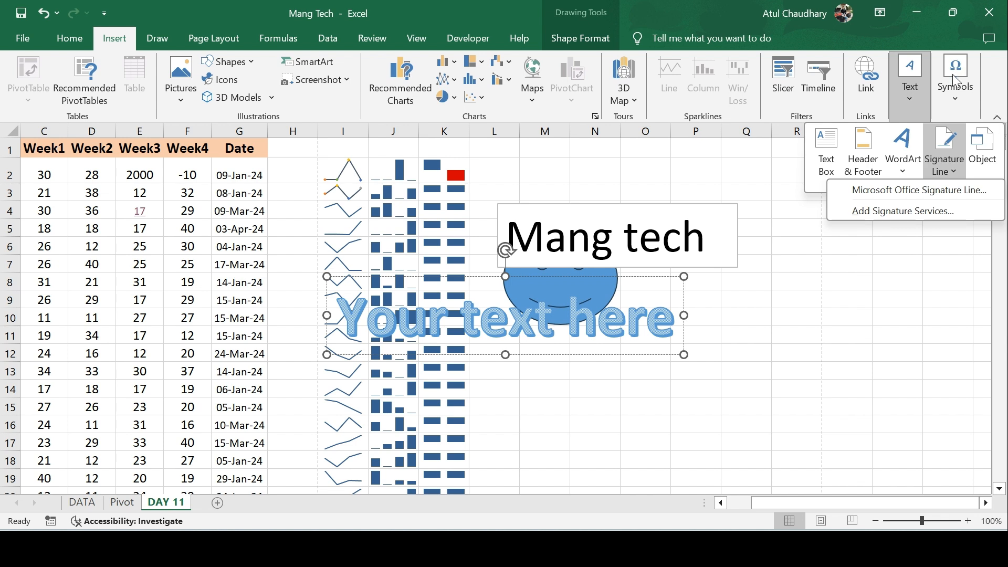
{"action": "left_click", "coordinate": [952, 100]}
{"action": "left_click", "coordinate": [953, 99]}
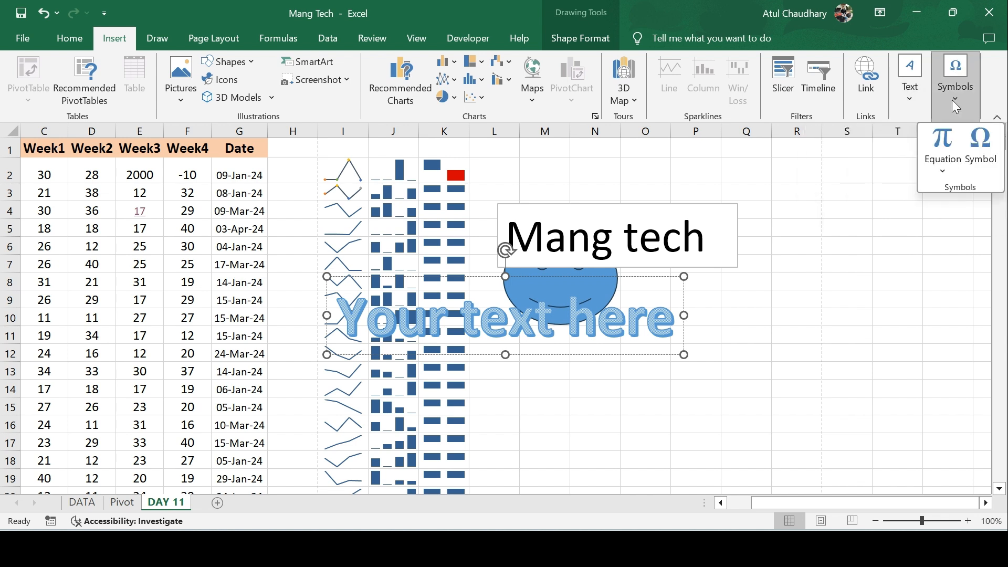
{"action": "left_click", "coordinate": [942, 169]}
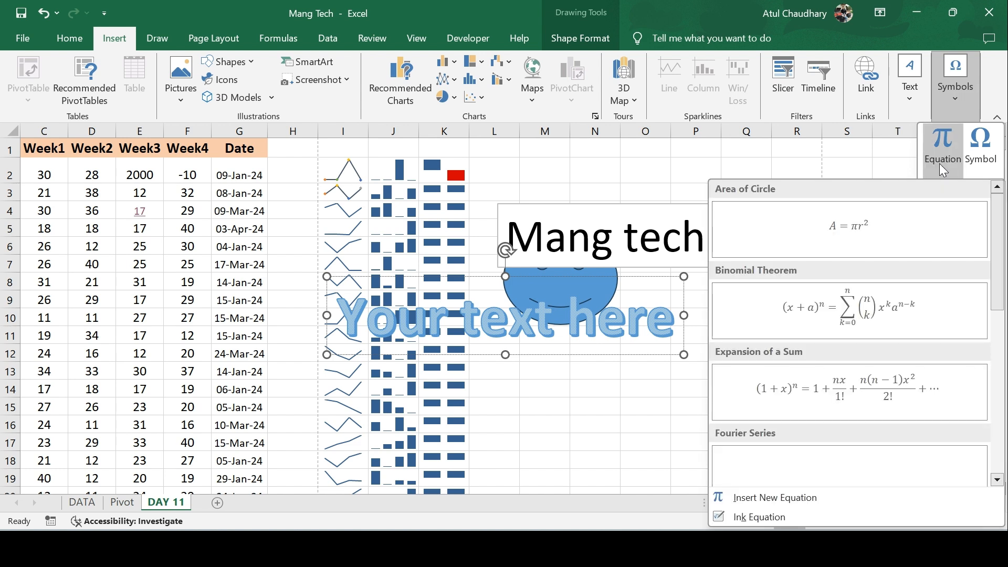
{"action": "left_click_drag", "start_coordinate": [1000, 256], "coordinate": [1006, 419]}
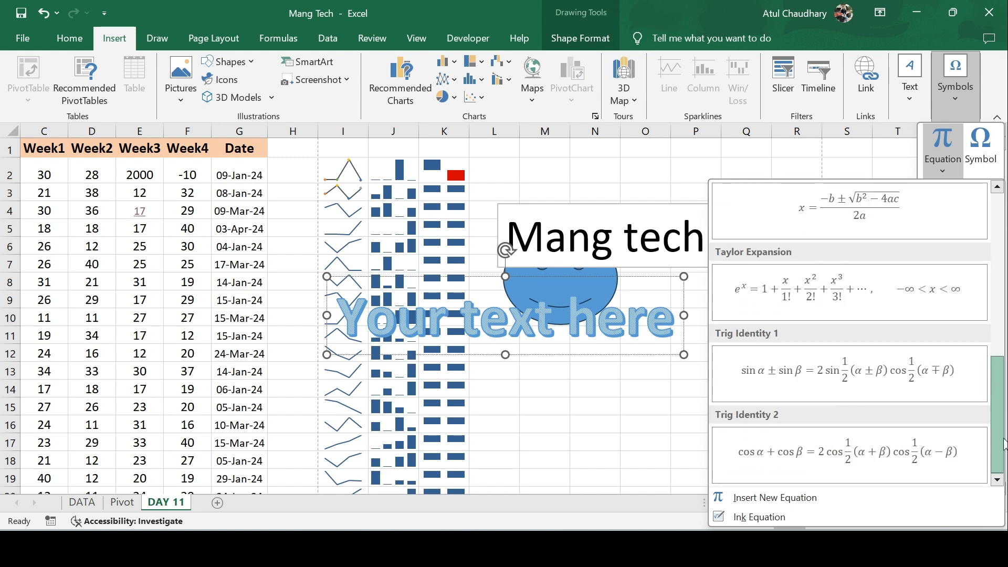
Insert the less-than-or-equal symbol (≤) three times after "Yo" in the WordArt text
{"action": "left_click", "coordinate": [973, 159]}
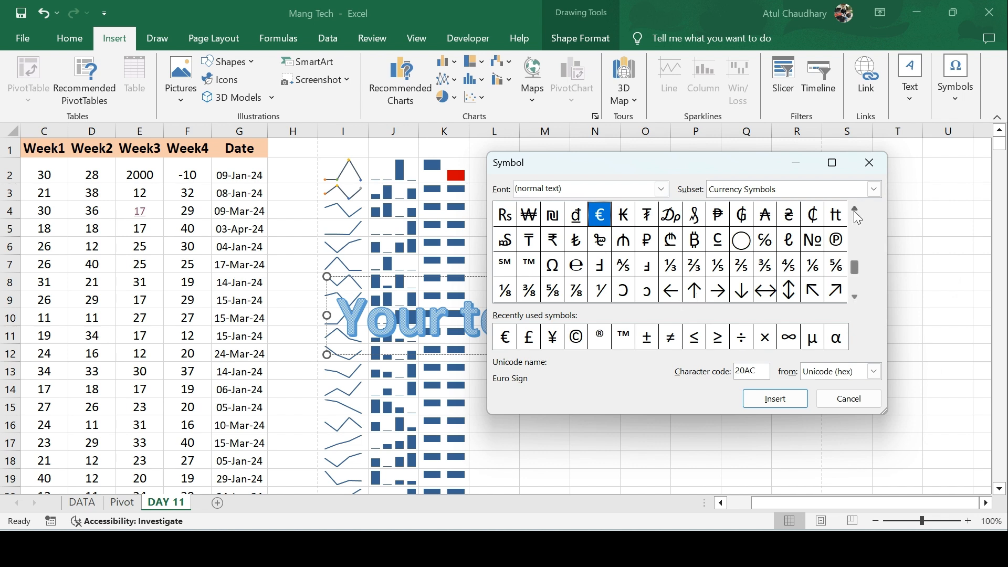
{"action": "left_click_drag", "start_coordinate": [855, 268], "coordinate": [857, 297]}
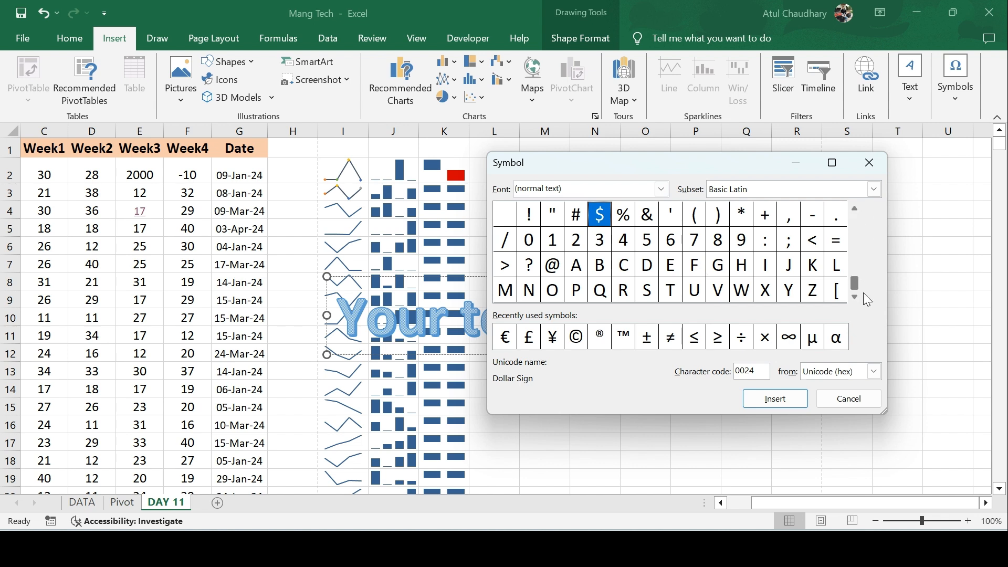
{"action": "double_click", "coordinate": [704, 339]}
{"action": "double_click", "coordinate": [705, 339]}
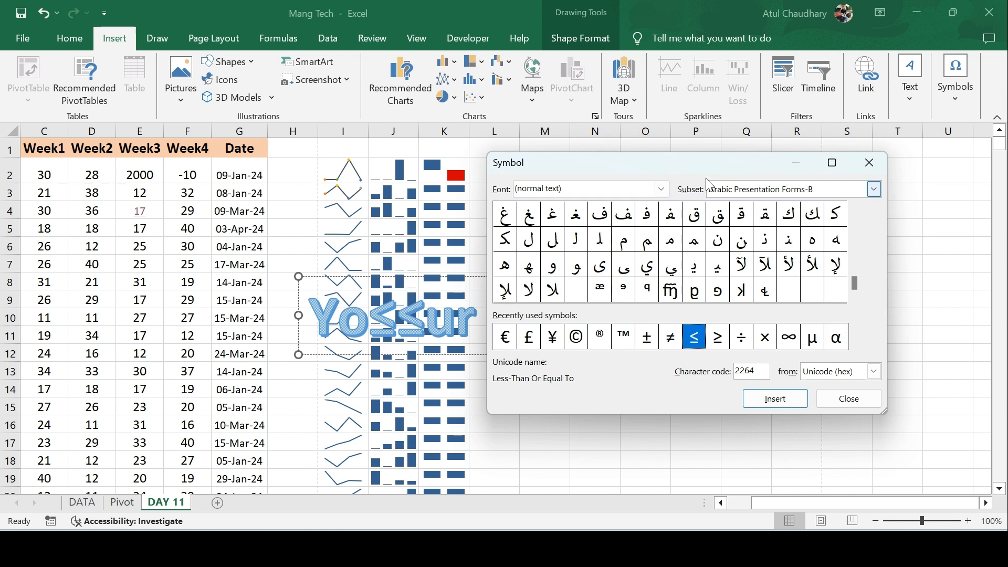
{"action": "left_click_drag", "start_coordinate": [702, 163], "coordinate": [433, 139]}
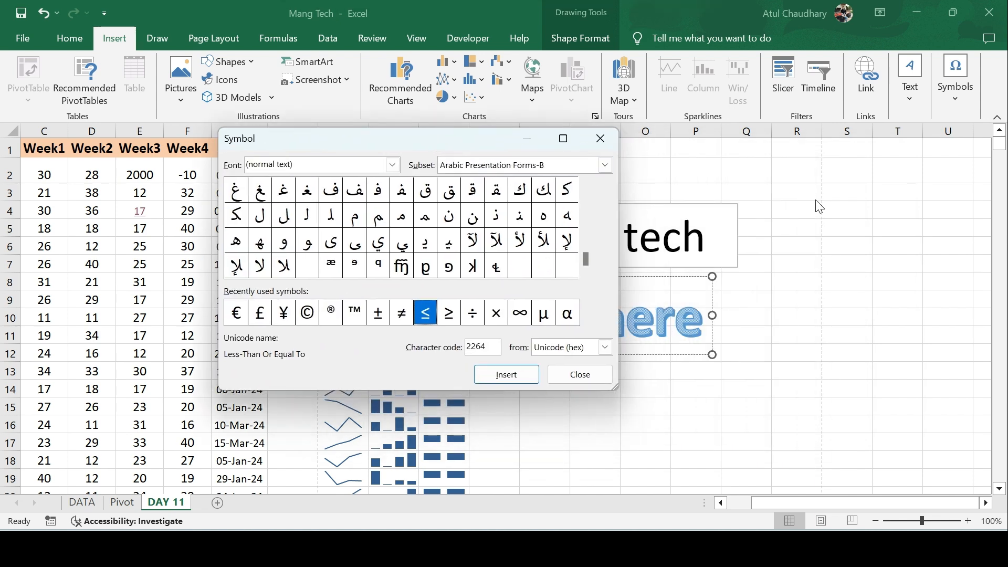
{"action": "left_click", "coordinate": [508, 382]}
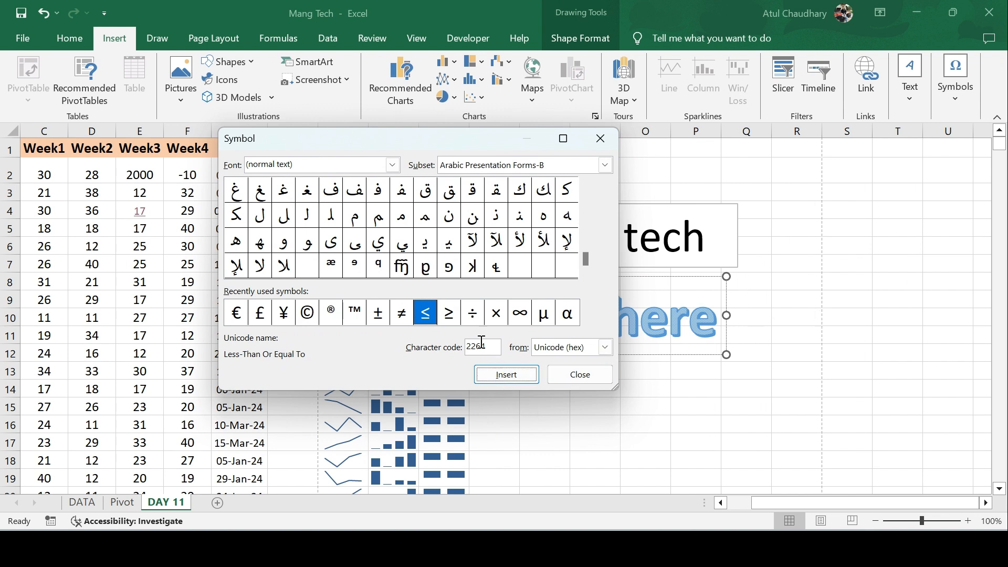
Preview several Arabic Presentation Forms-B characters without inserting them, close the symbol dialog, and bring up the drawing tools
{"action": "left_click", "coordinate": [324, 247]}
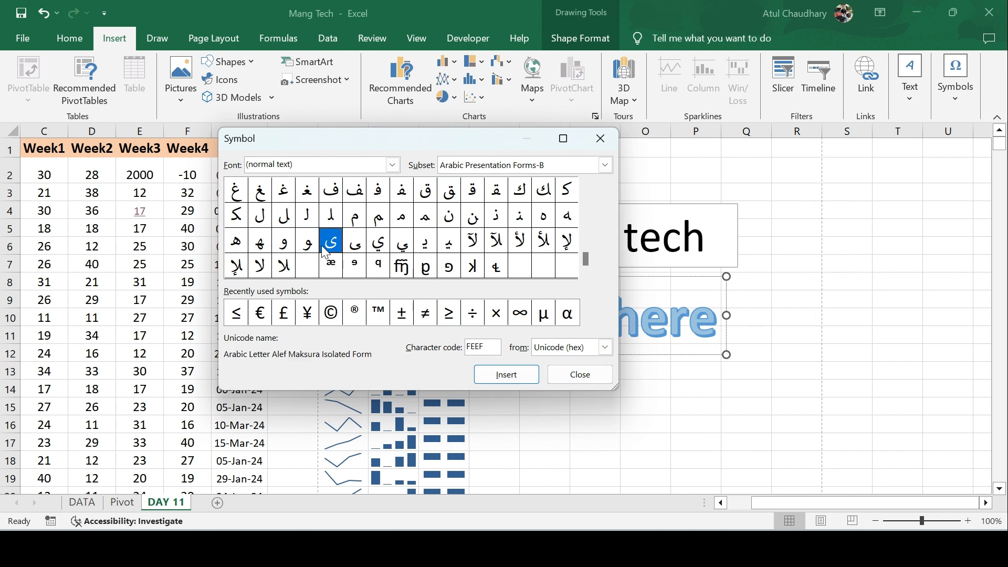
{"action": "left_click", "coordinate": [473, 248]}
{"action": "left_click", "coordinate": [567, 215]}
{"action": "left_click", "coordinate": [425, 242]}
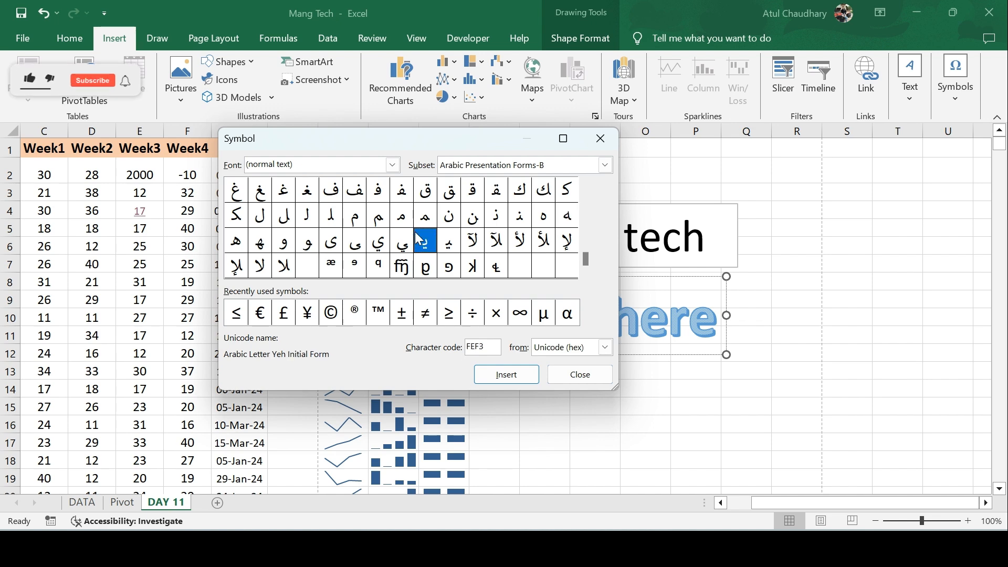
{"action": "left_click", "coordinate": [585, 374]}
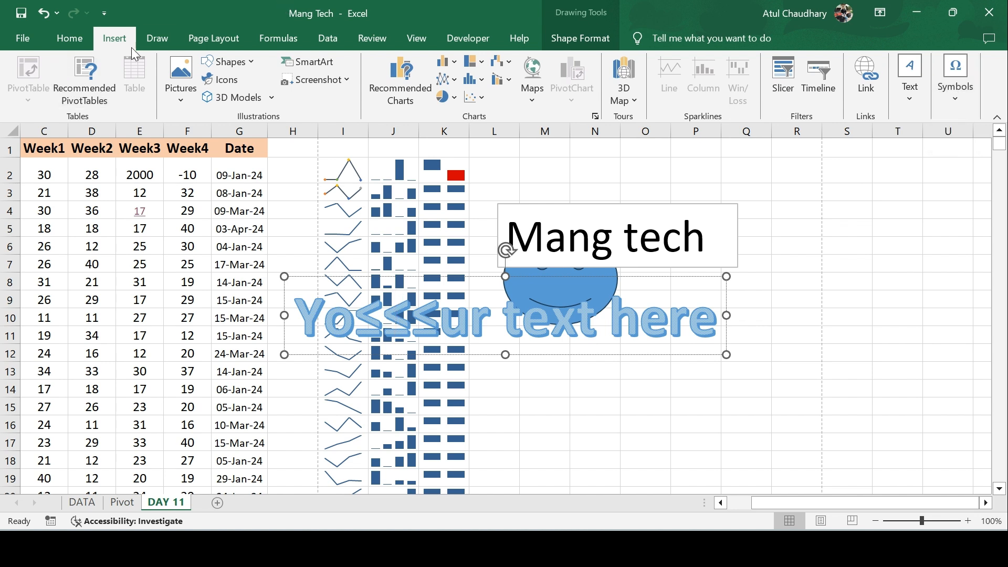
{"action": "left_click", "coordinate": [157, 39]}
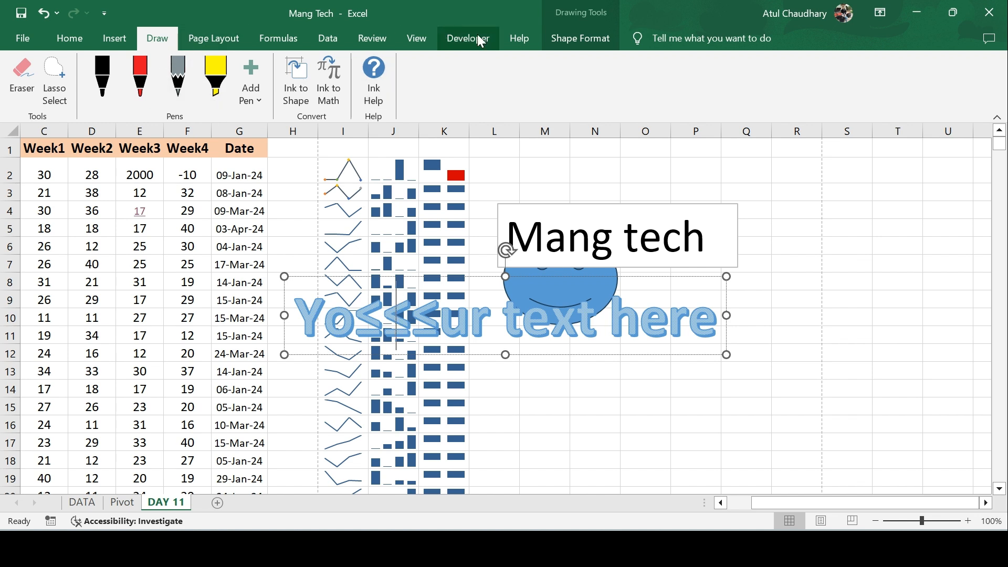
Examine the ribbon customization settings in the Excel options, including the main tabs list with Draw enabled, without changing anything
{"action": "left_click", "coordinate": [19, 39]}
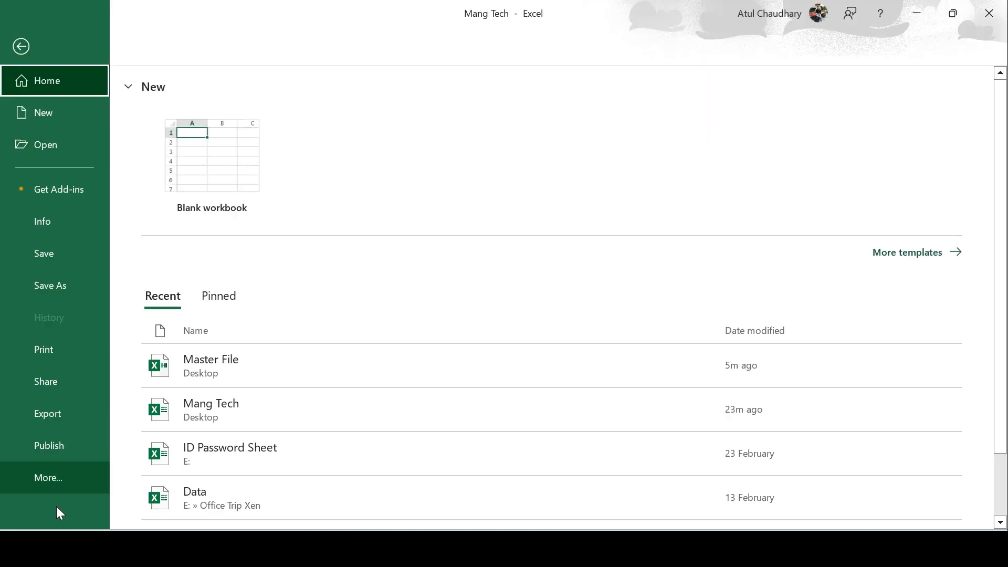
{"action": "left_click", "coordinate": [49, 479]}
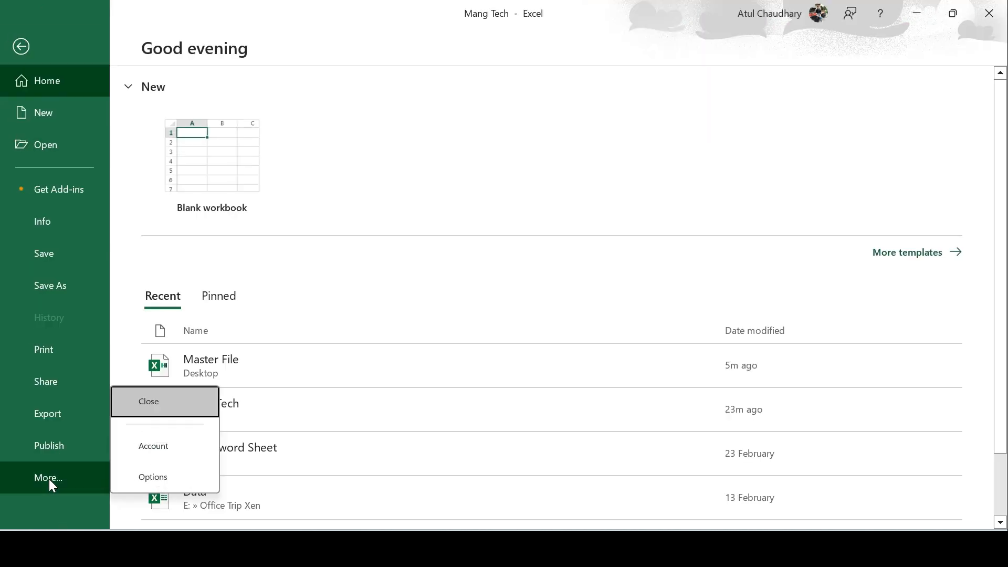
{"action": "left_click", "coordinate": [157, 478]}
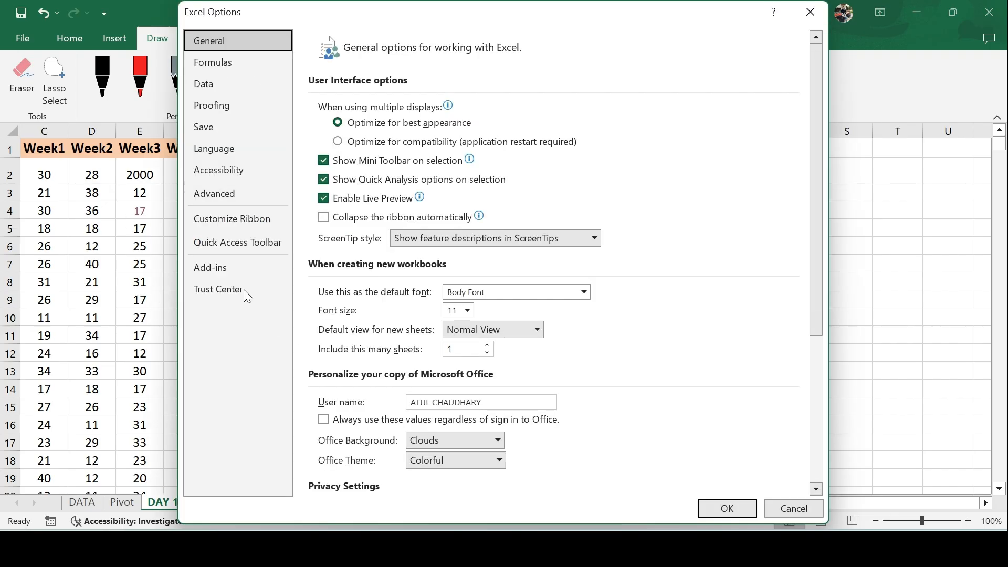
{"action": "left_click", "coordinate": [226, 221]}
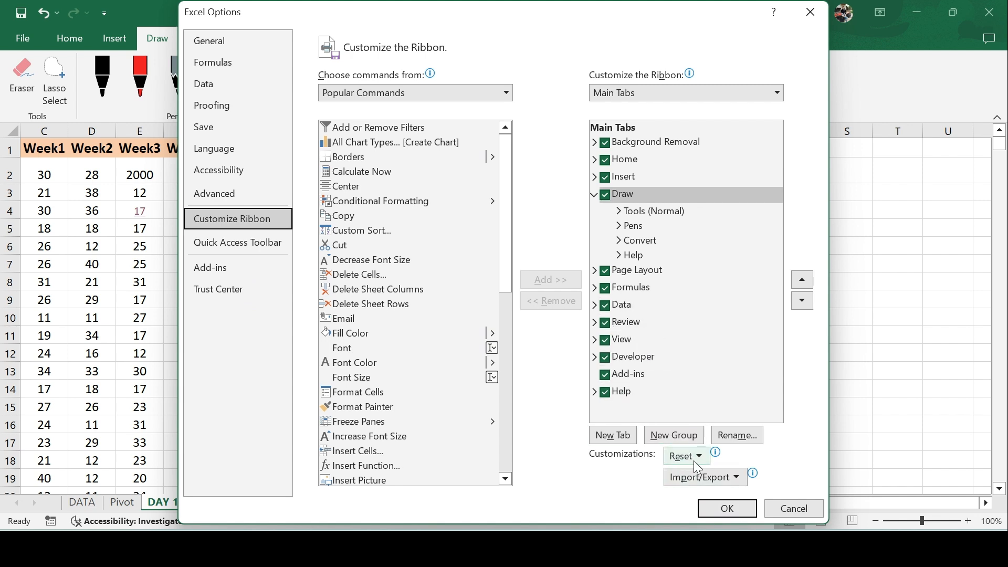
{"action": "left_click", "coordinate": [814, 18]}
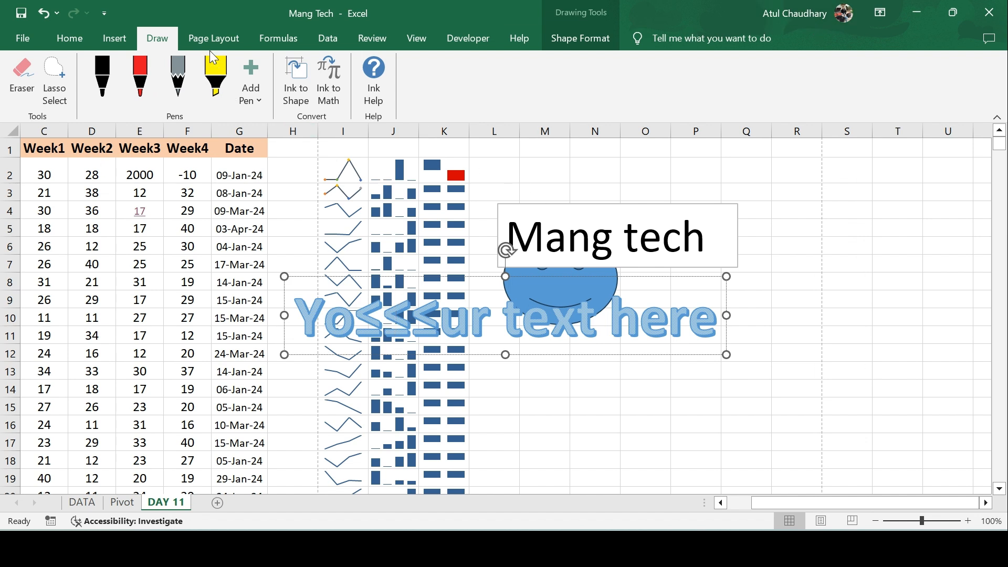
Bring back the Insert commands, deselect the WordArt, and select the letter "n" in the "Mang tech" text box
{"action": "left_click", "coordinate": [113, 39]}
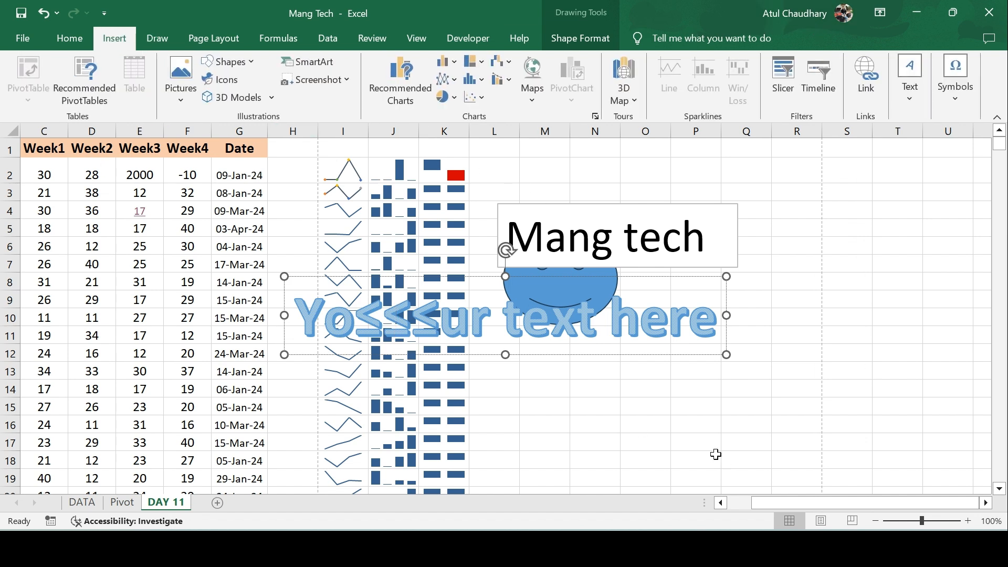
{"action": "left_click", "coordinate": [635, 408]}
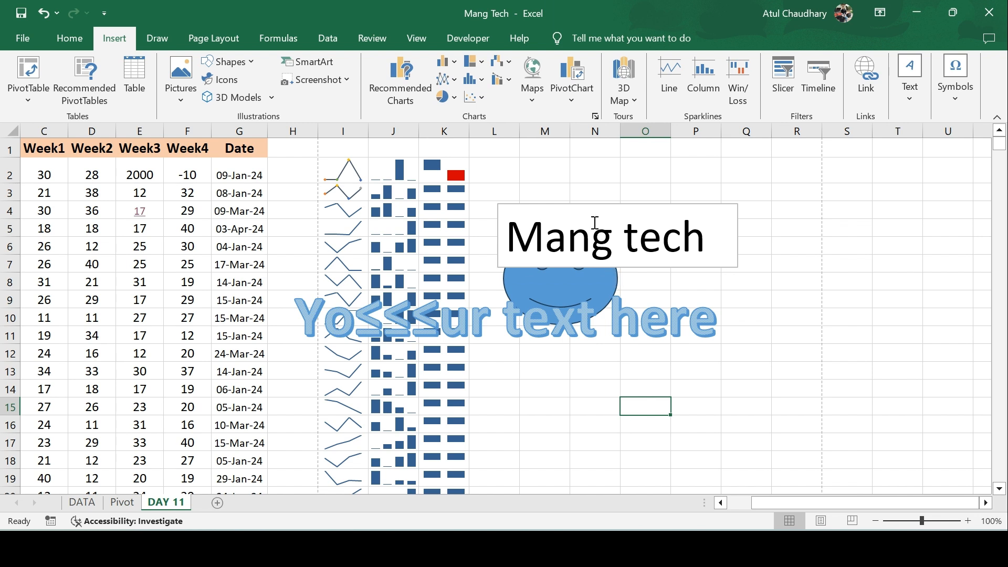
{"action": "left_click_drag", "start_coordinate": [592, 224], "coordinate": [565, 220]}
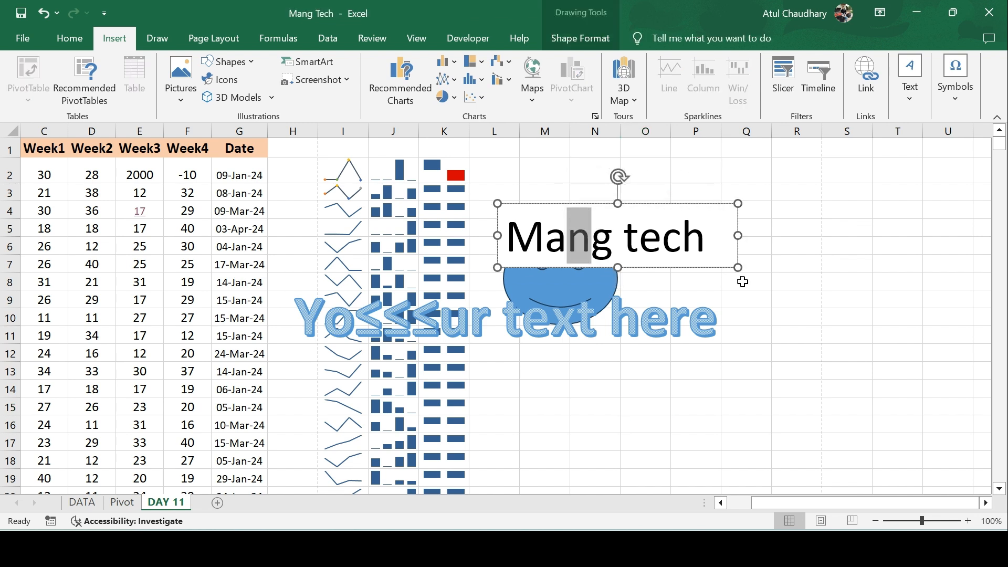